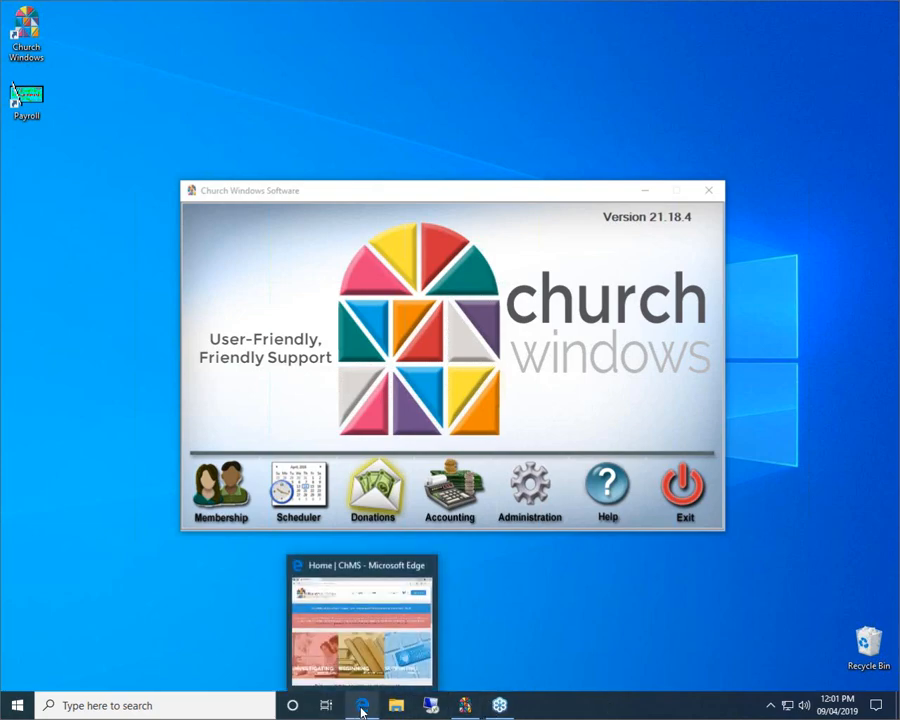
In Edge, go to the BEGINNING > Training Workbooks page
{"action": "left_click", "coordinate": [362, 710]}
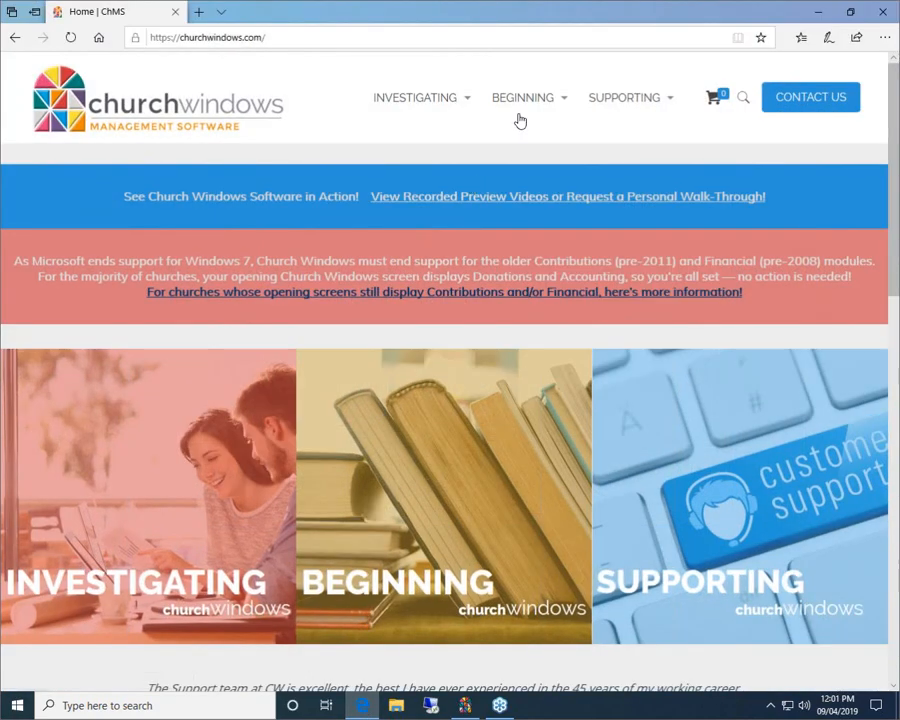
{"action": "mouse_move", "coordinate": [520, 116]}
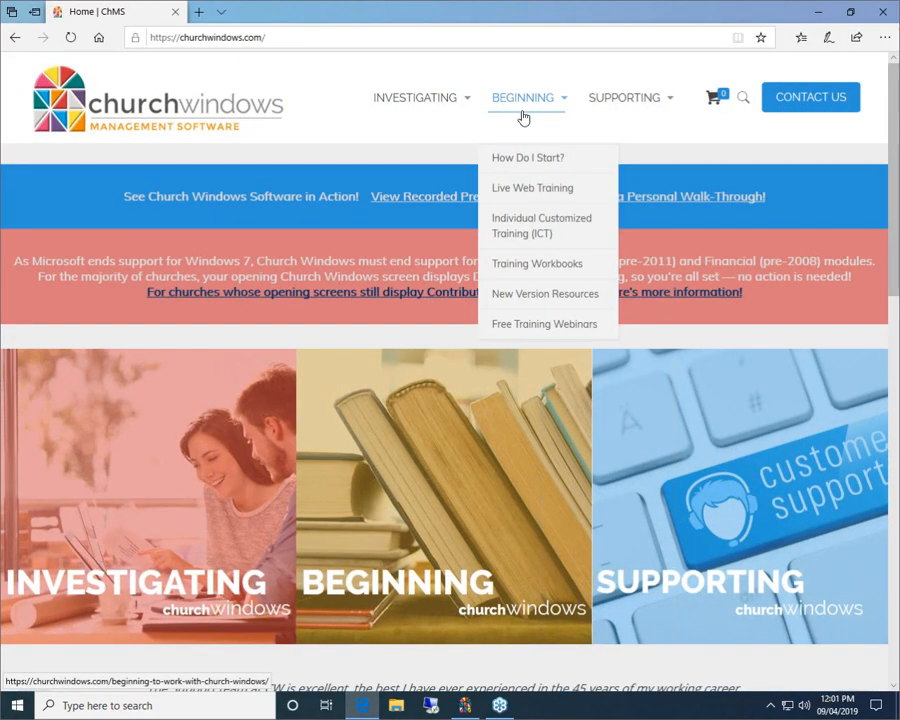
{"action": "left_click", "coordinate": [540, 266]}
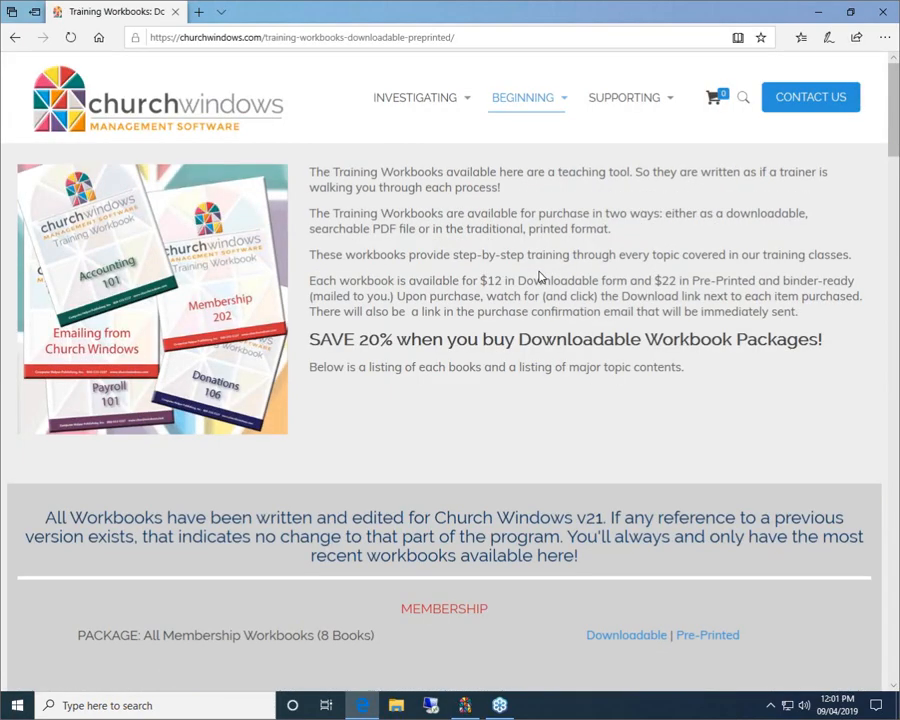
Scroll down to the Donations workbooks and back up, then minimise the browser
{"action": "scroll", "coordinate": [540, 276], "scroll_direction": "down", "scroll_amount": 1}
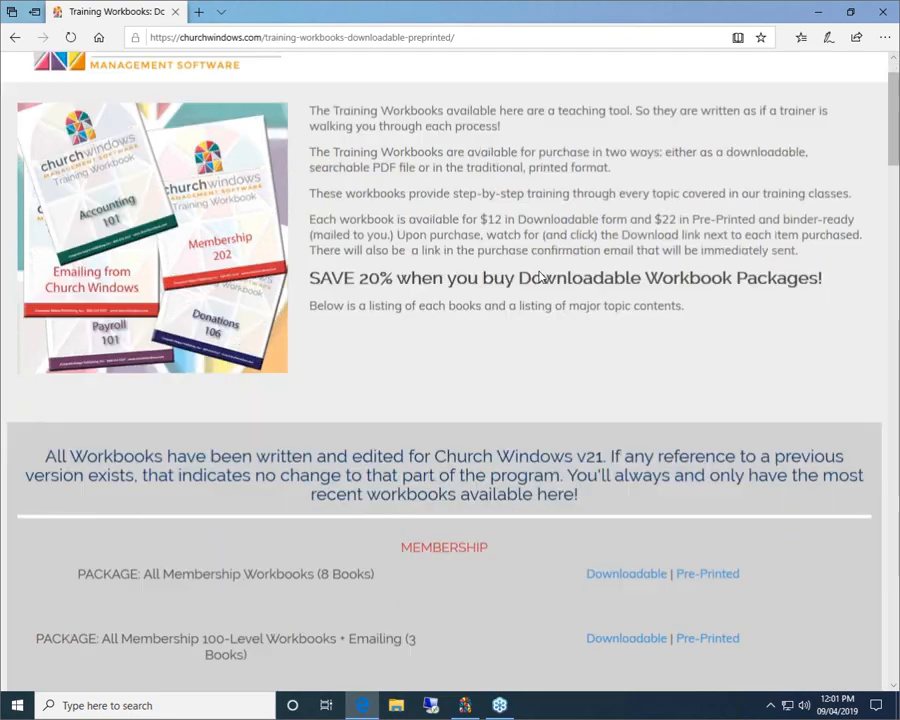
{"action": "scroll", "coordinate": [540, 276], "scroll_direction": "down", "scroll_amount": 2}
{"action": "scroll", "coordinate": [291, 466], "scroll_direction": "down", "scroll_amount": 3}
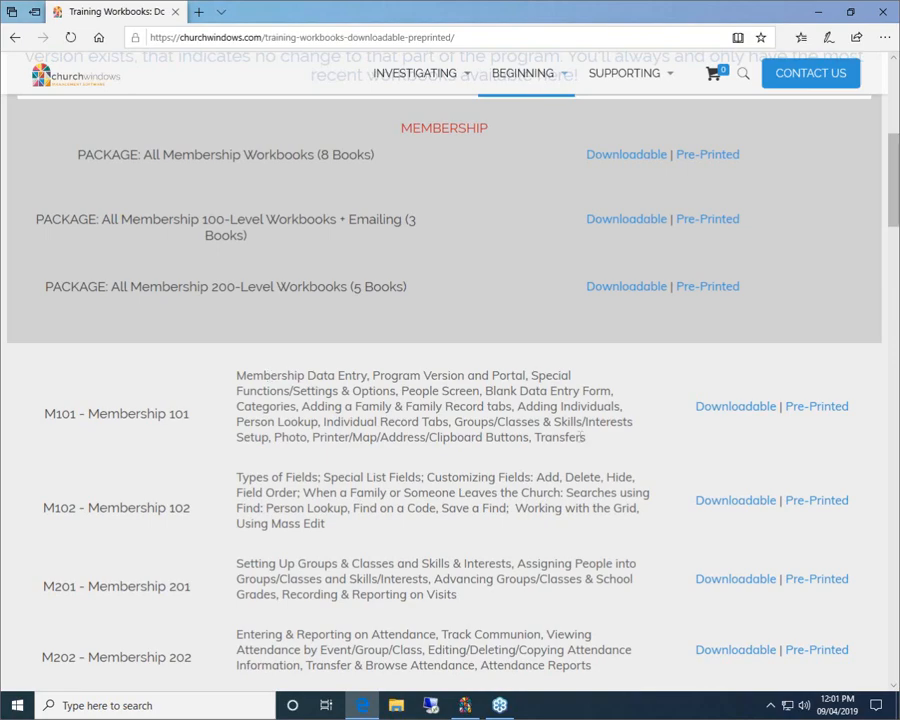
{"action": "scroll", "coordinate": [572, 437], "scroll_direction": "down", "scroll_amount": 15}
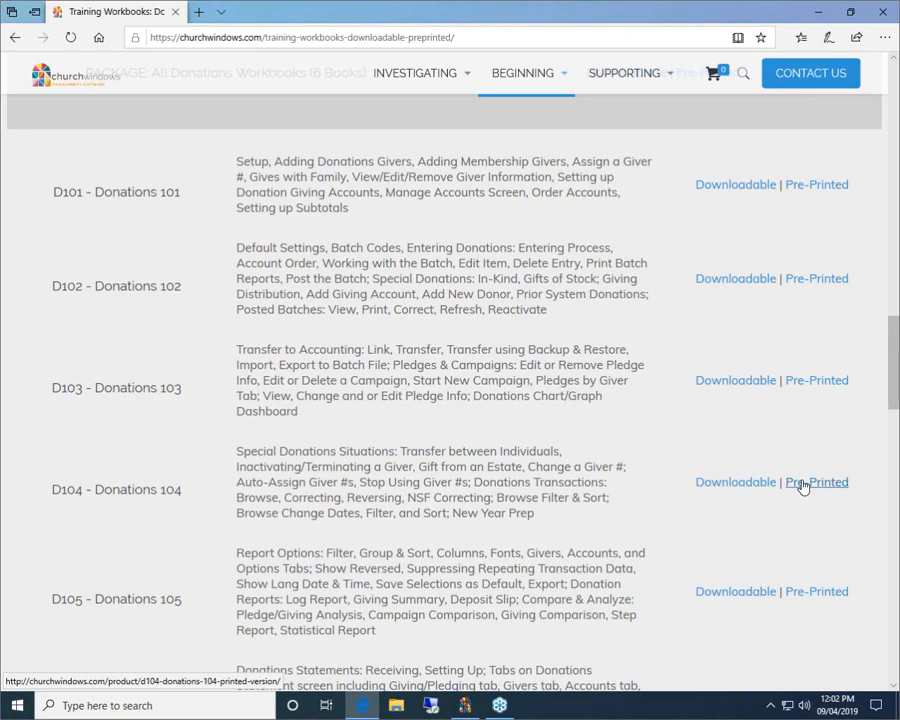
{"action": "scroll", "coordinate": [802, 490], "scroll_direction": "up", "scroll_amount": 15}
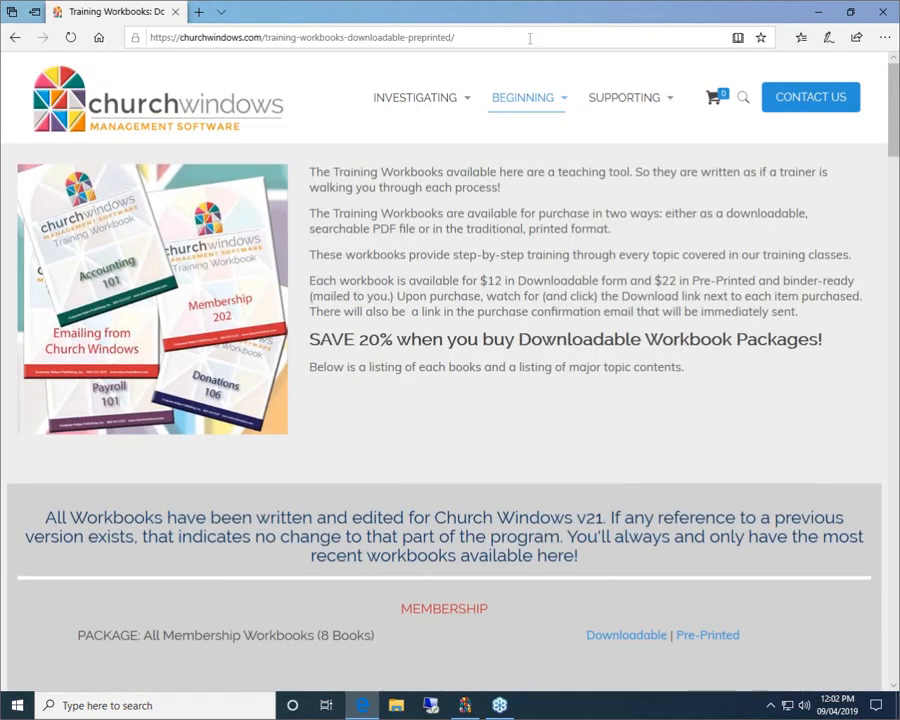
{"action": "left_click", "coordinate": [817, 13]}
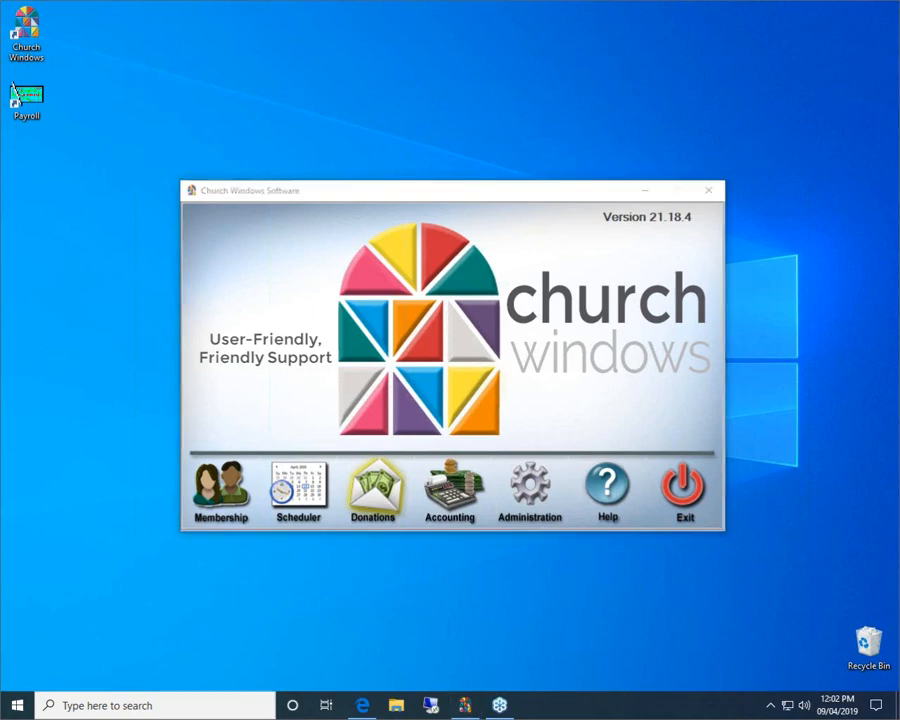
Choose Donations on the Church Windows Software main menu
{"action": "left_click", "coordinate": [388, 497]}
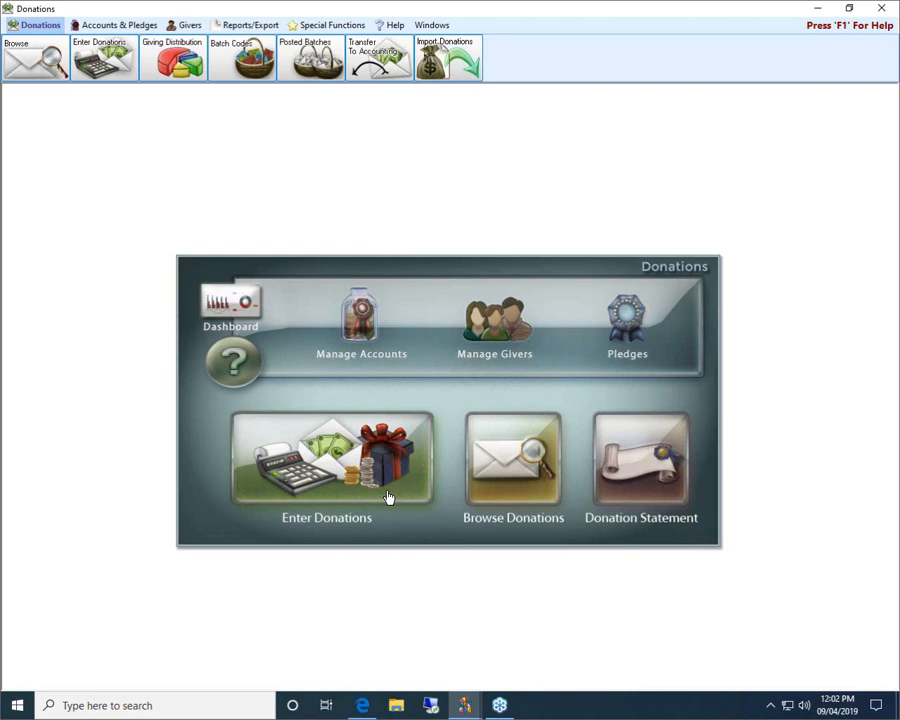
Open Browse Donations, drag its corners to enlarge it, and bring up Change Dates, Filter & Sort
{"action": "left_click", "coordinate": [500, 453]}
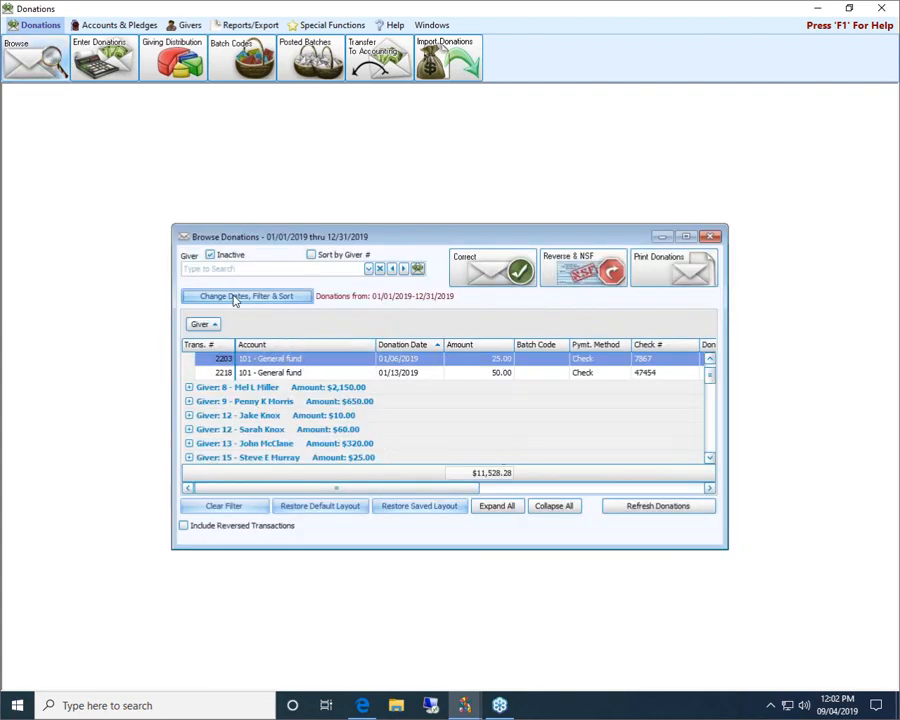
{"action": "left_click_drag", "start_coordinate": [170, 222], "coordinate": [97, 154]}
{"action": "left_click_drag", "start_coordinate": [729, 550], "coordinate": [800, 587]}
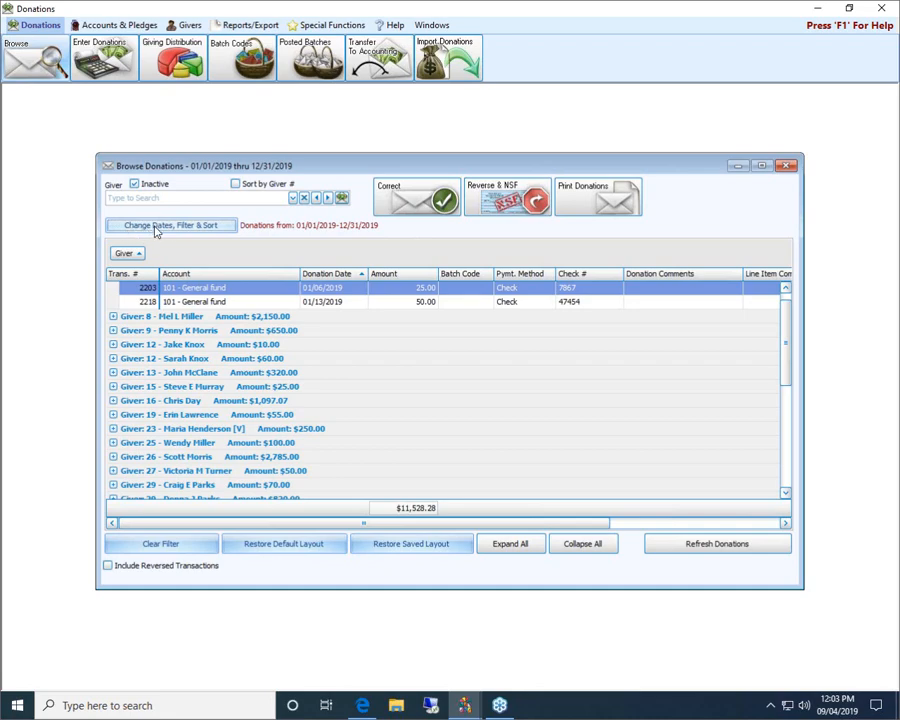
{"action": "left_click", "coordinate": [221, 227]}
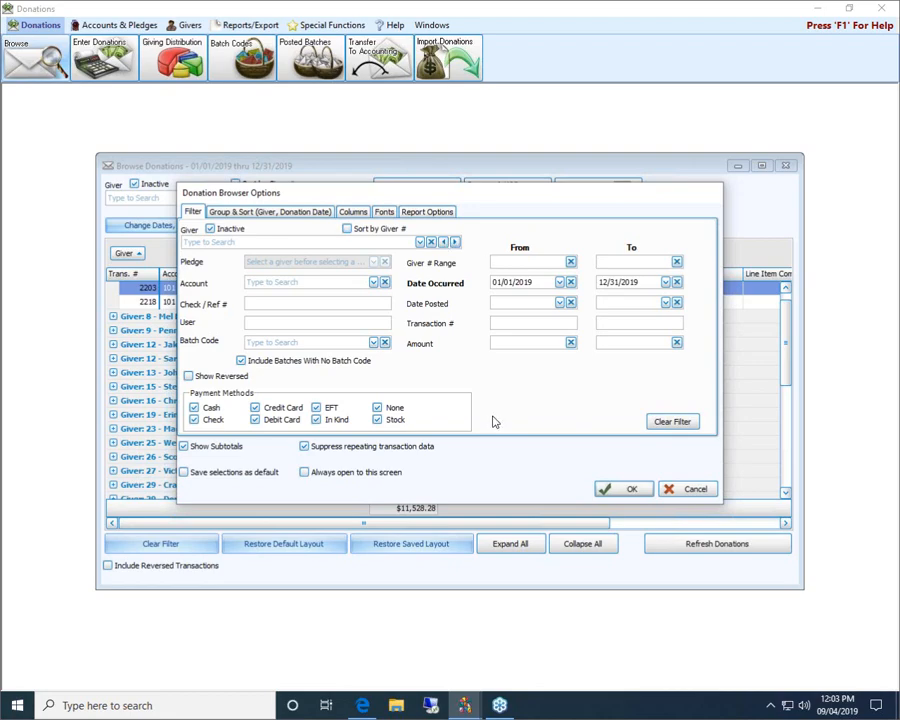
{"action": "left_click", "coordinate": [697, 490]}
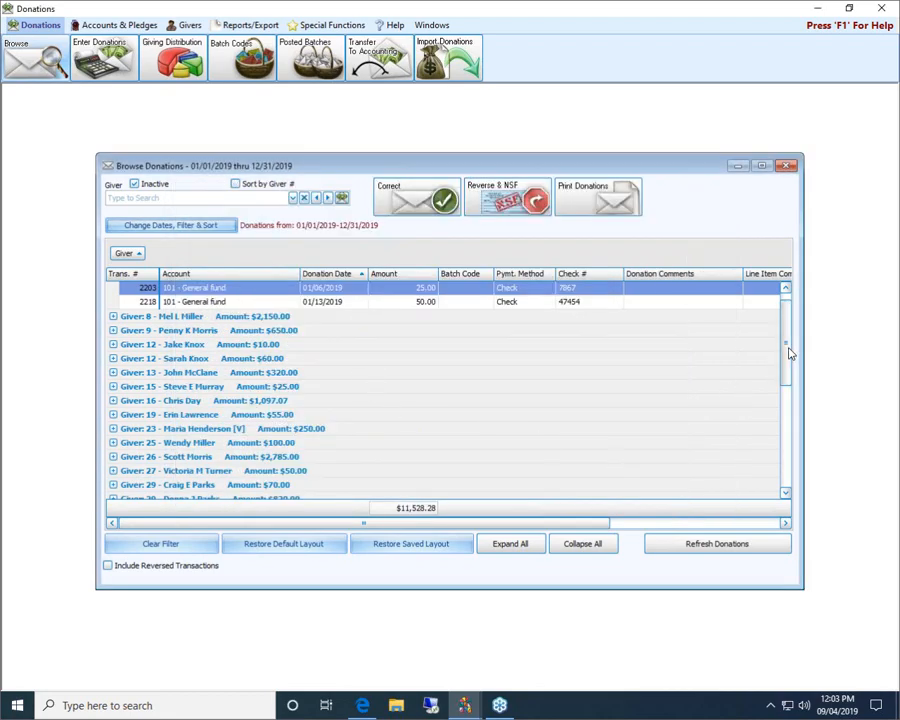
{"action": "scroll", "coordinate": [786, 345], "scroll_direction": "up", "scroll_amount": 1}
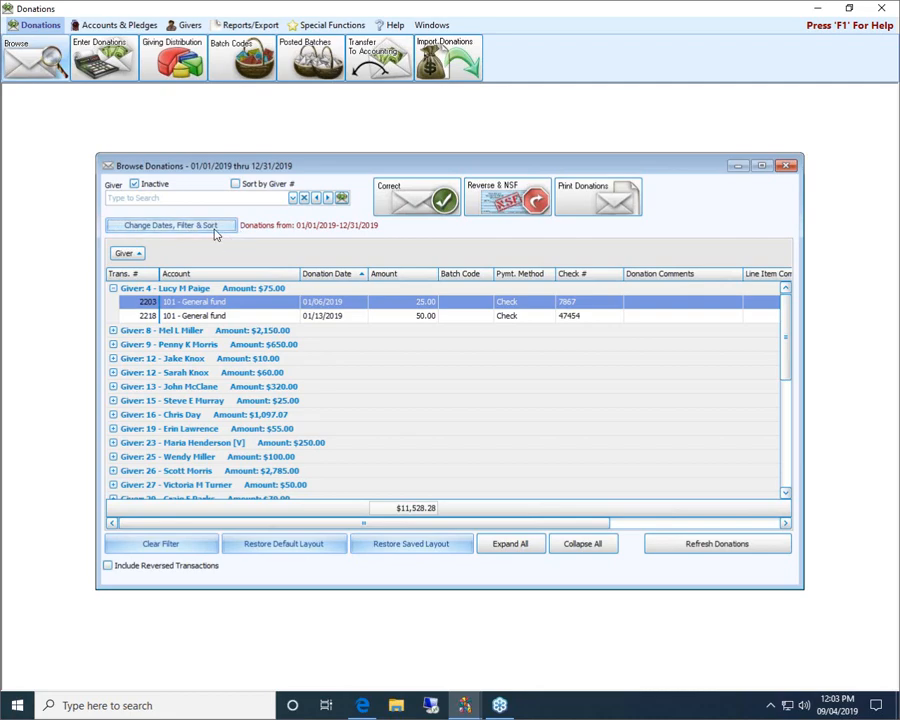
{"action": "left_click", "coordinate": [156, 229]}
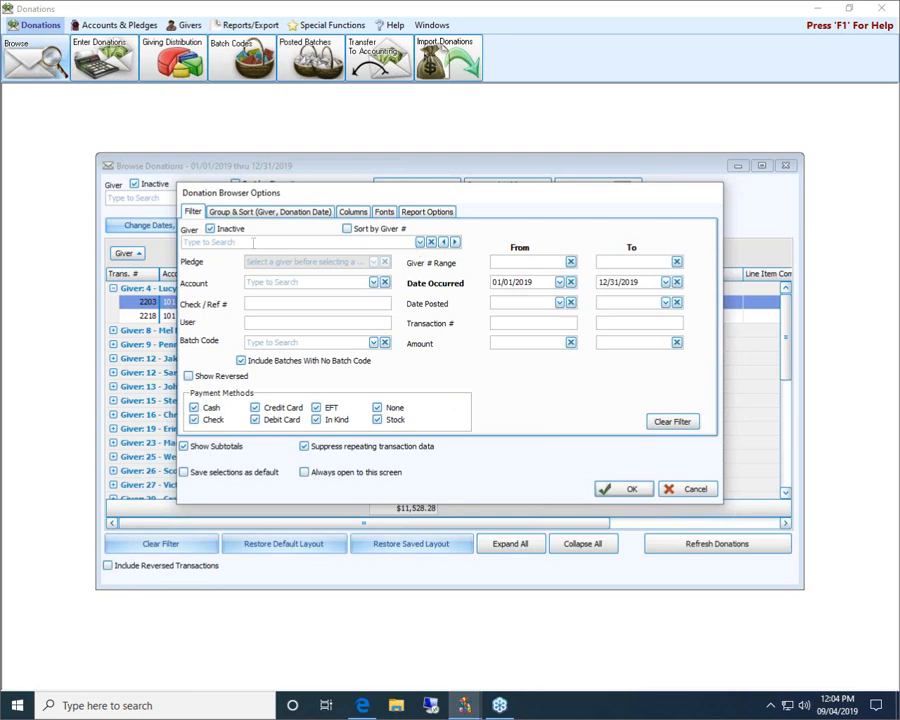
Search for and select giver 34 in the Filter tab's Giver box
{"action": "left_click", "coordinate": [305, 242]}
{"action": "type", "text": "nin"}
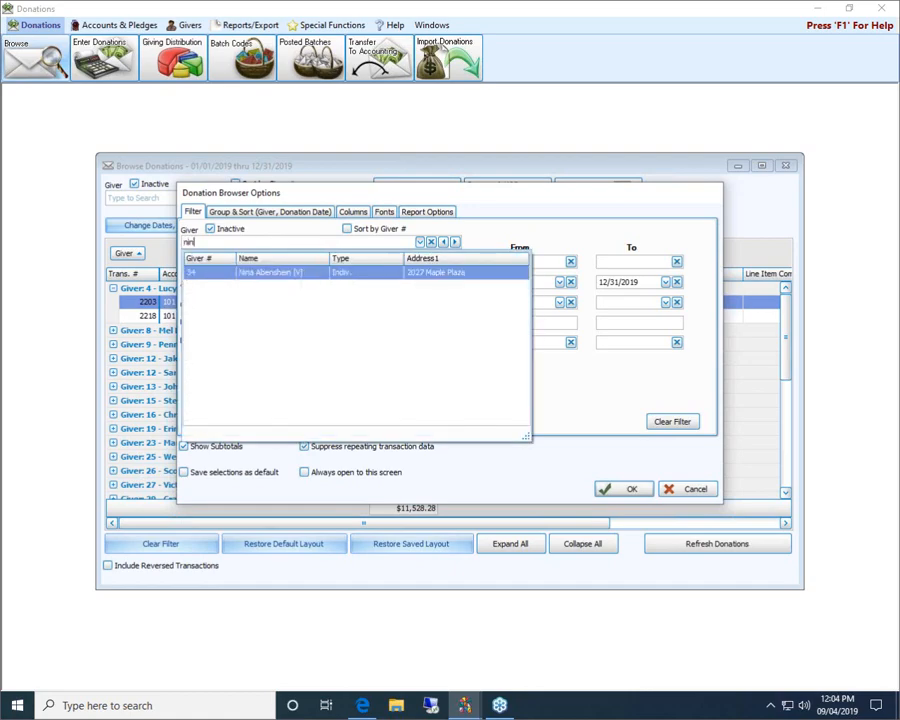
{"action": "key", "text": "BackSpace"}
{"action": "key", "text": "BackSpace"}
{"action": "key", "text": "BackSpace"}
{"action": "type", "text": "34"}
{"action": "key", "text": "Return"}
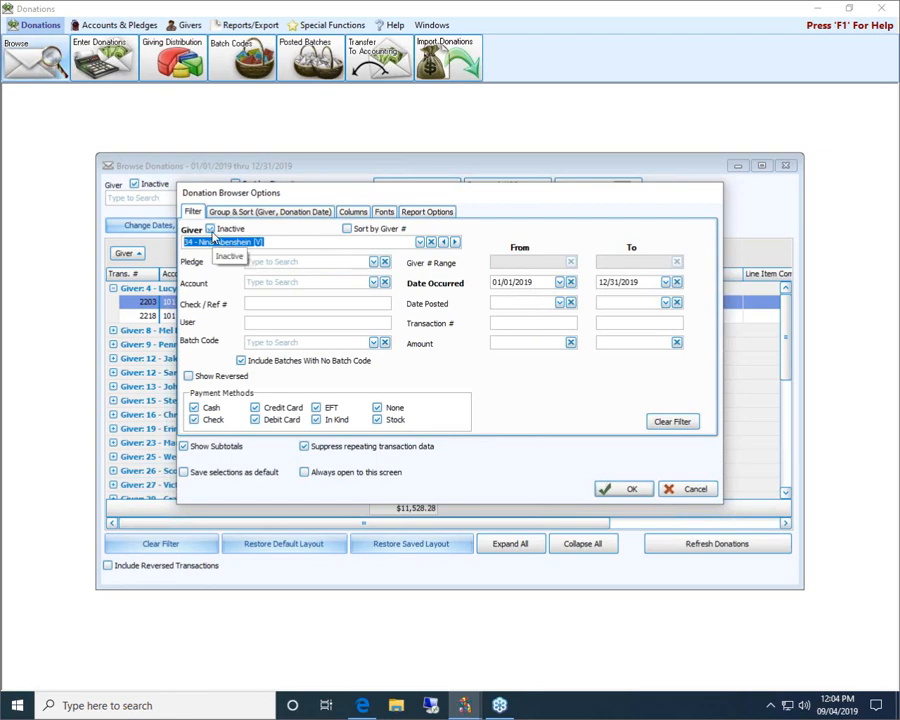
{"action": "left_click", "coordinate": [420, 243]}
{"action": "scroll", "coordinate": [460, 309], "scroll_direction": "down", "scroll_amount": 3}
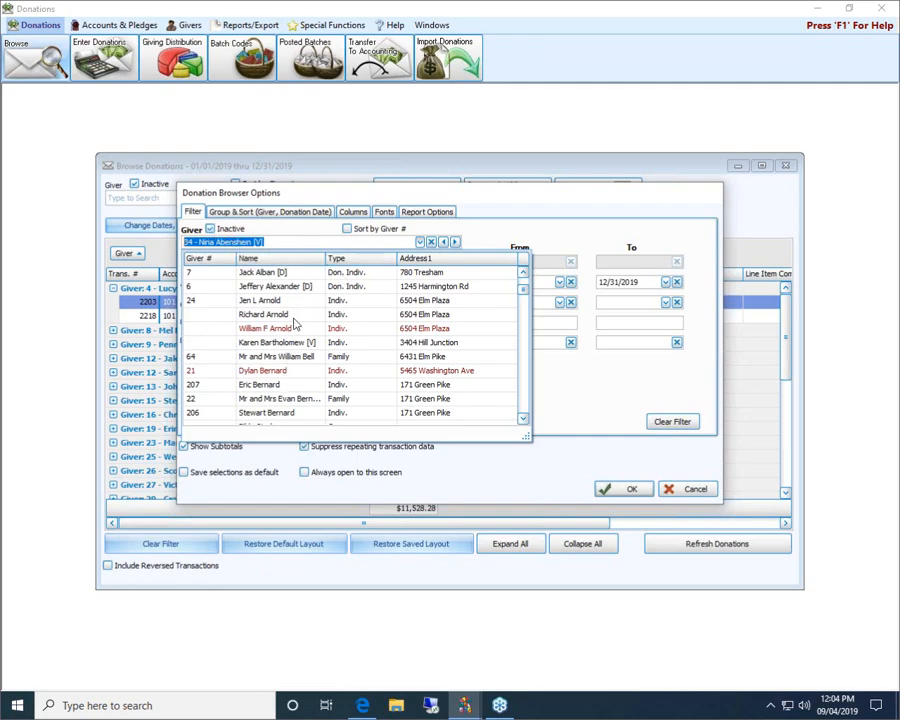
{"action": "left_click", "coordinate": [318, 244]}
{"action": "key", "text": "Tab"}
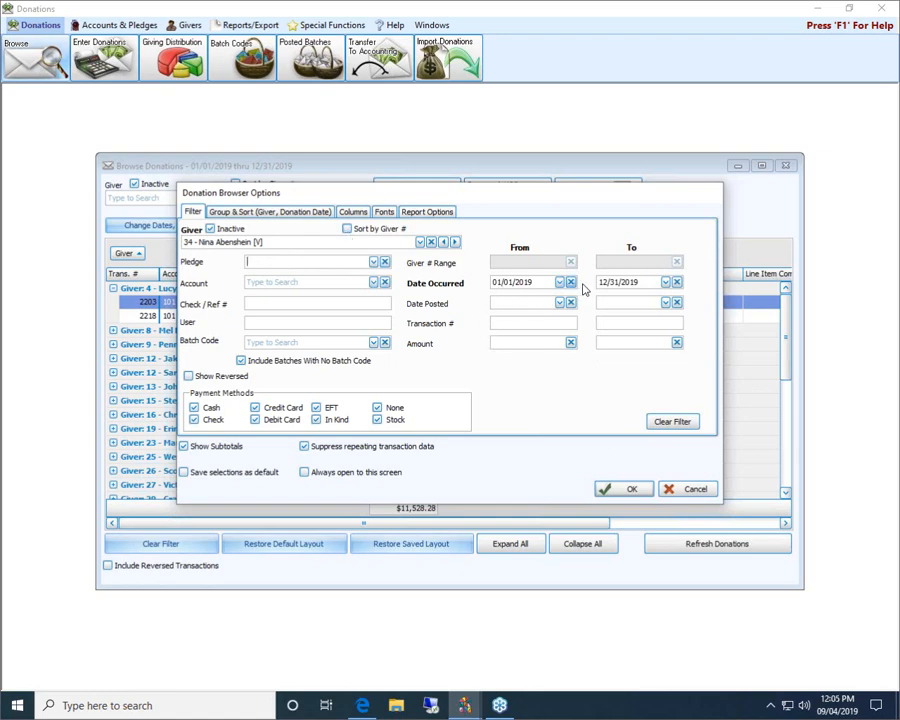
Apply the giver filter and expand giver 34's donations, totalling $1,323.21
{"action": "left_click", "coordinate": [636, 489]}
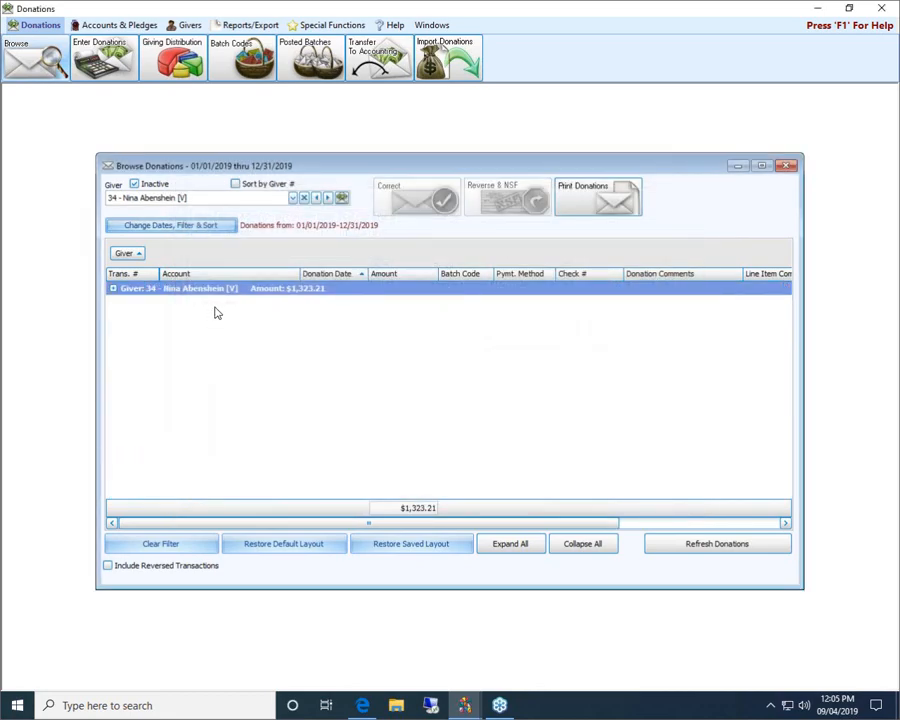
{"action": "left_click", "coordinate": [113, 288]}
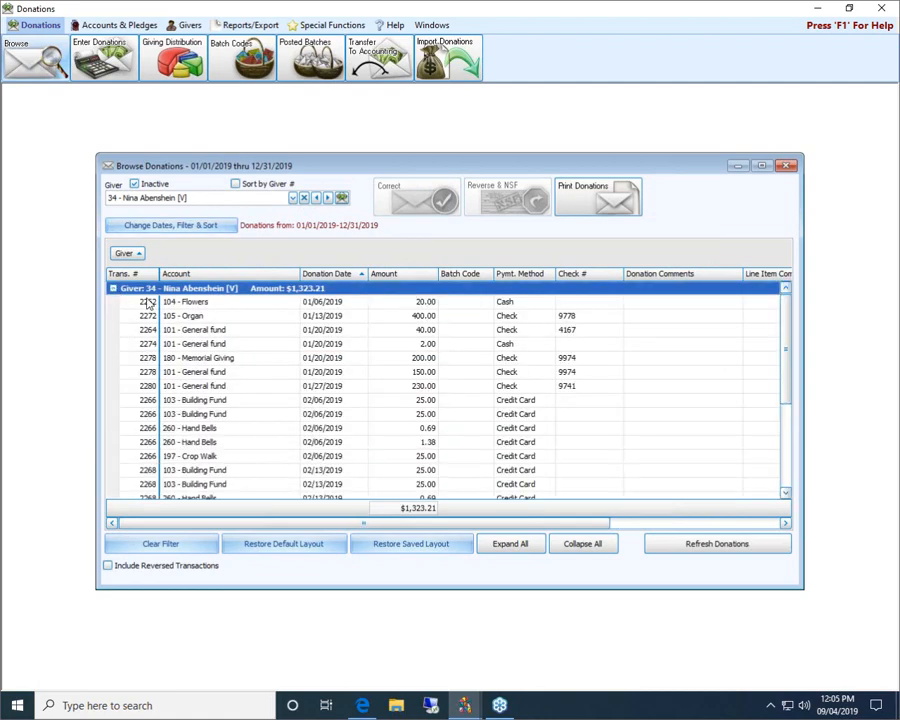
{"action": "scroll", "coordinate": [403, 342], "scroll_direction": "down", "scroll_amount": 3}
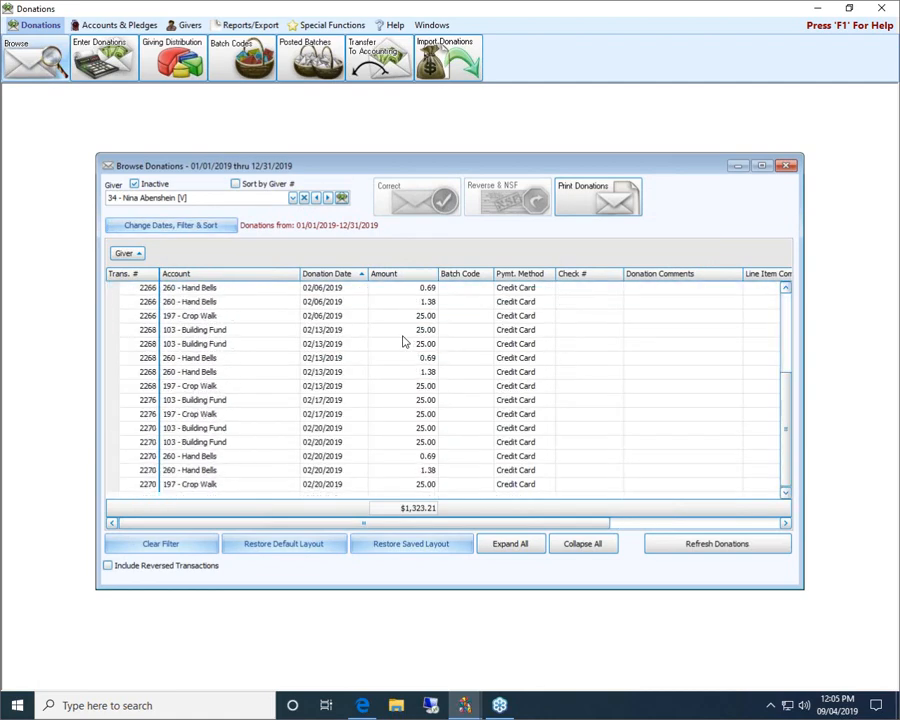
{"action": "scroll", "coordinate": [403, 342], "scroll_direction": "up", "scroll_amount": 3}
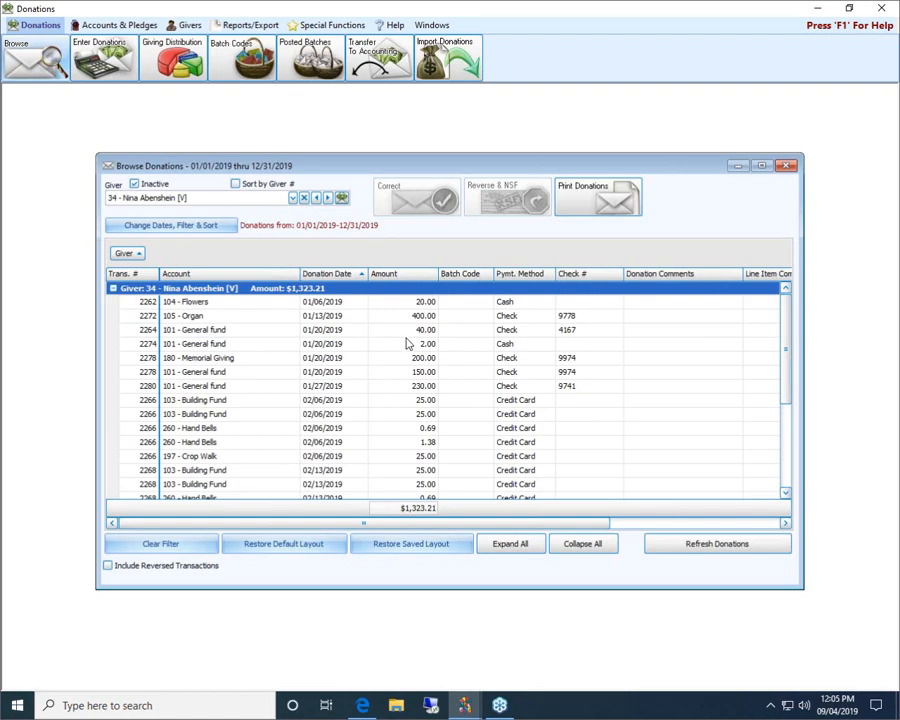
{"action": "left_click", "coordinate": [189, 226]}
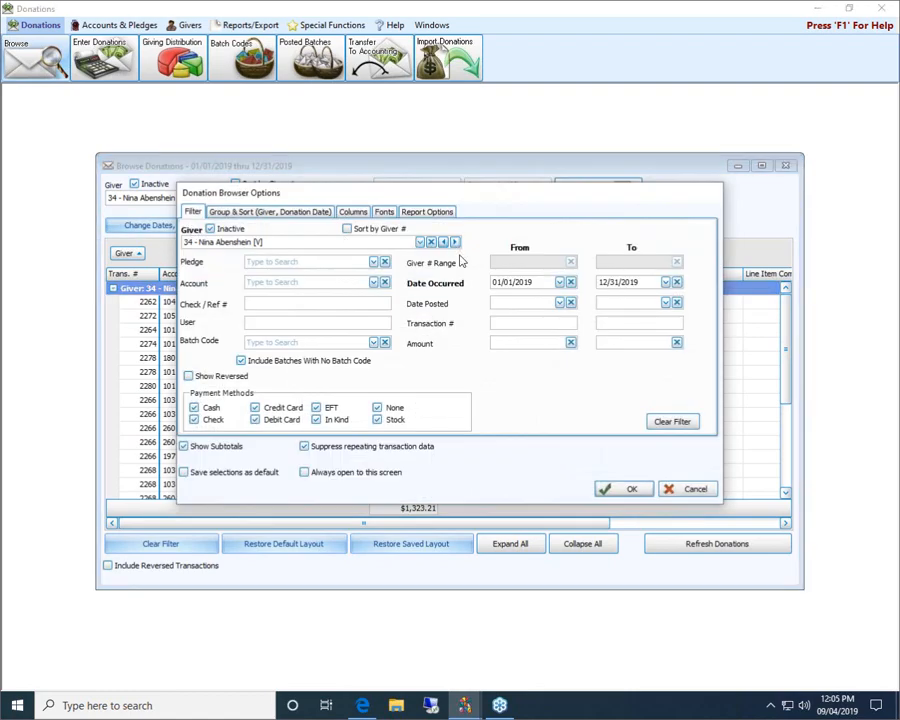
Reset the filters and select giver 34 again
{"action": "left_click", "coordinate": [669, 423]}
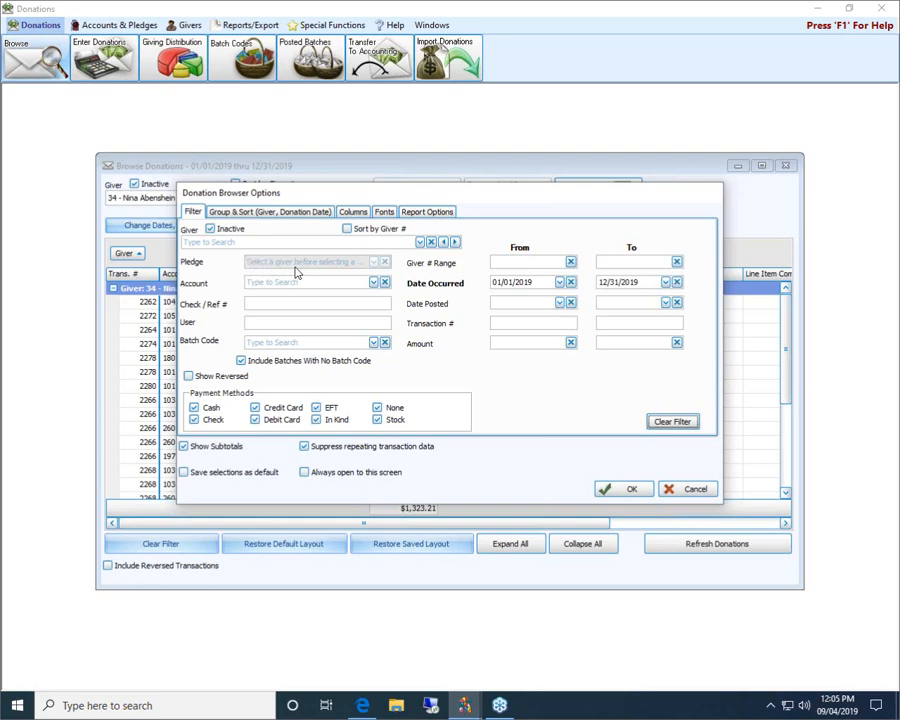
{"action": "left_click", "coordinate": [406, 242]}
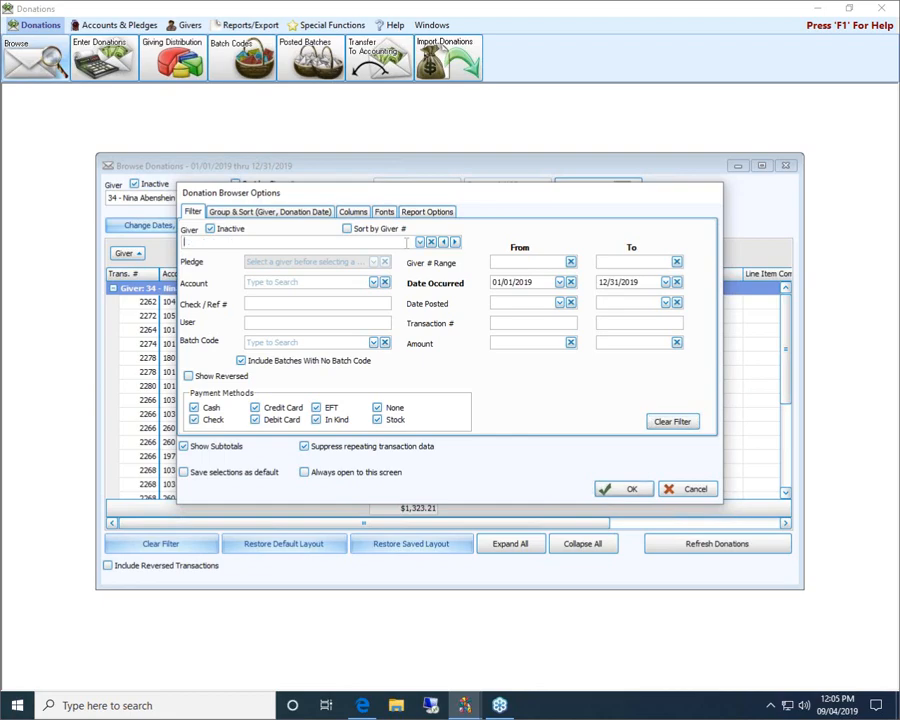
{"action": "type", "text": "nin"}
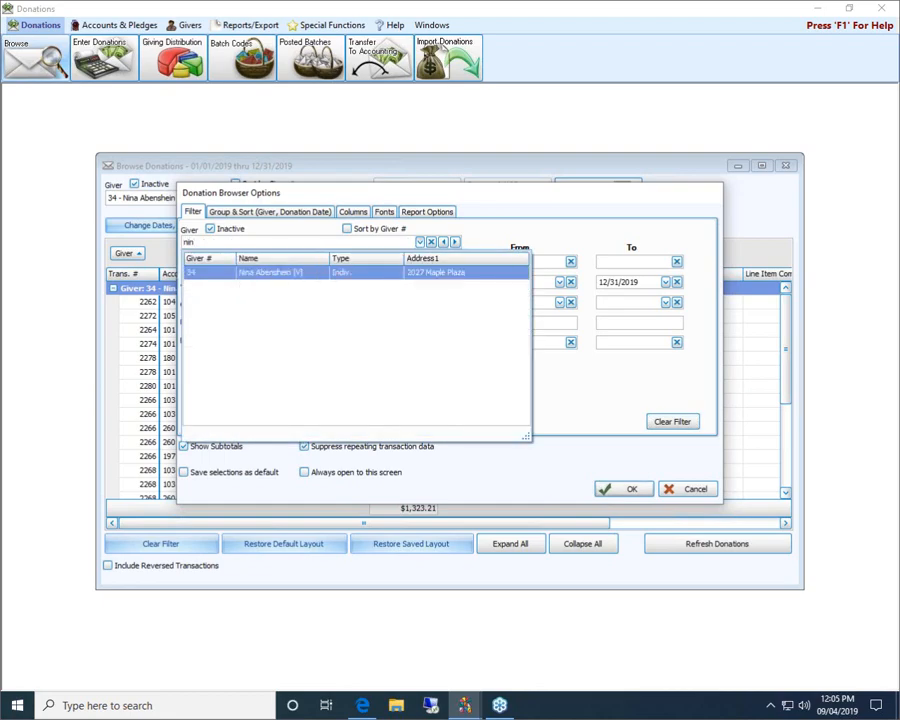
{"action": "key", "text": "Return"}
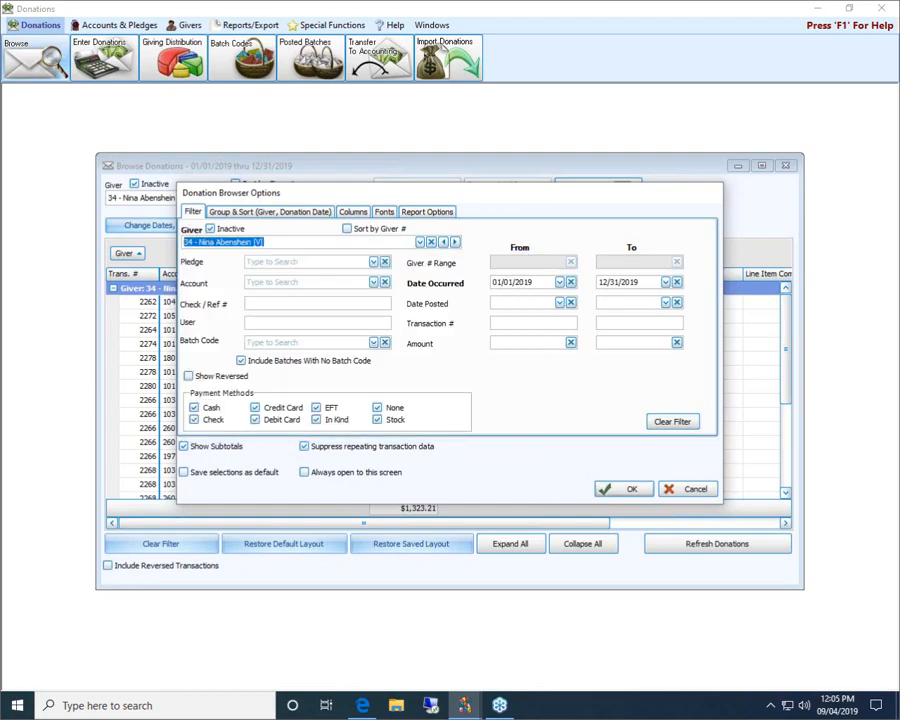
Filter by pledge '101 - General fund: 01/01/2019 - 12/31/2019' and expand the giver's four donations
{"action": "left_click", "coordinate": [373, 262]}
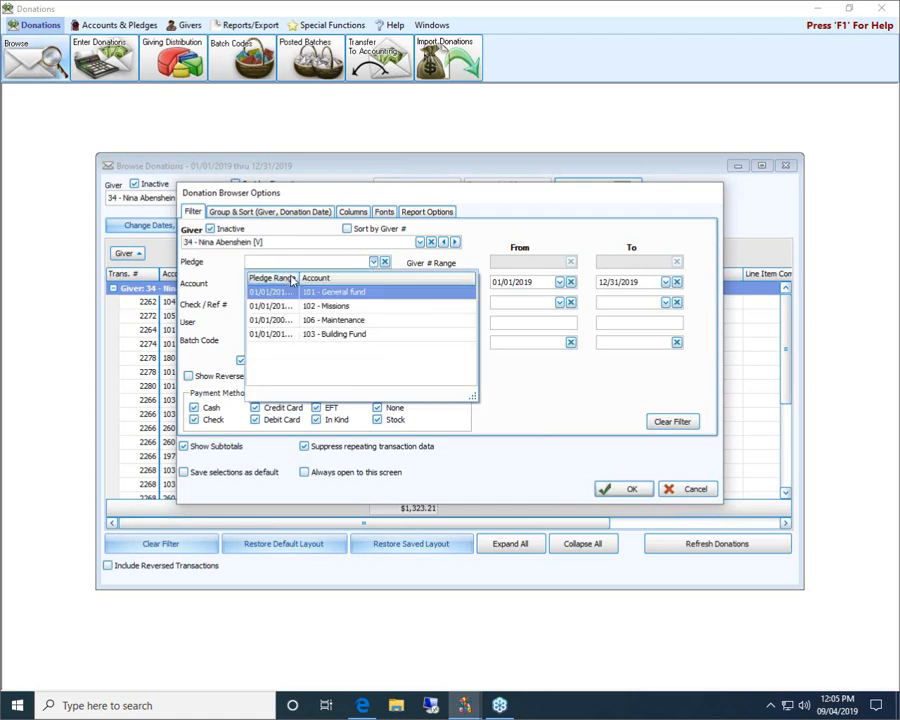
{"action": "left_click_drag", "start_coordinate": [300, 277], "coordinate": [318, 279]}
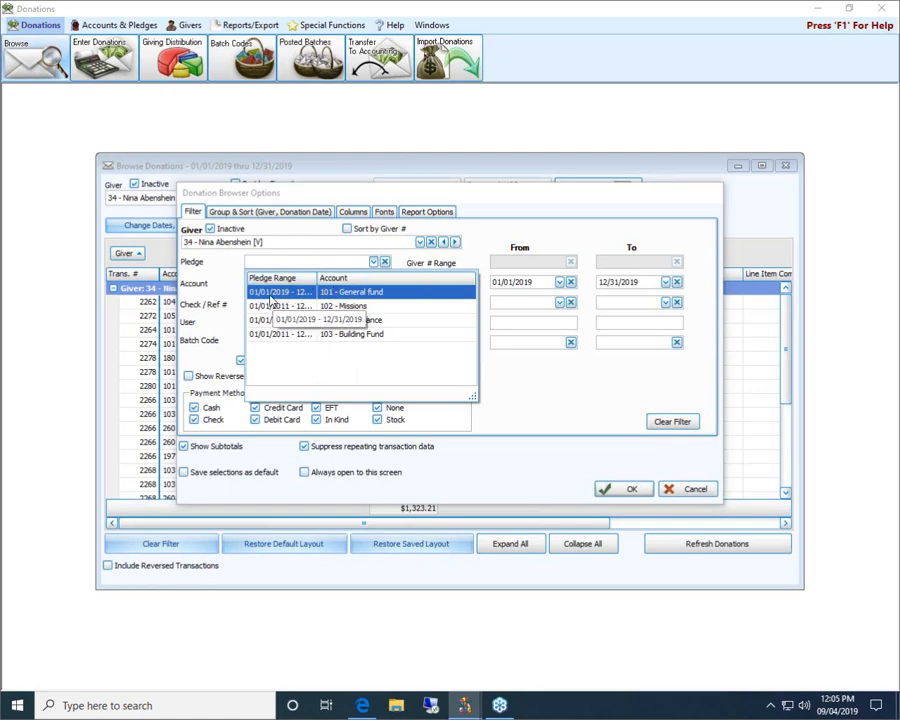
{"action": "left_click", "coordinate": [352, 292]}
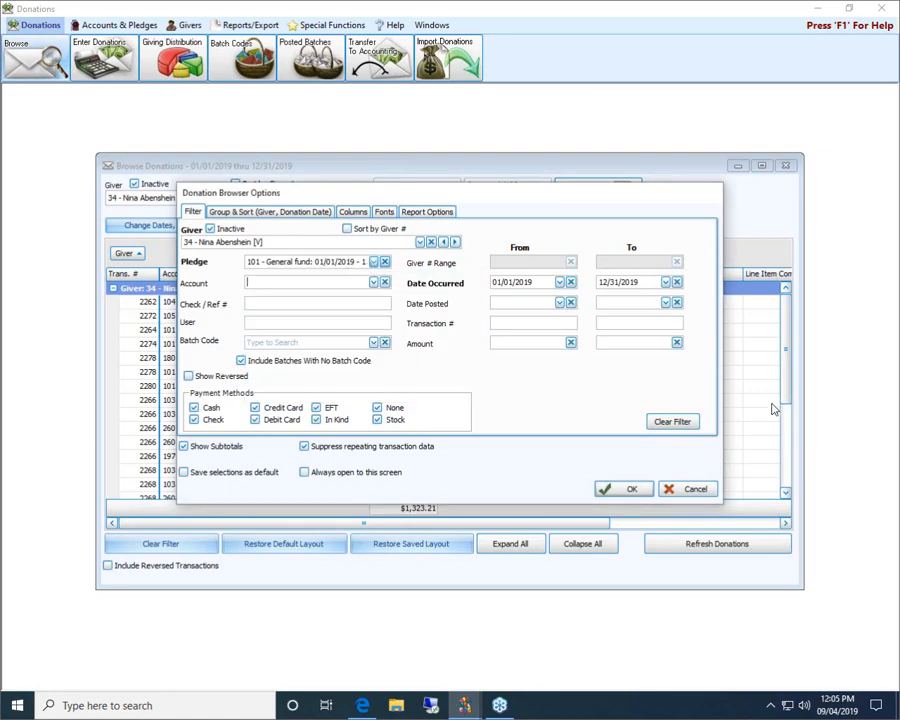
{"action": "left_click", "coordinate": [636, 489]}
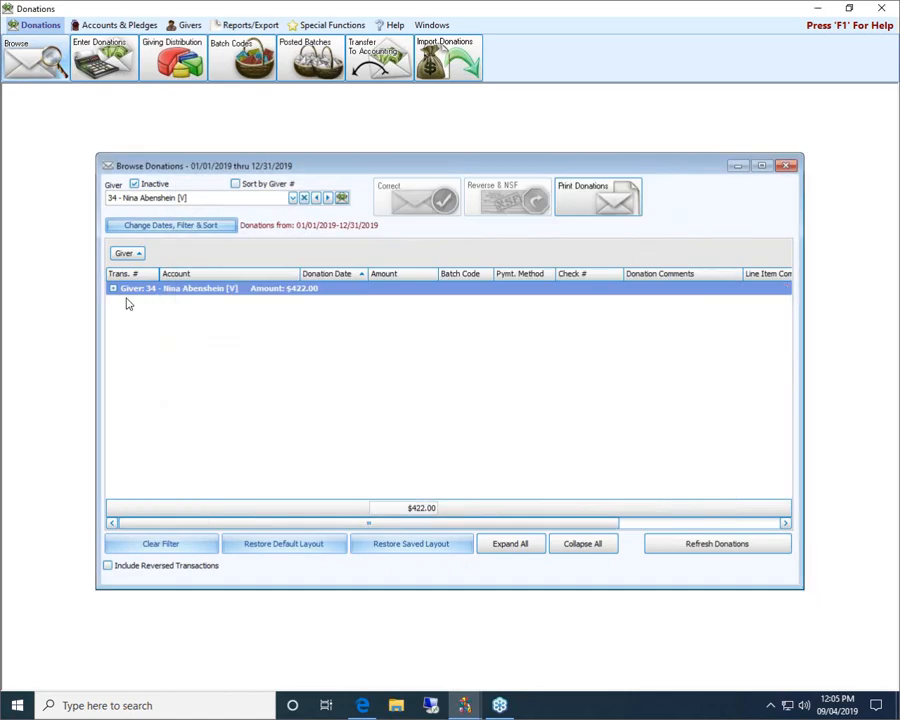
{"action": "left_click", "coordinate": [113, 288]}
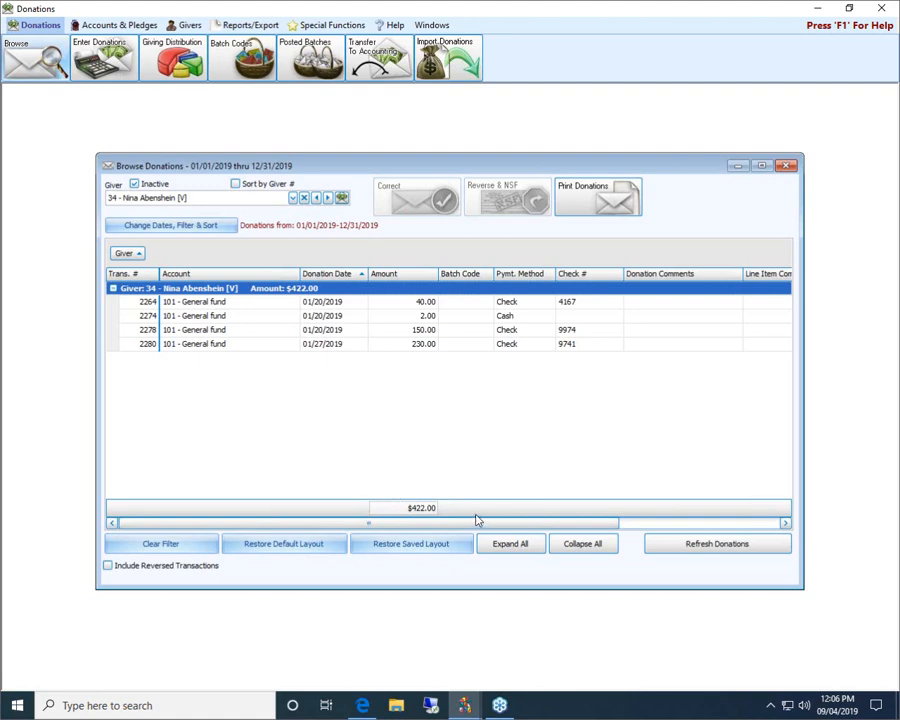
Clear the filters and filter by Account 101 - General fund
{"action": "left_click", "coordinate": [204, 224]}
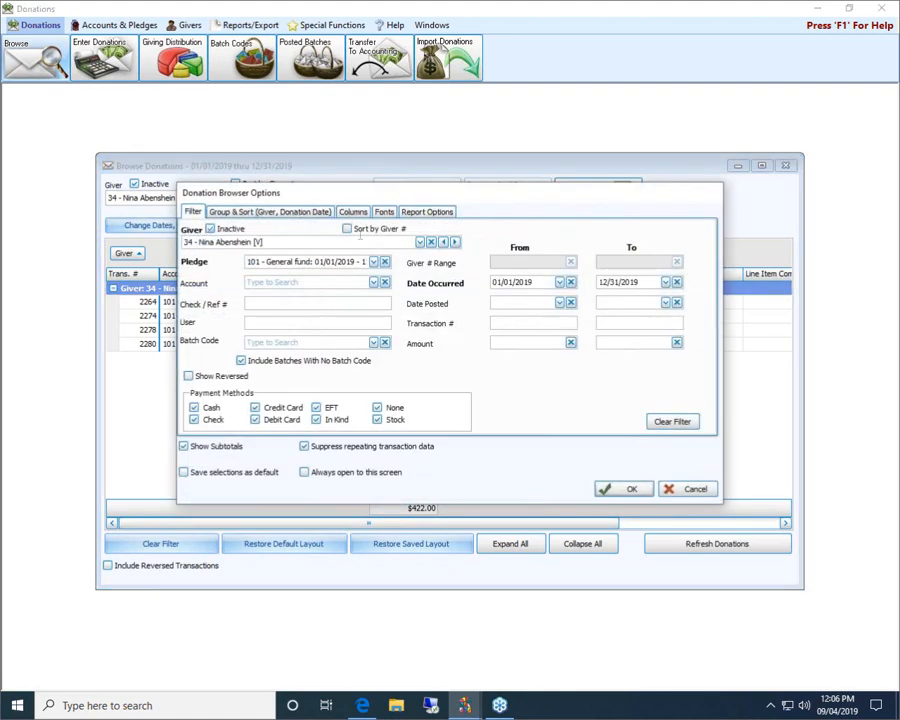
{"action": "left_click", "coordinate": [672, 421]}
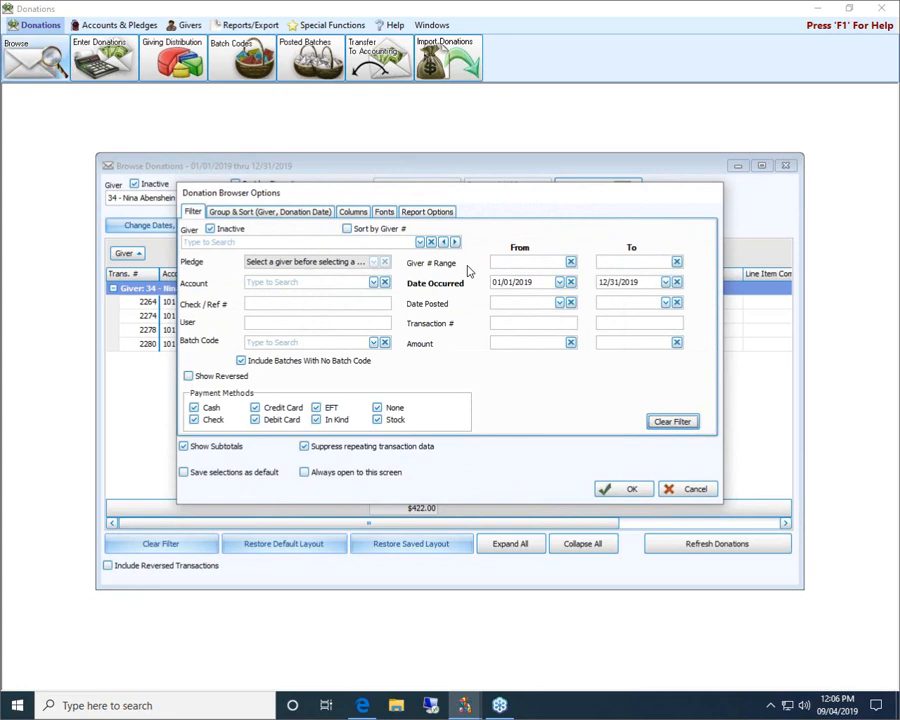
{"action": "left_click", "coordinate": [352, 282]}
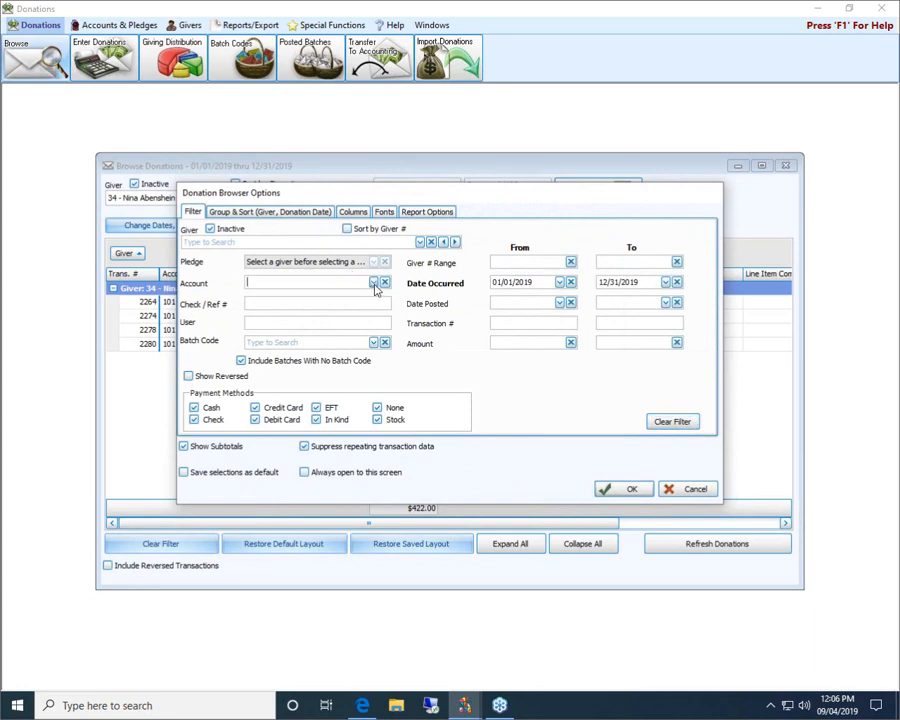
{"action": "left_click", "coordinate": [373, 283]}
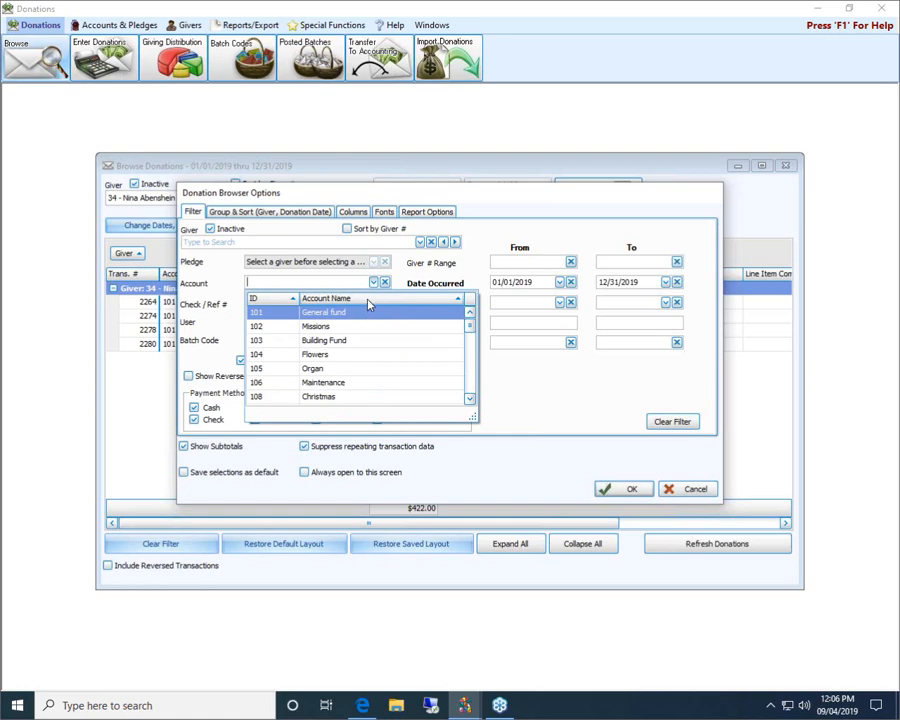
{"action": "left_click", "coordinate": [366, 313]}
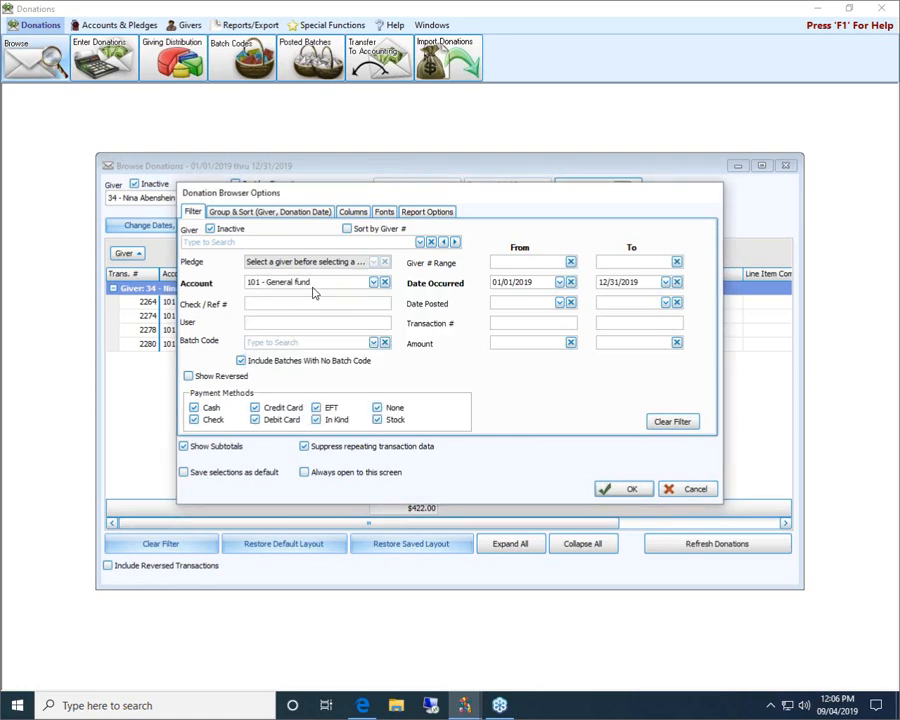
{"action": "left_click", "coordinate": [622, 494]}
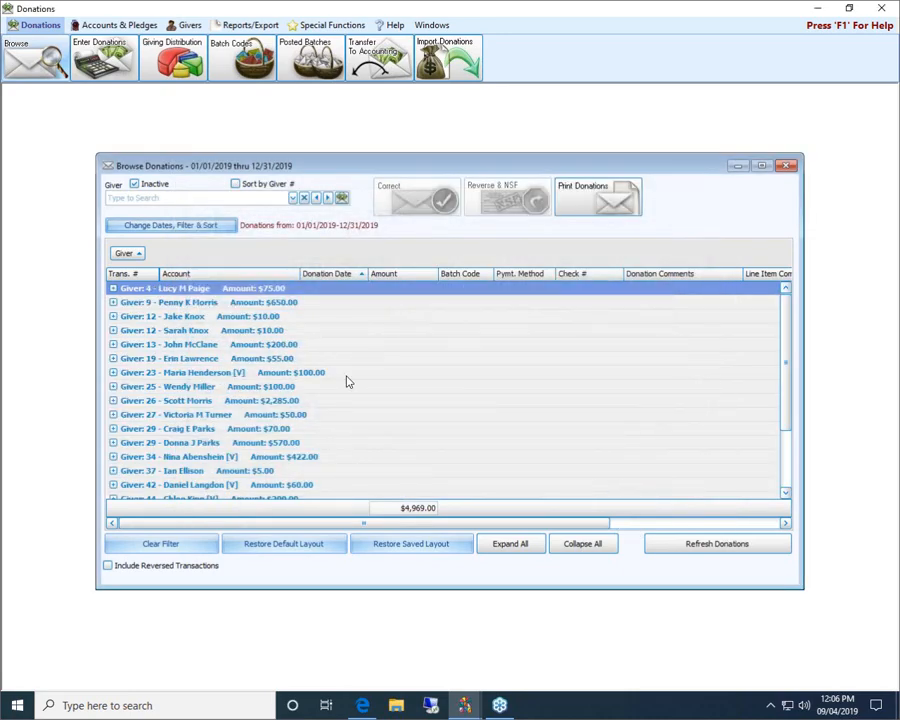
Expand and collapse the first three giver groups to review their General fund donations
{"action": "left_click", "coordinate": [113, 289]}
{"action": "left_click", "coordinate": [113, 331]}
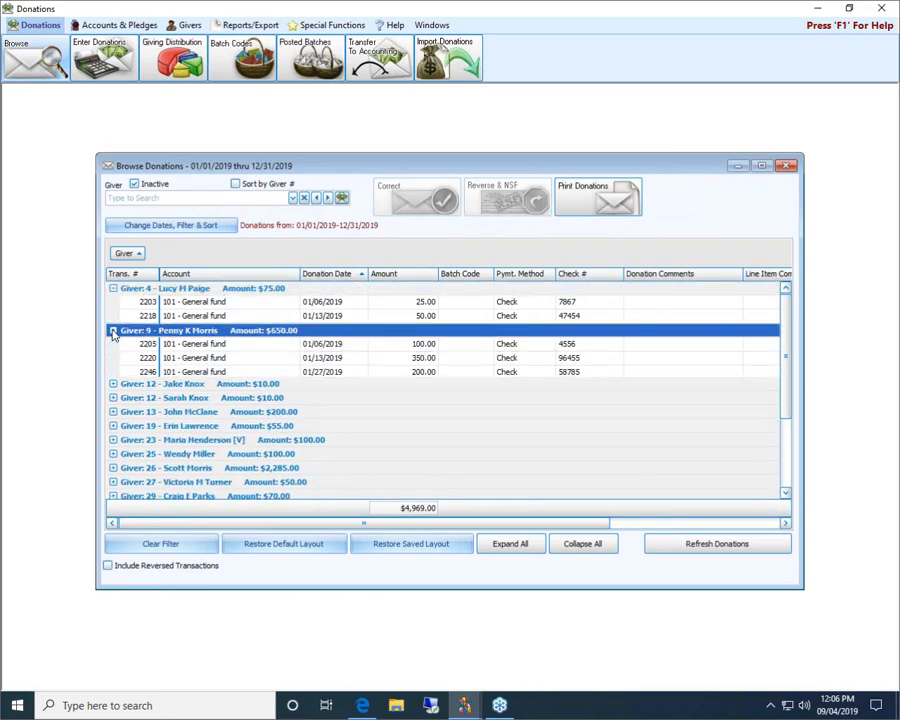
{"action": "left_click", "coordinate": [113, 387]}
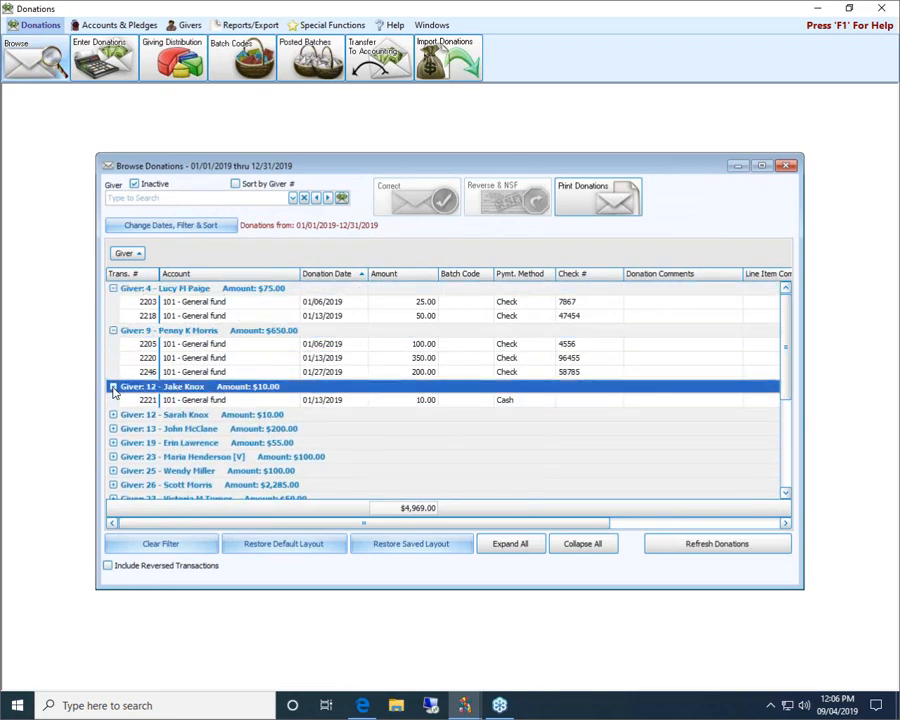
{"action": "left_click", "coordinate": [113, 387]}
{"action": "left_click", "coordinate": [113, 331]}
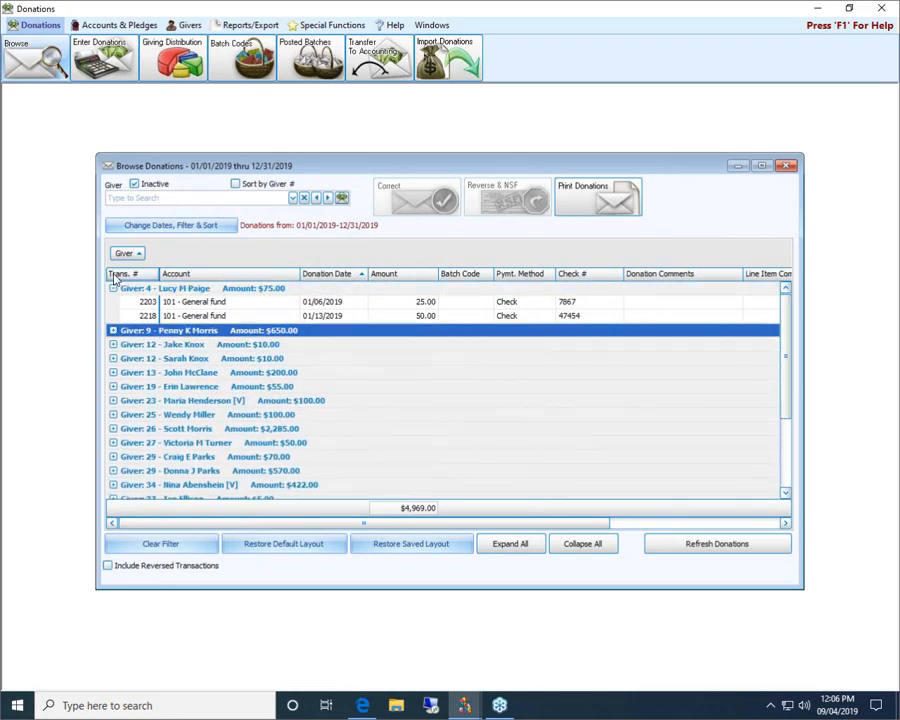
{"action": "left_click", "coordinate": [113, 289]}
{"action": "left_click", "coordinate": [113, 289]}
Filter by check number 9778 and select the resulting $400.00 Organ donation
{"action": "left_click", "coordinate": [175, 544]}
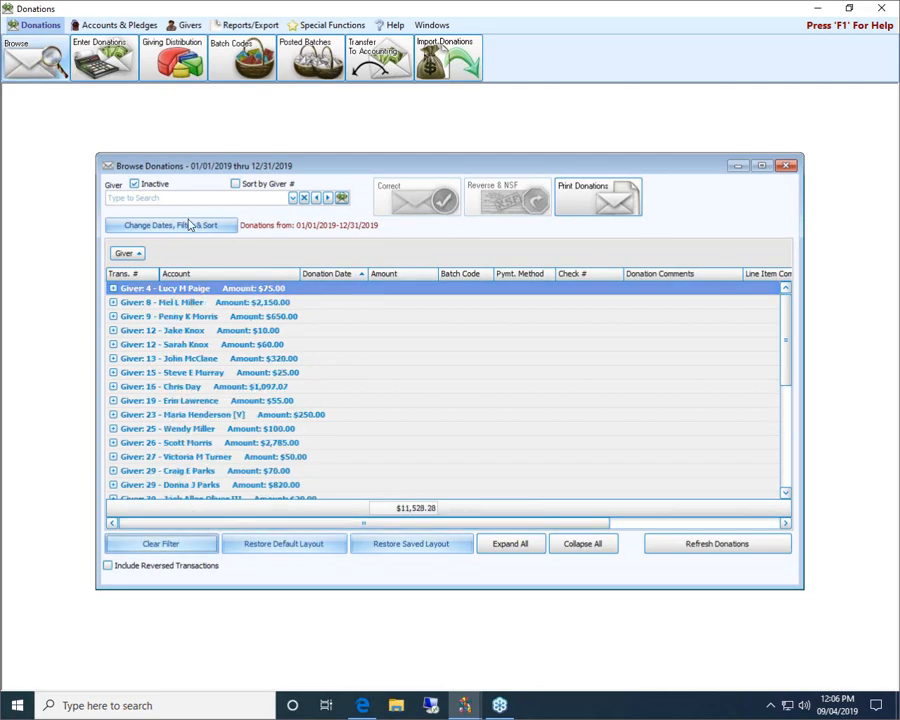
{"action": "left_click", "coordinate": [190, 227]}
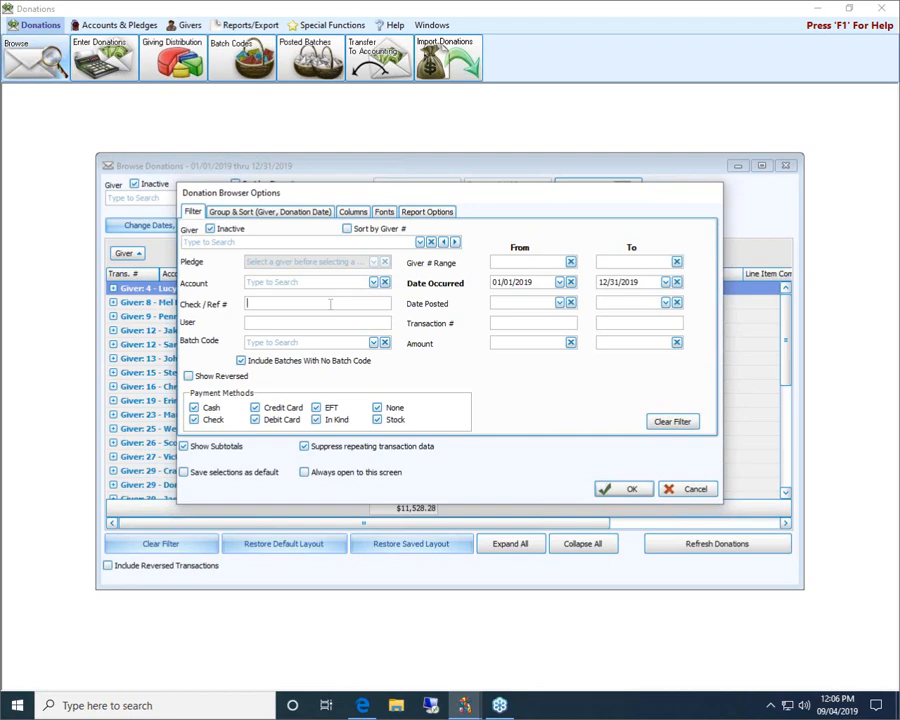
{"action": "left_click", "coordinate": [330, 304]}
{"action": "type", "text": "9778"}
{"action": "left_click", "coordinate": [630, 489]}
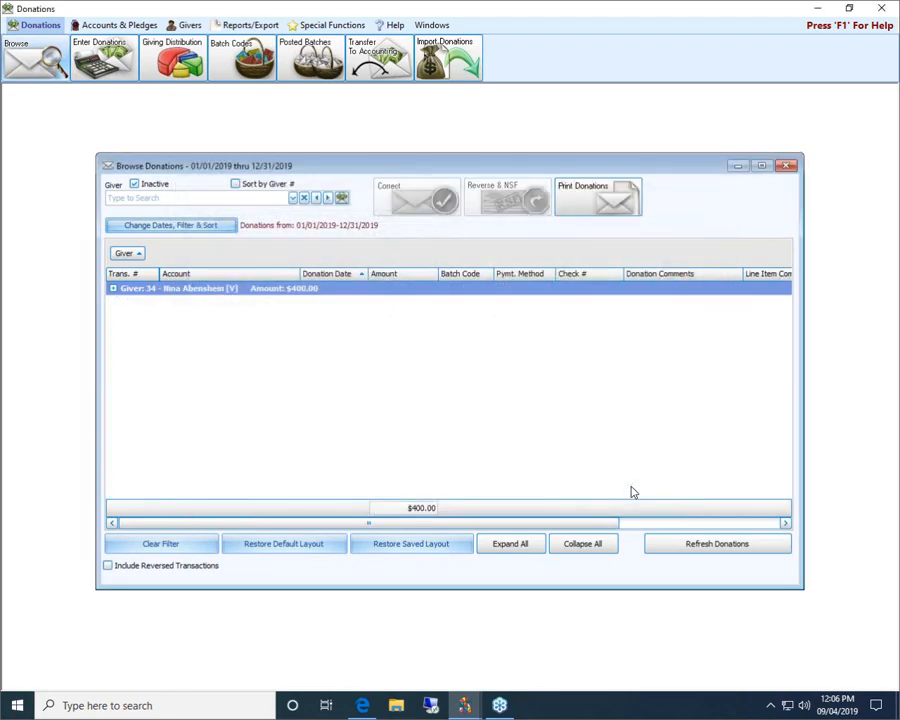
{"action": "left_click", "coordinate": [113, 289]}
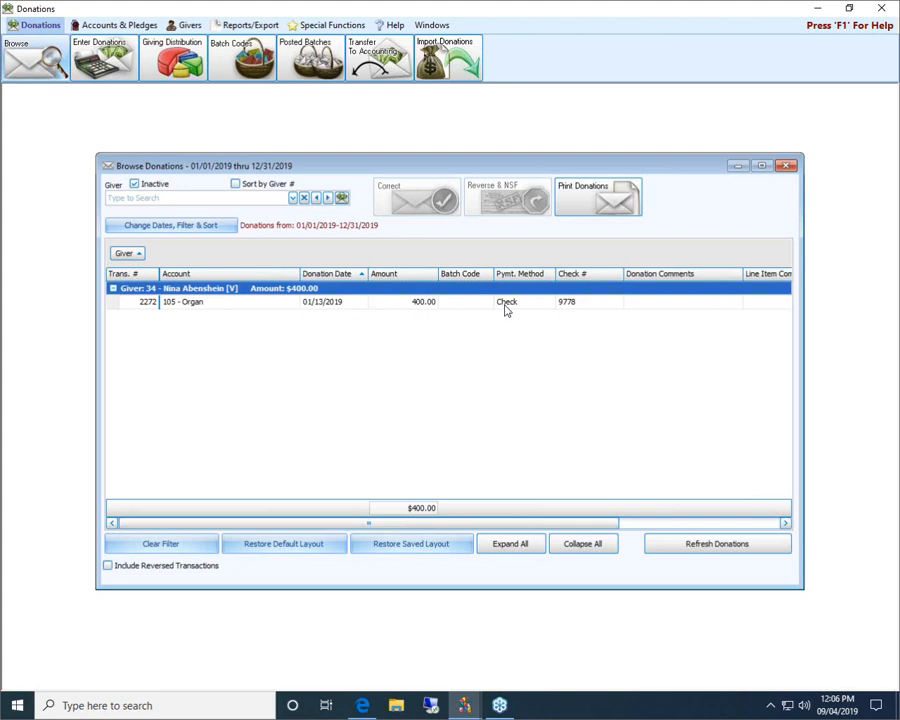
{"action": "left_click", "coordinate": [585, 304]}
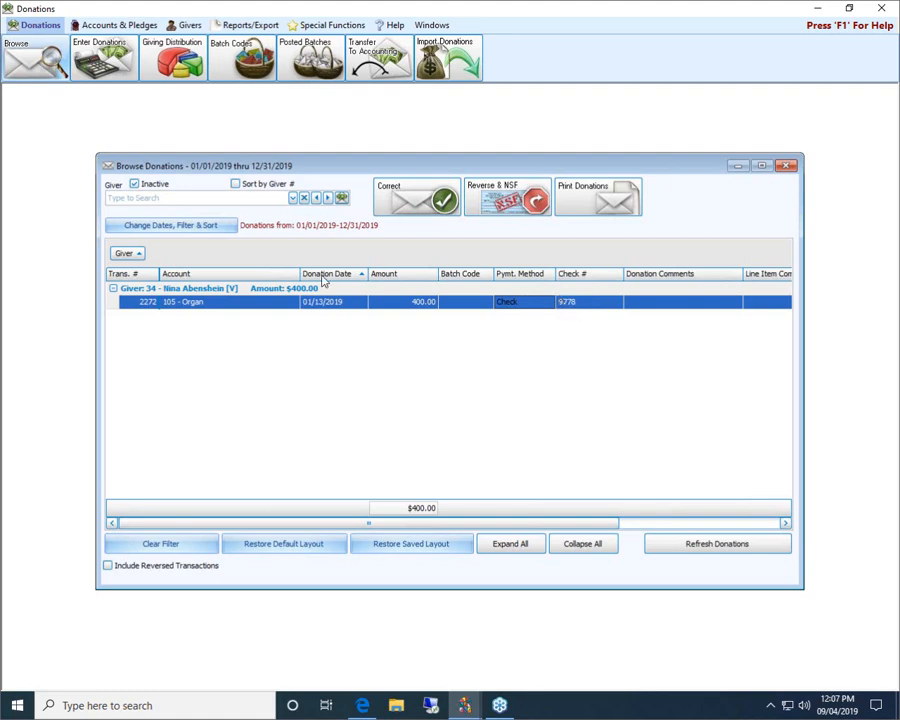
Clear the check number filter, type and erase a user name, then list the batch codes
{"action": "left_click", "coordinate": [205, 228]}
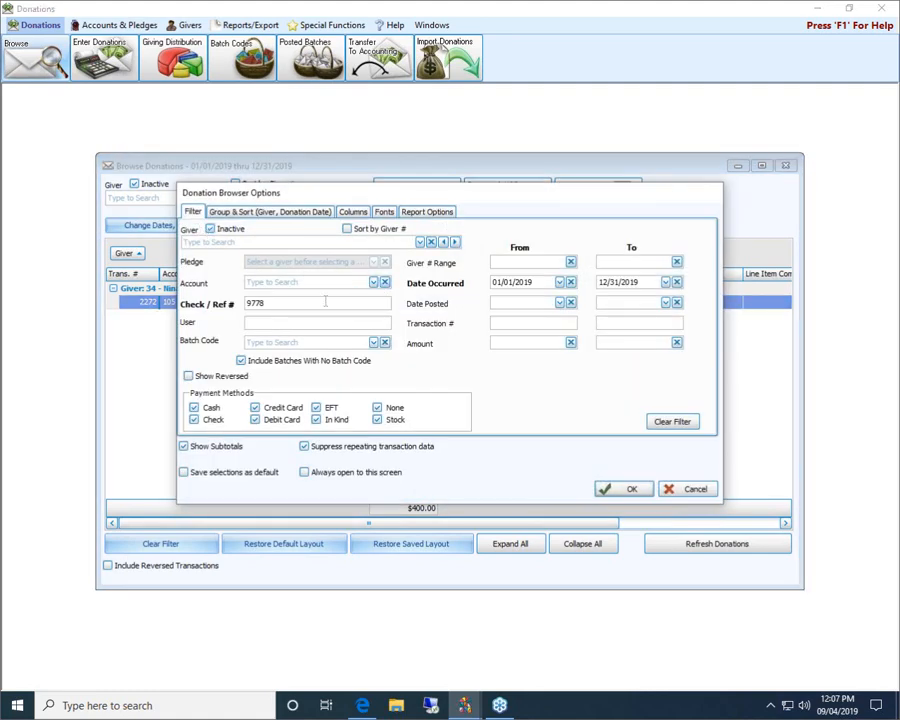
{"action": "left_click", "coordinate": [664, 421]}
{"action": "left_click", "coordinate": [315, 324]}
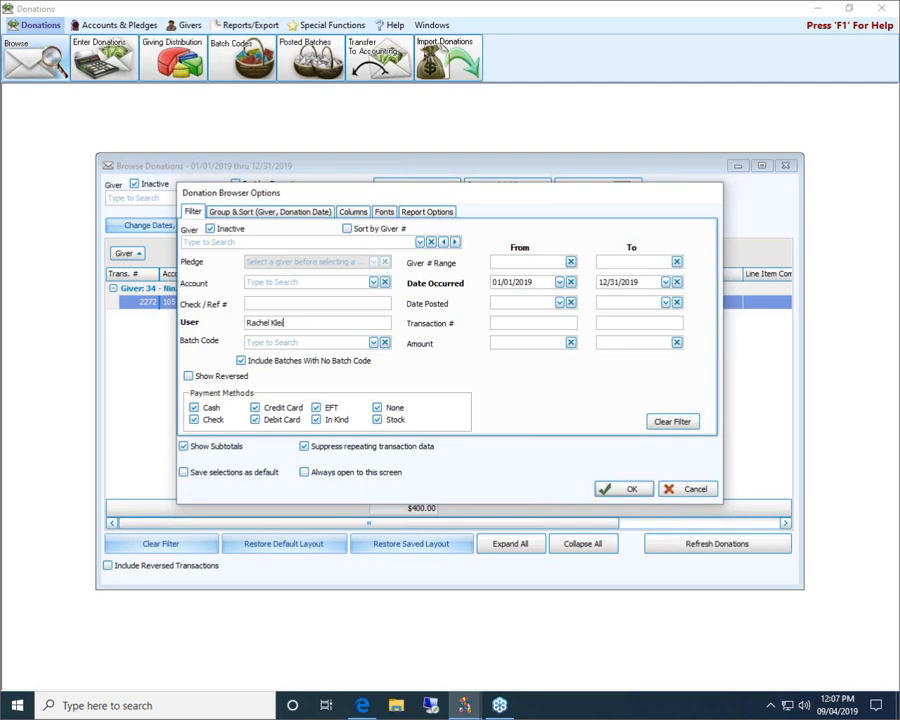
{"action": "left_click", "coordinate": [373, 342]}
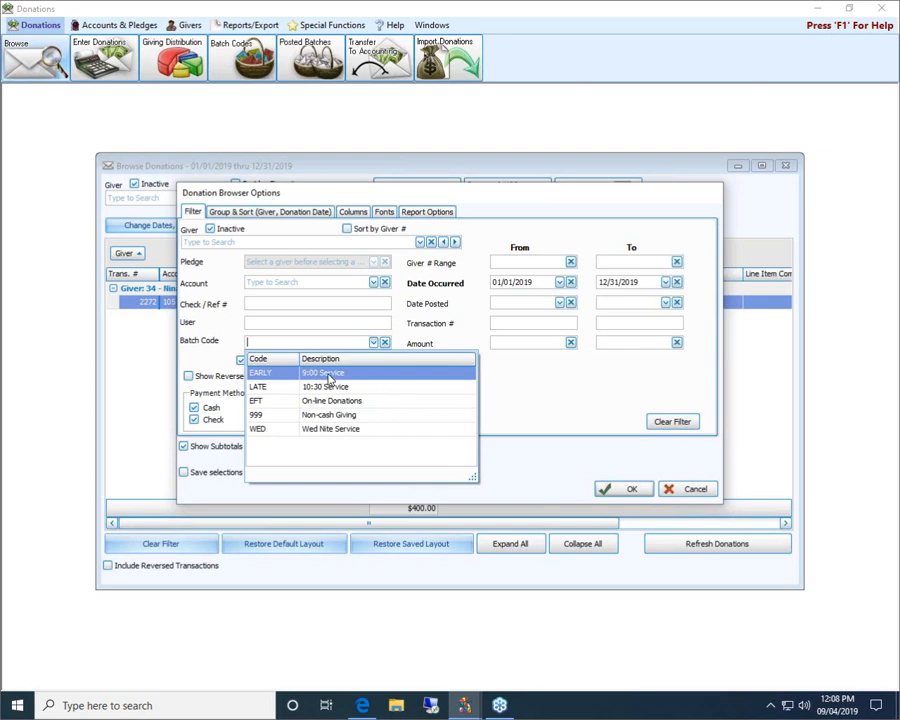
Choose LATE - 10:30 Service as the batch code, then clear it
{"action": "left_click", "coordinate": [377, 389]}
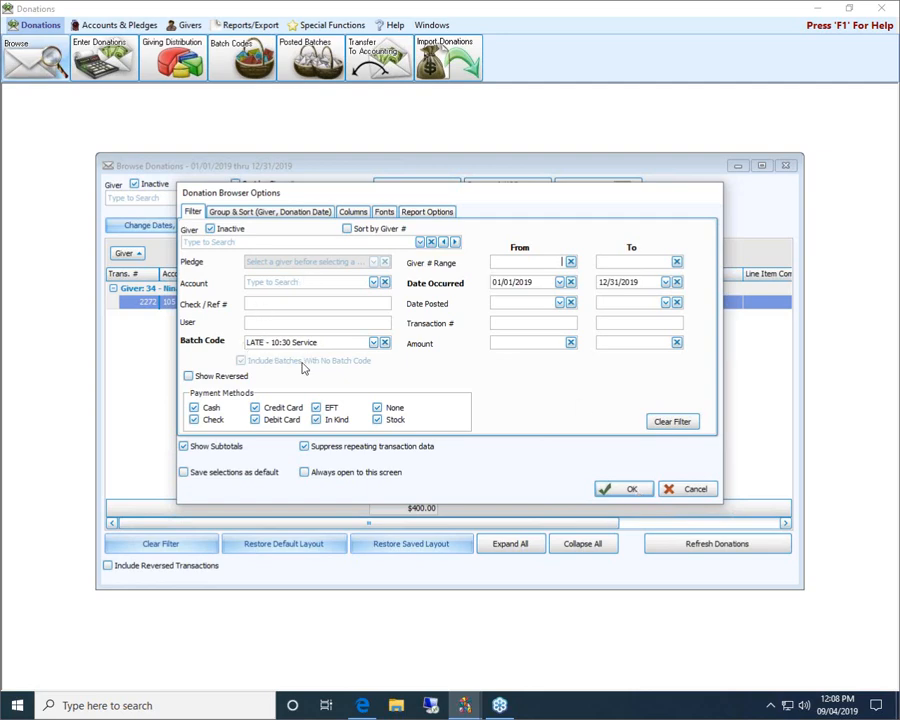
{"action": "left_click", "coordinate": [385, 342]}
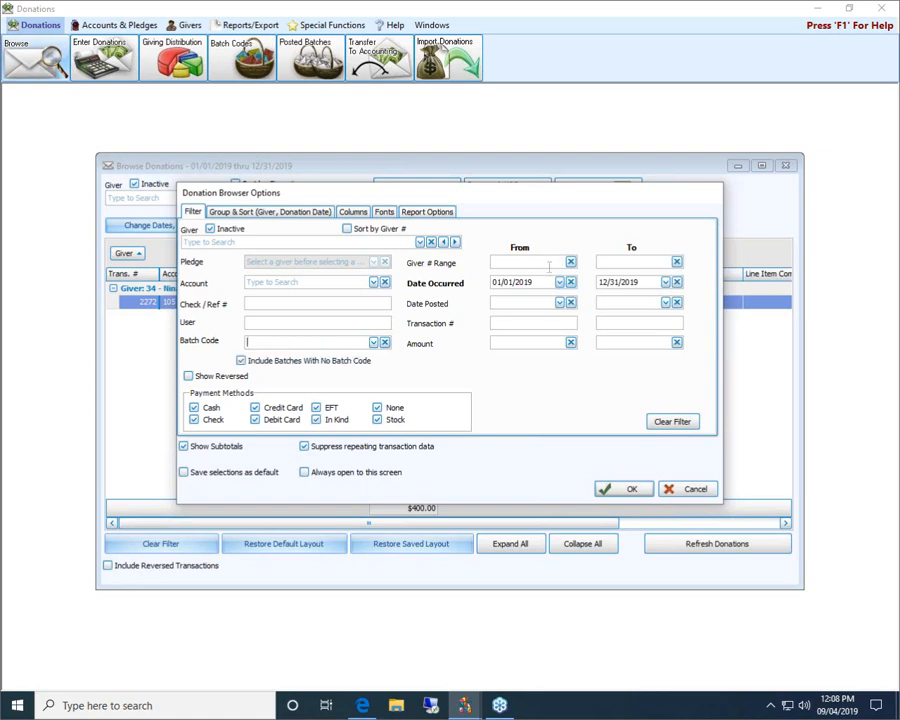
Apply a Giver # range of 1 to 50, then reopen and cancel the filter options
{"action": "left_click", "coordinate": [550, 263]}
{"action": "type", "text": "1"}
{"action": "left_click", "coordinate": [629, 262]}
{"action": "type", "text": "50"}
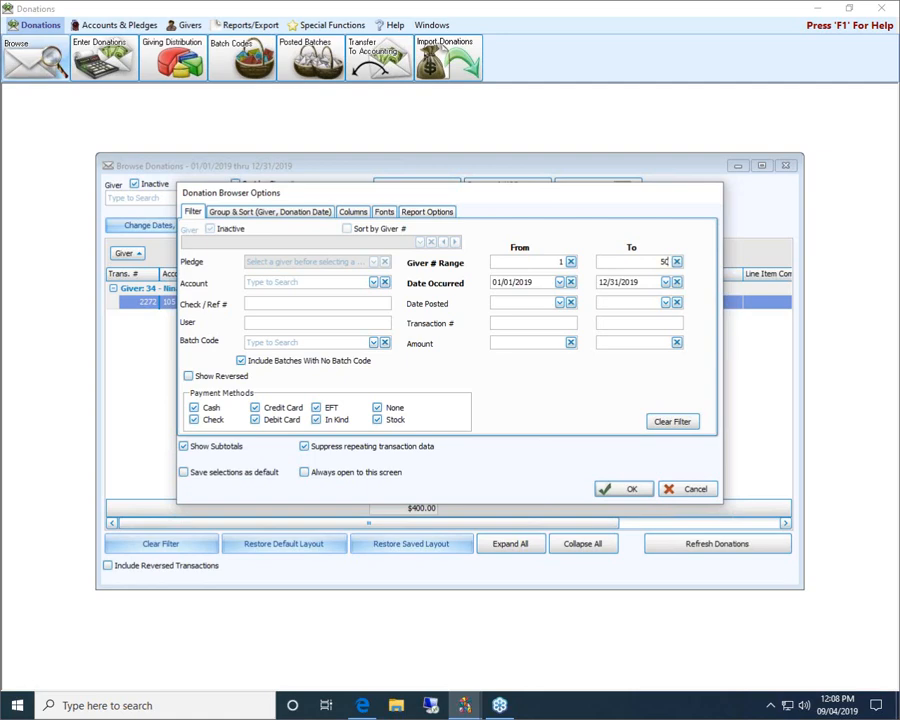
{"action": "left_click", "coordinate": [627, 489]}
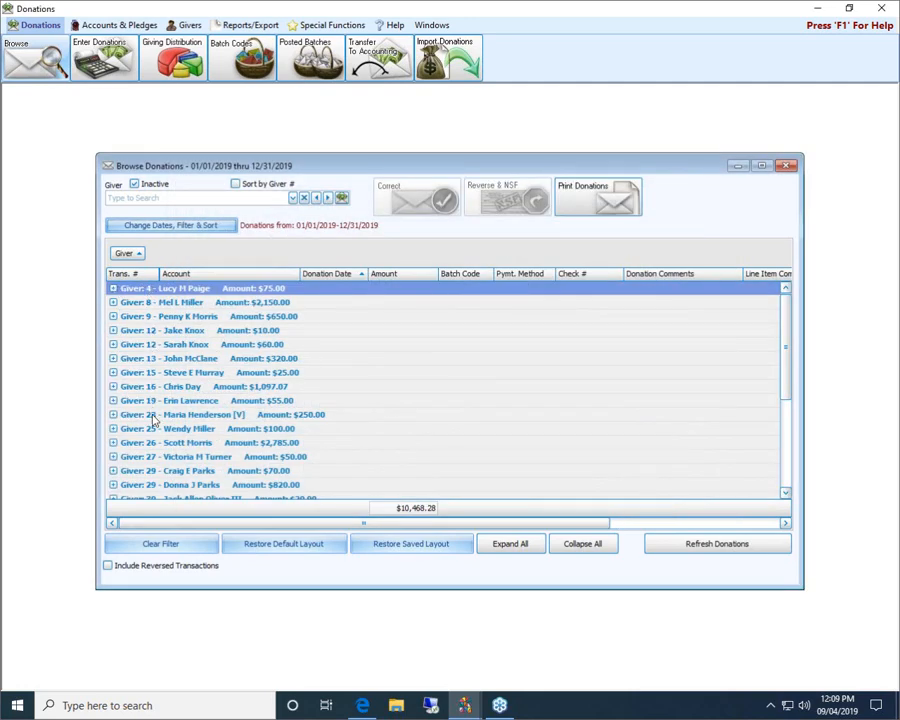
{"action": "left_click_drag", "start_coordinate": [789, 331], "coordinate": [784, 295]}
{"action": "left_click", "coordinate": [145, 225]}
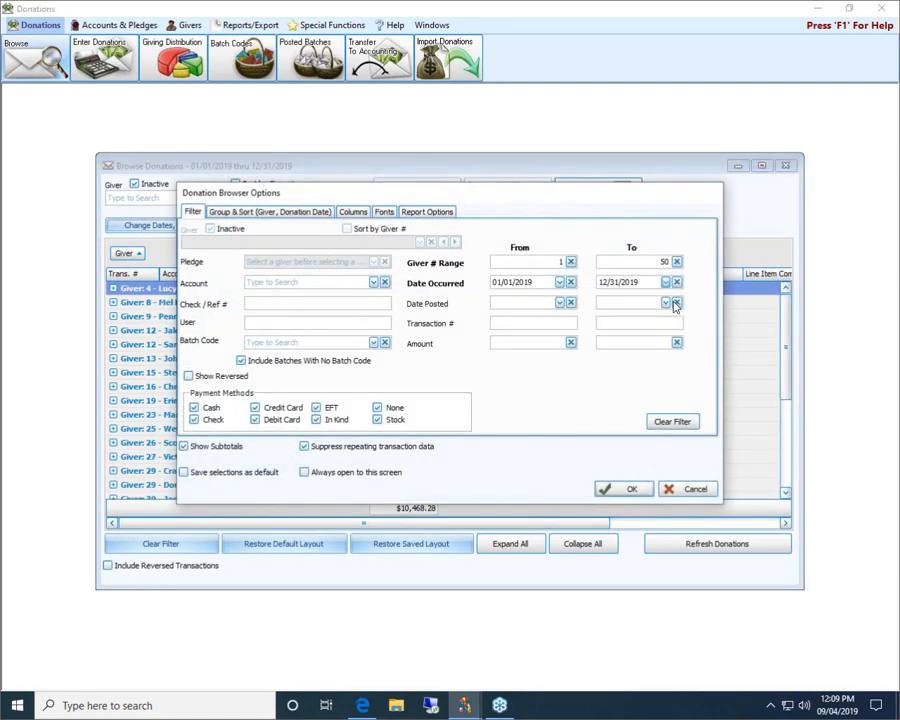
{"action": "left_click", "coordinate": [689, 490]}
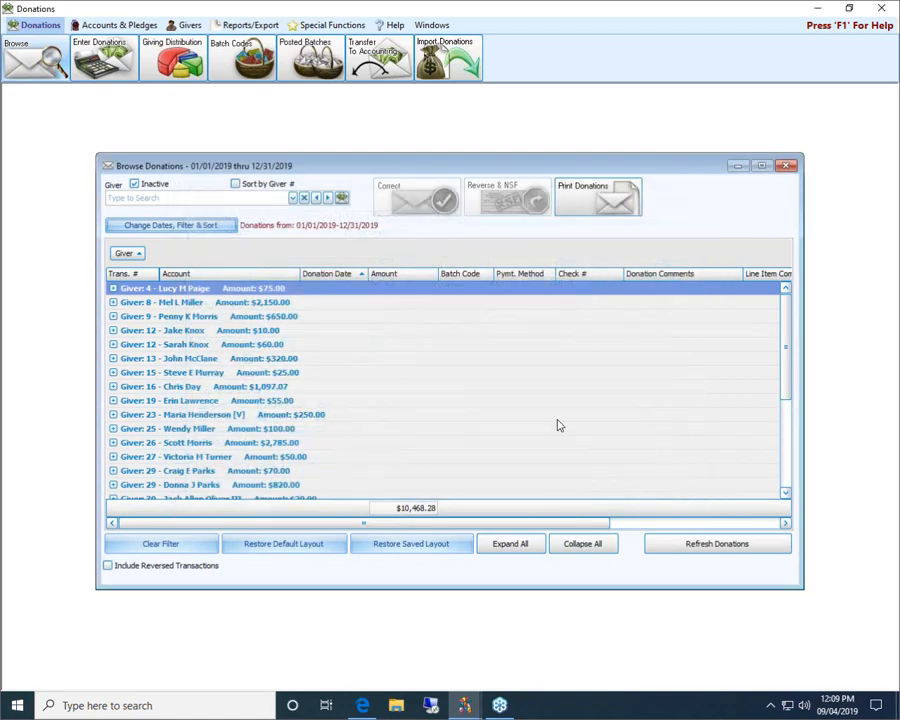
Reopen the date, filter and sort options and close them without changing anything
{"action": "left_click", "coordinate": [184, 224]}
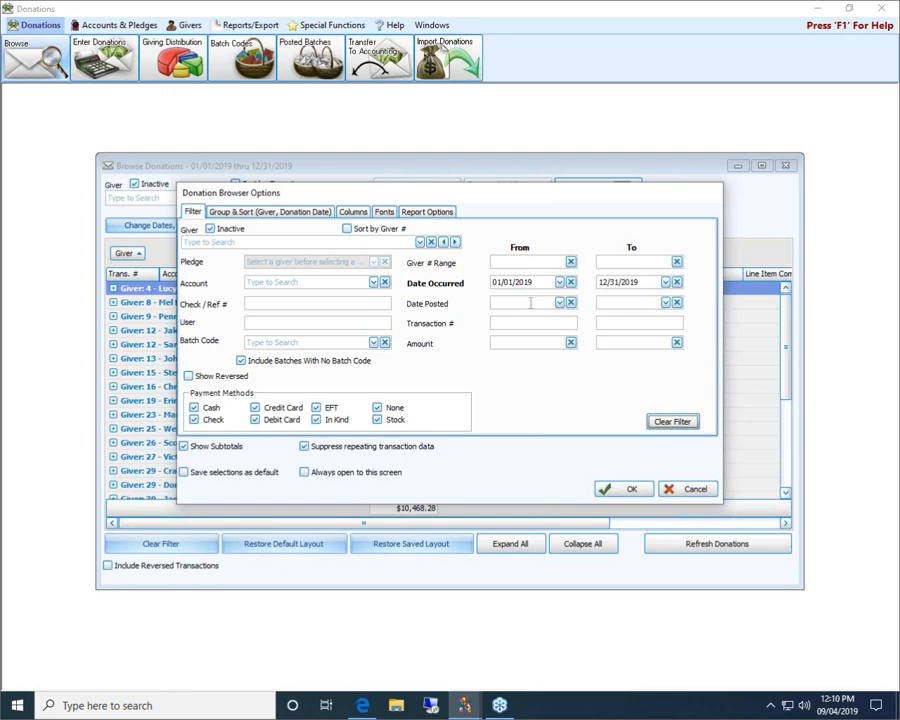
{"action": "left_click", "coordinate": [523, 324]}
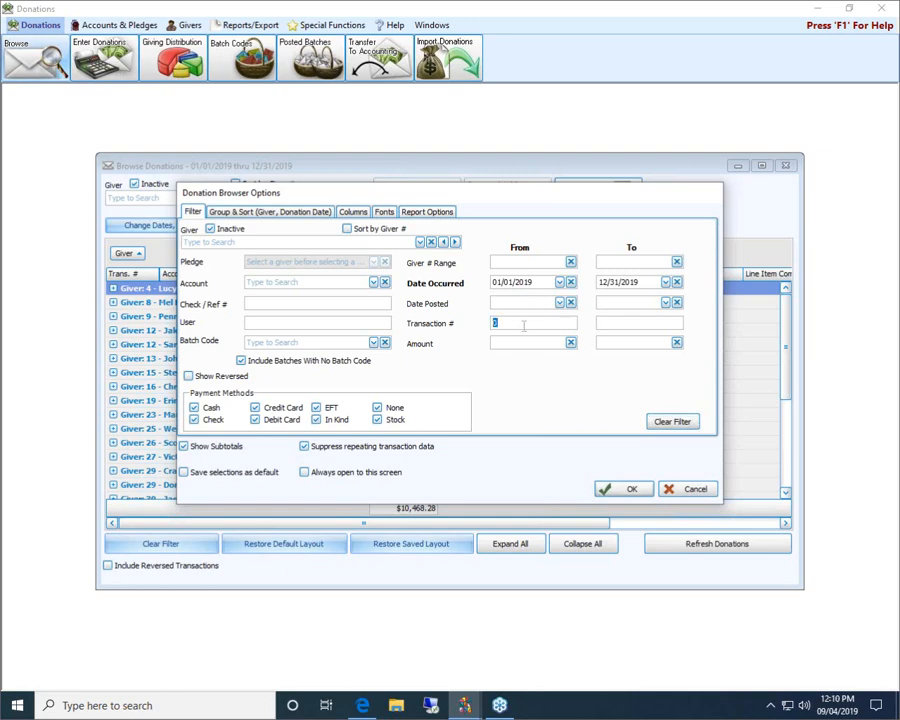
{"action": "left_click", "coordinate": [688, 488]}
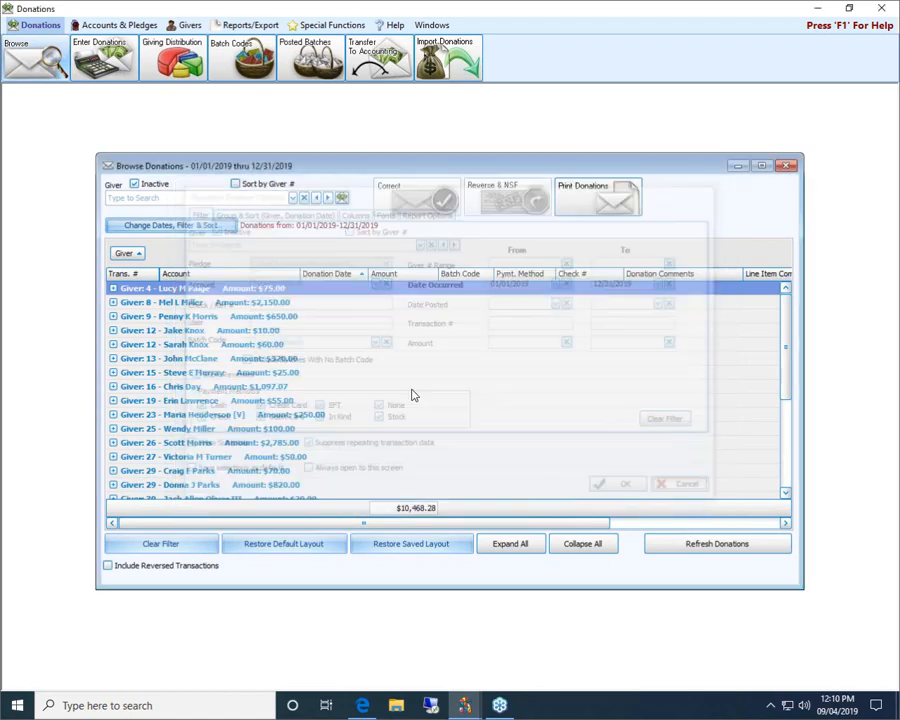
Expand Giver 4 and Giver 34 to review their check, cash and credit-card gifts
{"action": "left_click", "coordinate": [113, 288]}
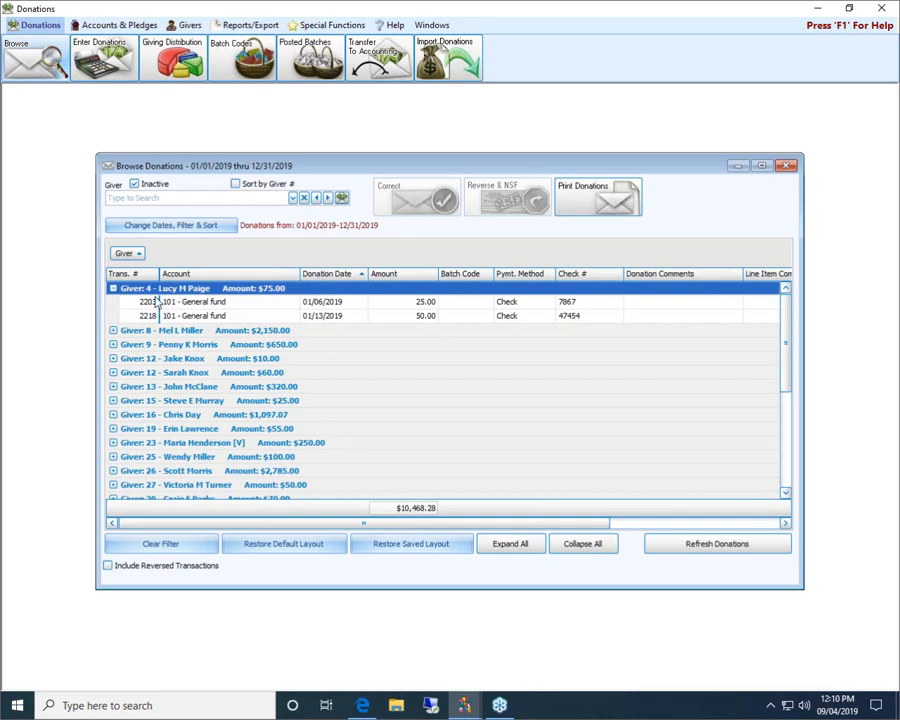
{"action": "scroll", "coordinate": [156, 454], "scroll_direction": "down", "scroll_amount": 3}
{"action": "left_click", "coordinate": [114, 428]}
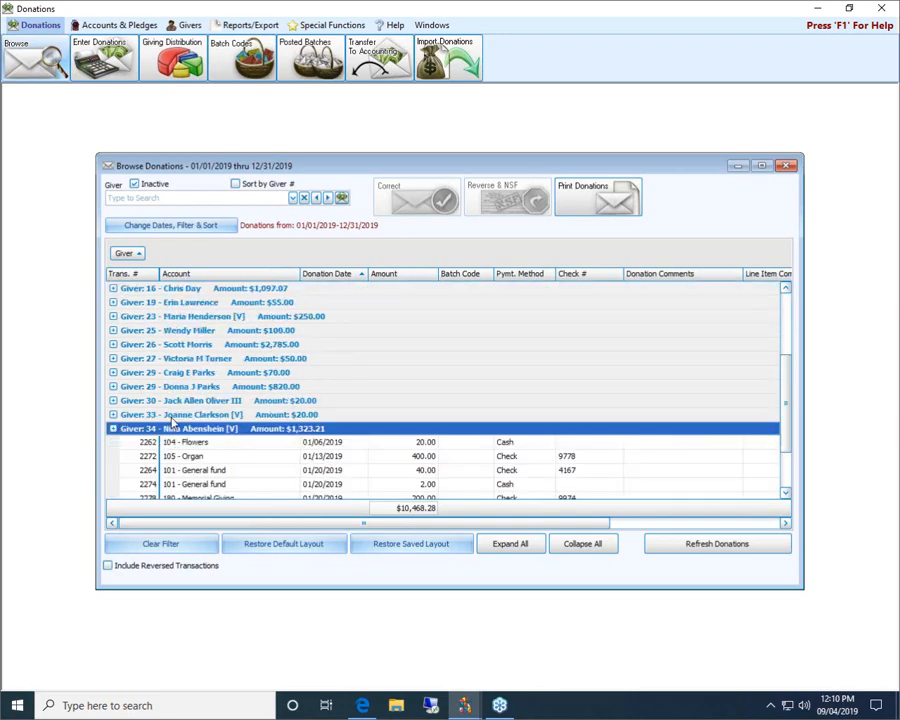
{"action": "scroll", "coordinate": [150, 380], "scroll_direction": "down", "scroll_amount": 4}
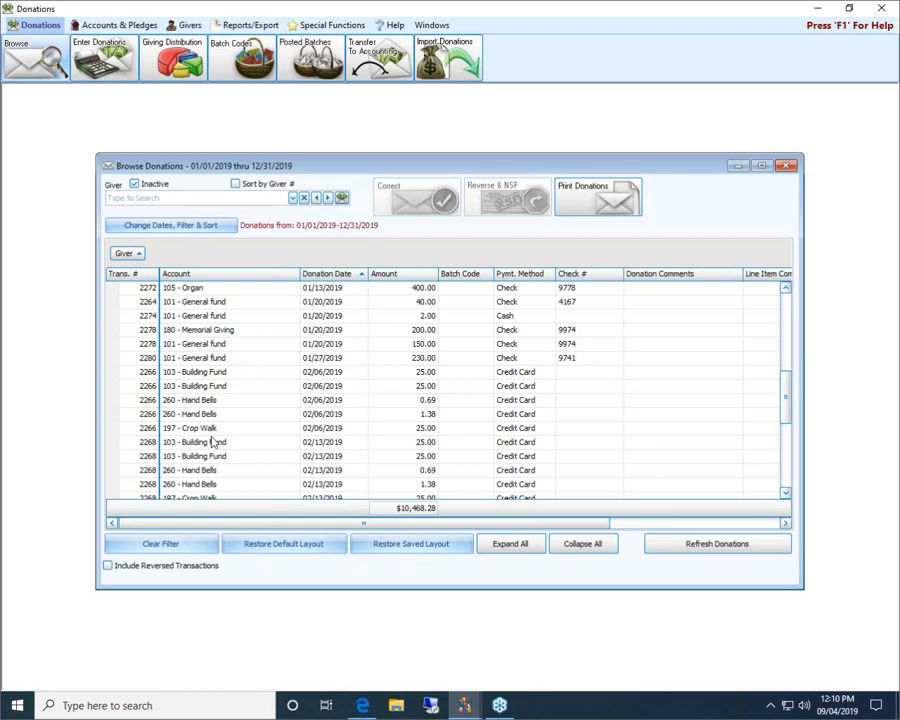
{"action": "scroll", "coordinate": [212, 442], "scroll_direction": "up", "scroll_amount": 2}
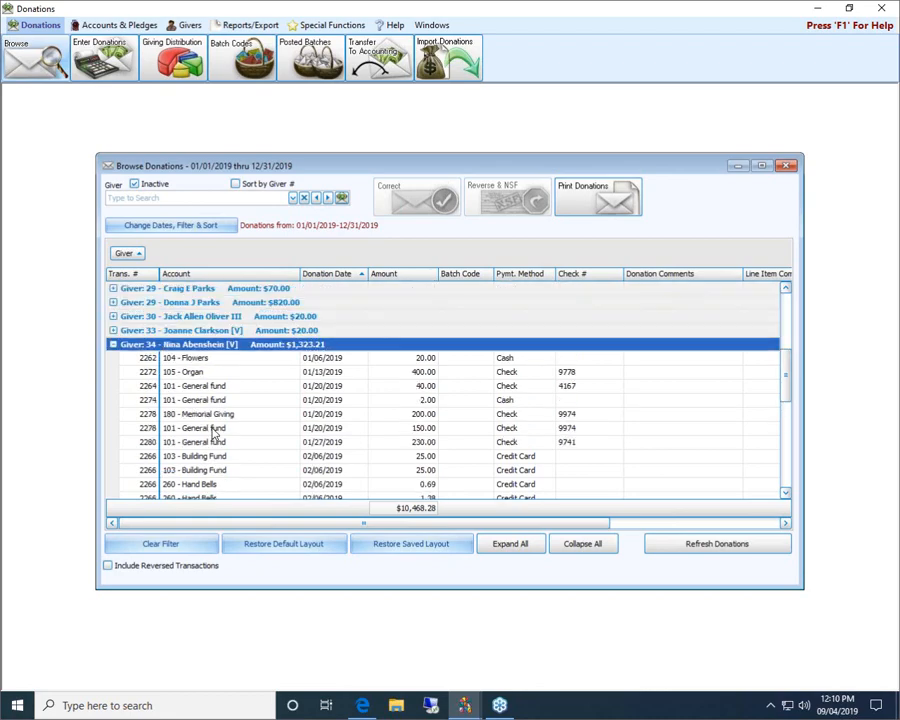
Filter to transaction 2264 with no giver range, view Giver 34's $40.00 check, then clear the filter
{"action": "left_click", "coordinate": [148, 226]}
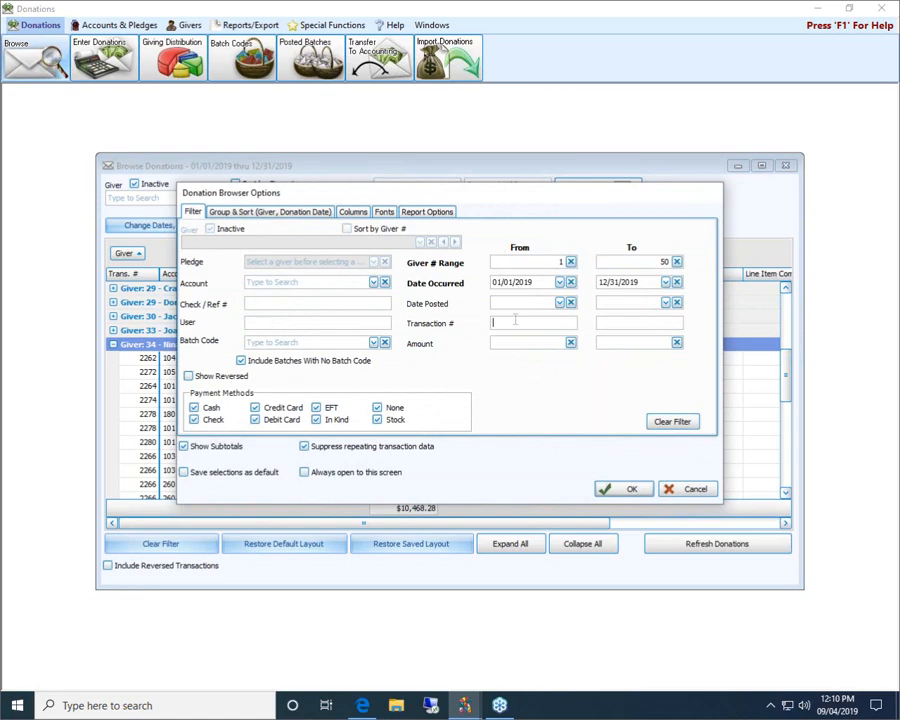
{"action": "type", "text": "2264"}
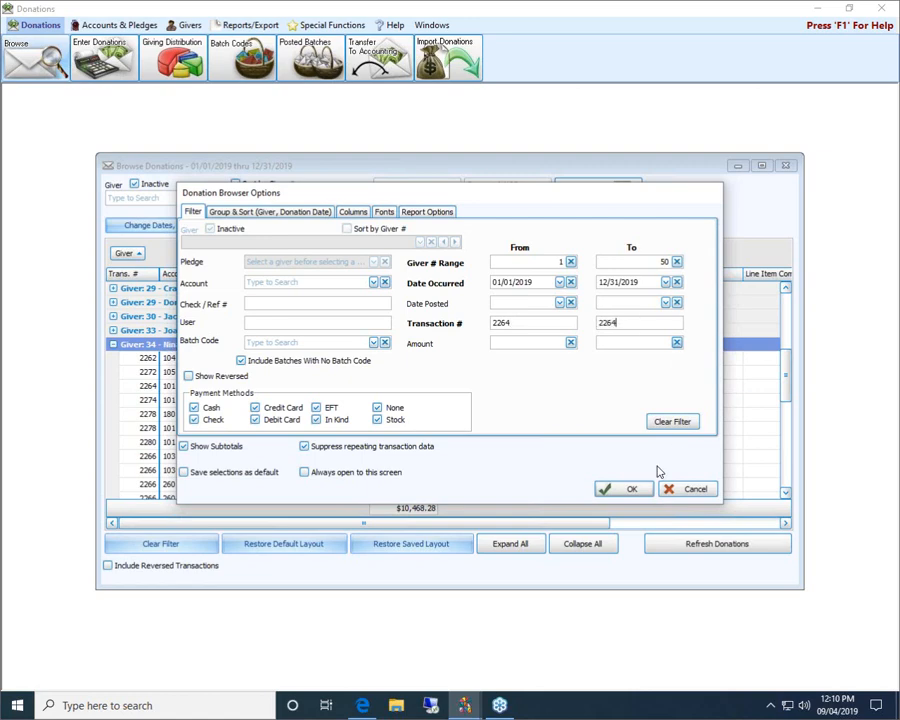
{"action": "left_click", "coordinate": [676, 262]}
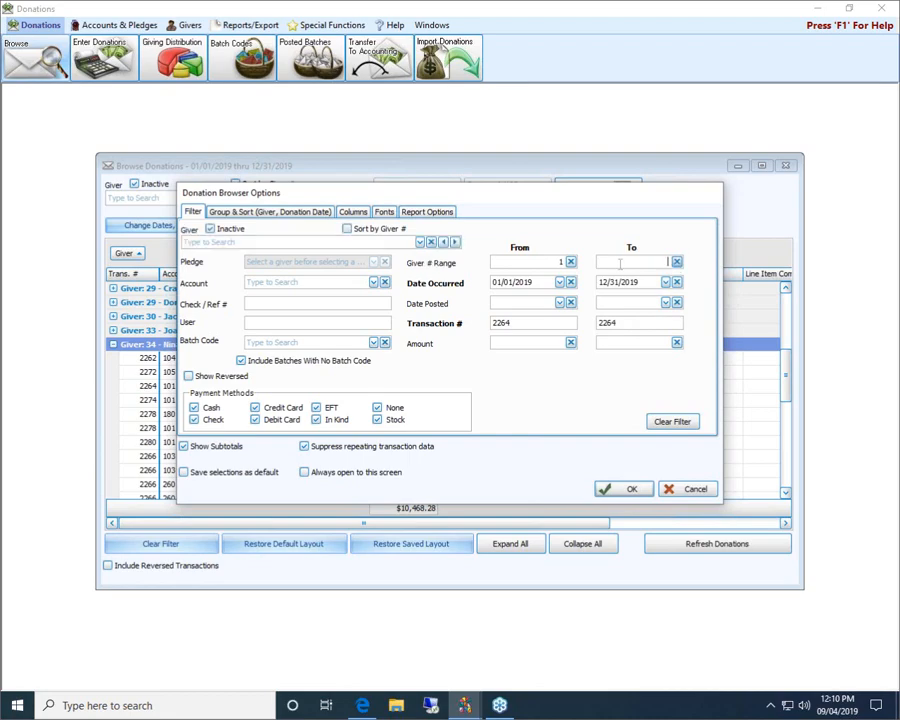
{"action": "left_click", "coordinate": [628, 490]}
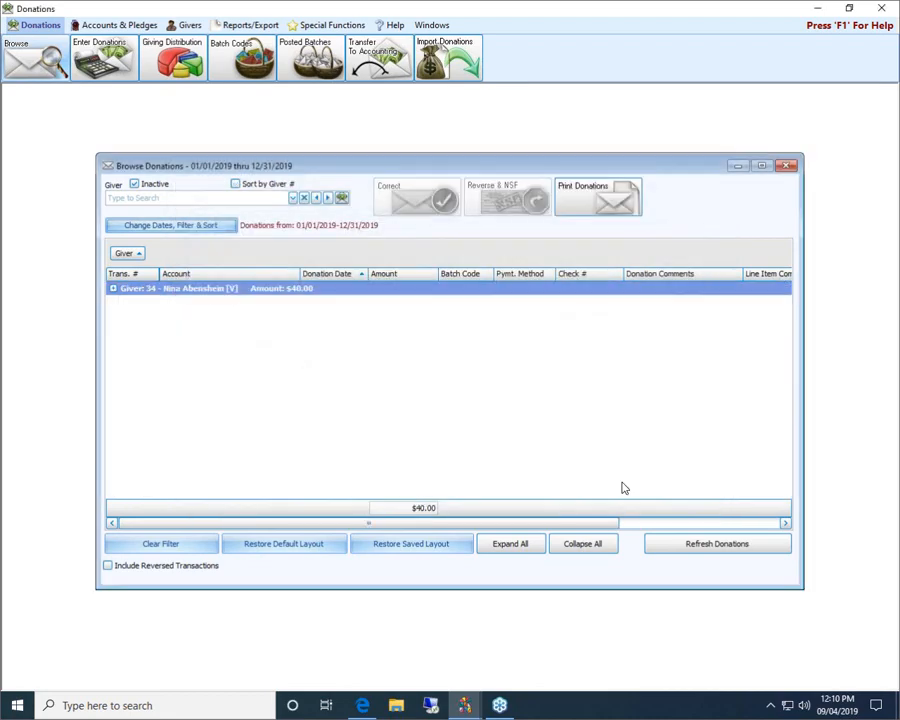
{"action": "left_click", "coordinate": [112, 288]}
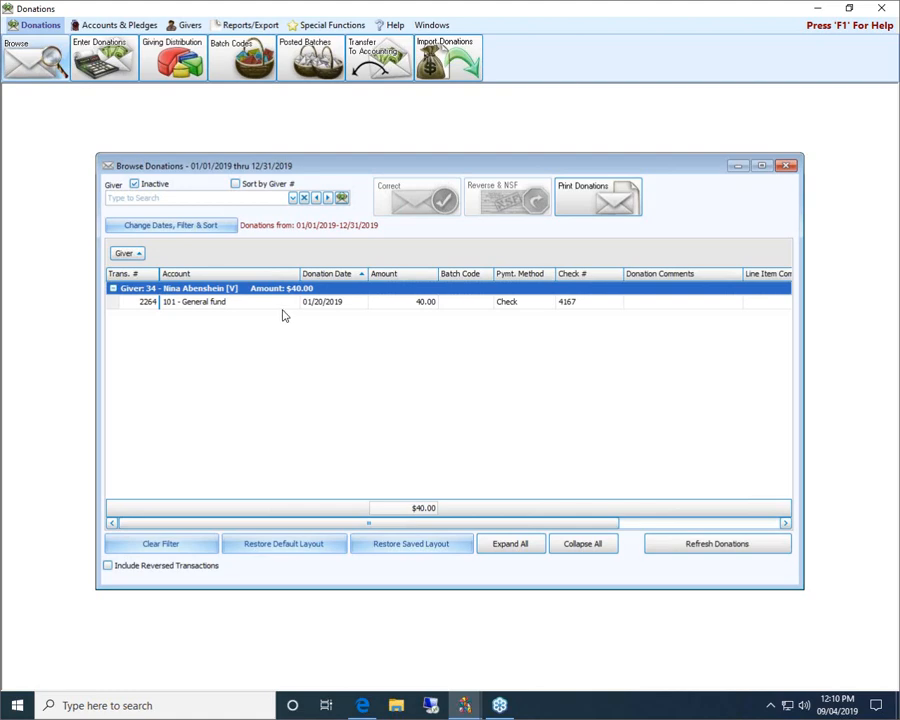
{"action": "left_click", "coordinate": [199, 541]}
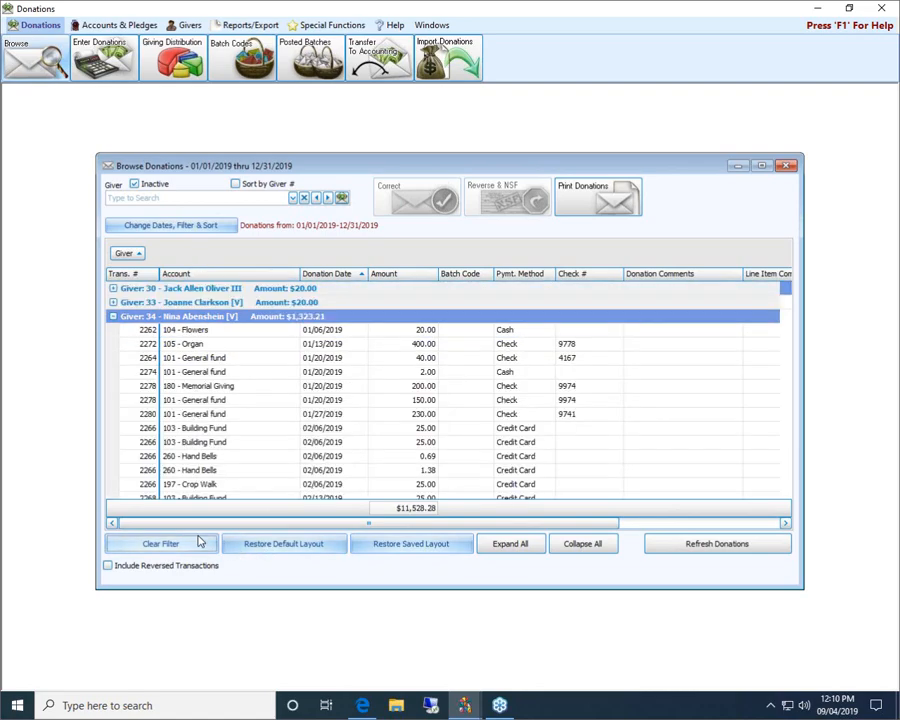
Filter donations to amounts 500.00–1,000.00 and expand matching Givers 26, 29 and 75
{"action": "left_click", "coordinate": [207, 227]}
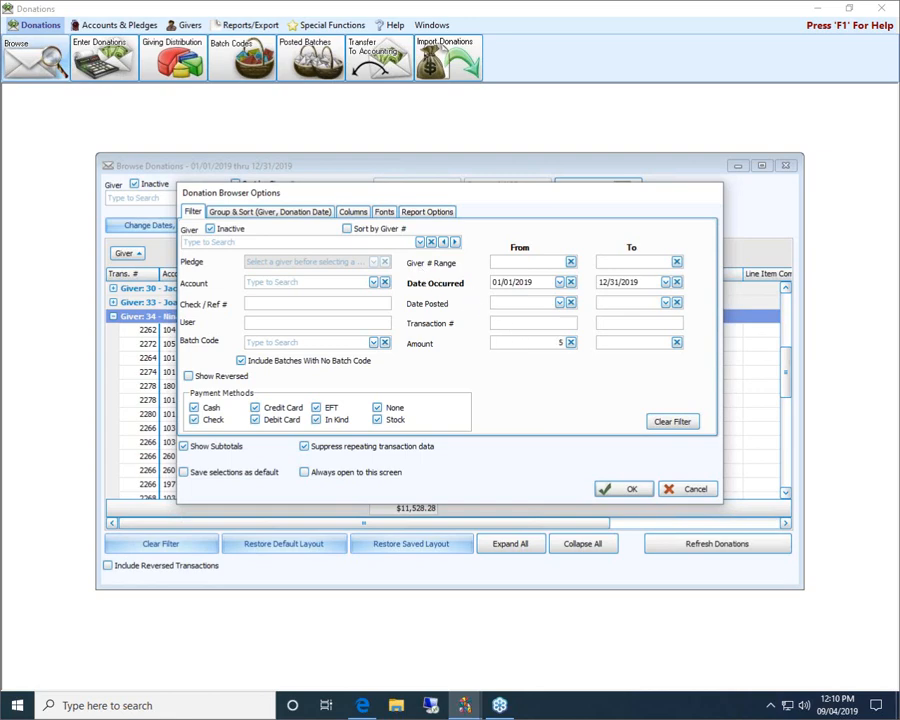
{"action": "type", "text": "1000"}
{"action": "left_click", "coordinate": [626, 489]}
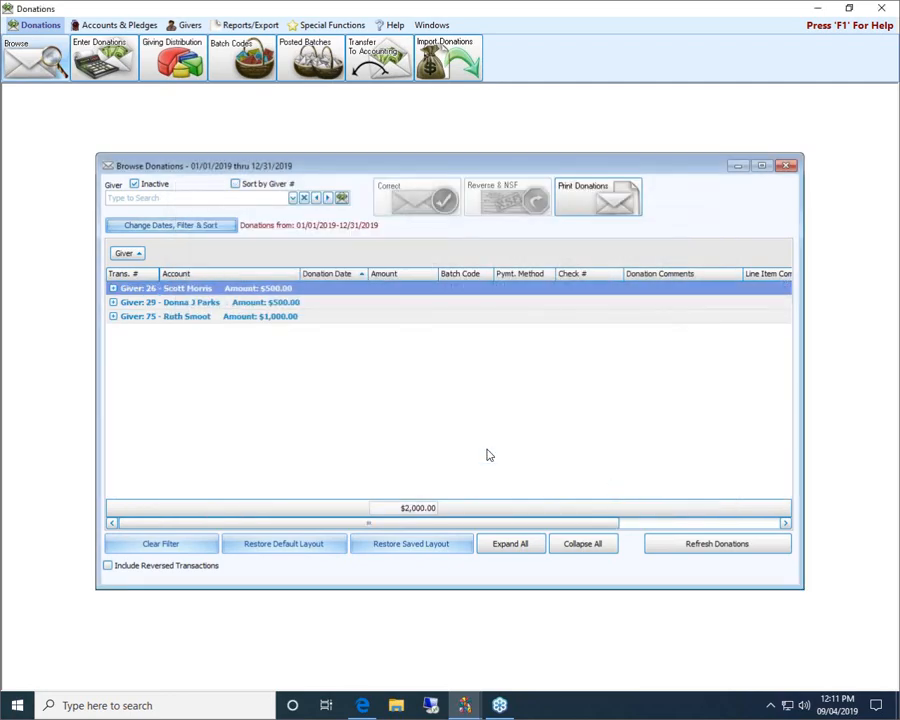
{"action": "left_click", "coordinate": [113, 288]}
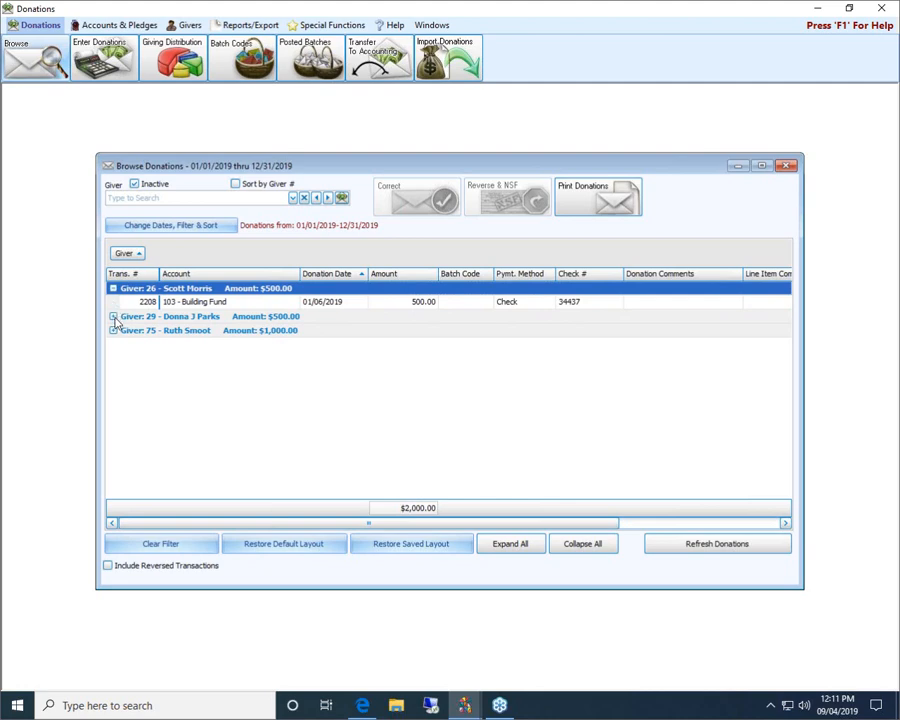
{"action": "left_click", "coordinate": [113, 316]}
{"action": "left_click", "coordinate": [113, 344]}
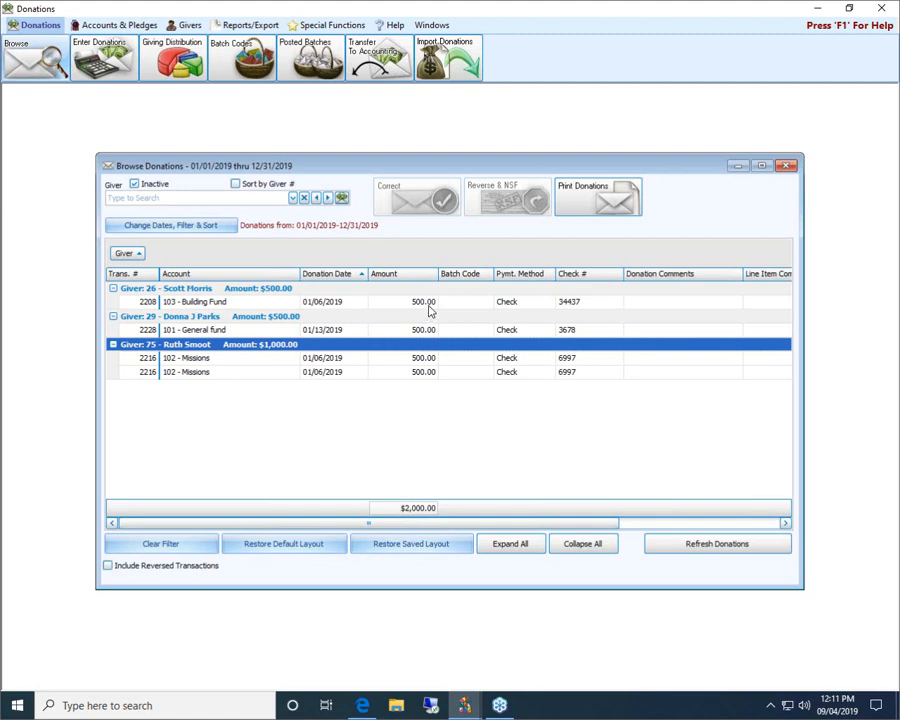
{"action": "left_click", "coordinate": [226, 225]}
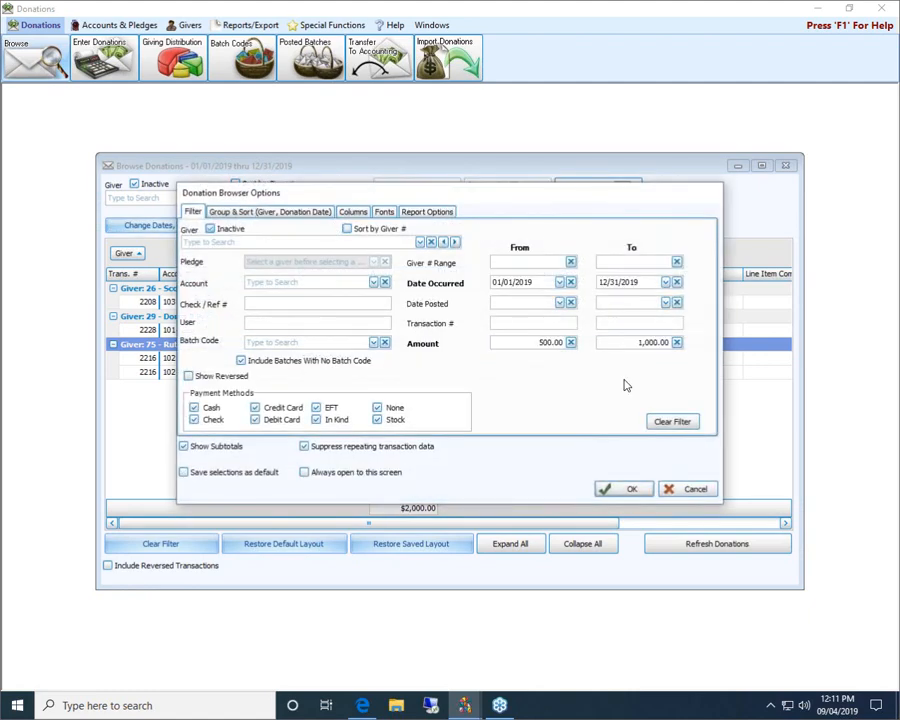
Clear the amount filter, keep all payment methods included, and turn on Show Reversed
{"action": "left_click", "coordinate": [676, 425]}
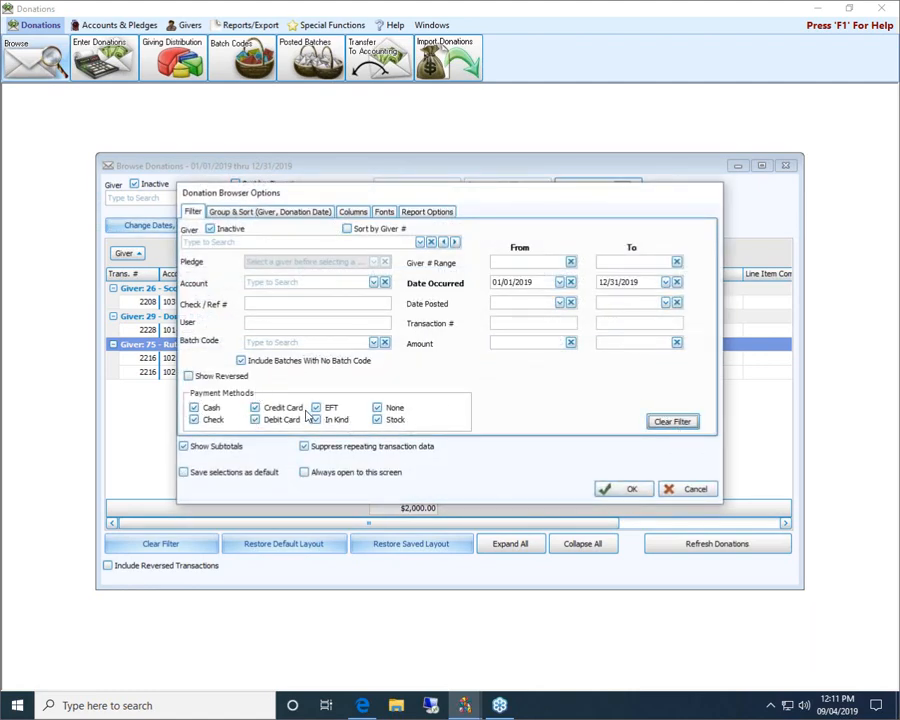
{"action": "left_click", "coordinate": [205, 421]}
{"action": "left_click", "coordinate": [205, 408]}
{"action": "left_click", "coordinate": [320, 408]}
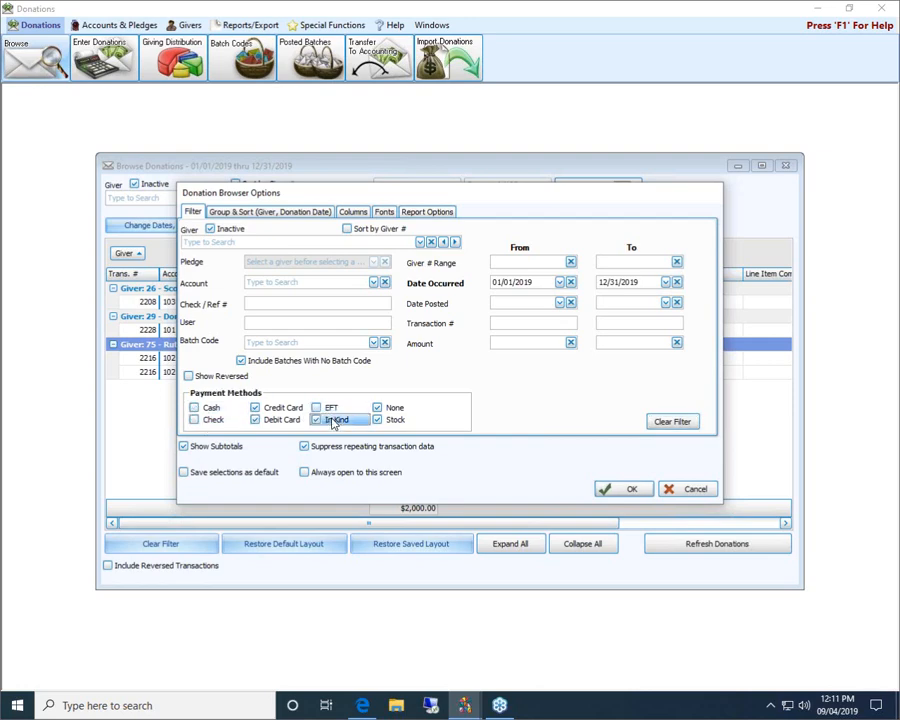
{"action": "left_click", "coordinate": [335, 423]}
{"action": "left_click", "coordinate": [392, 421]}
{"action": "left_click", "coordinate": [391, 410]}
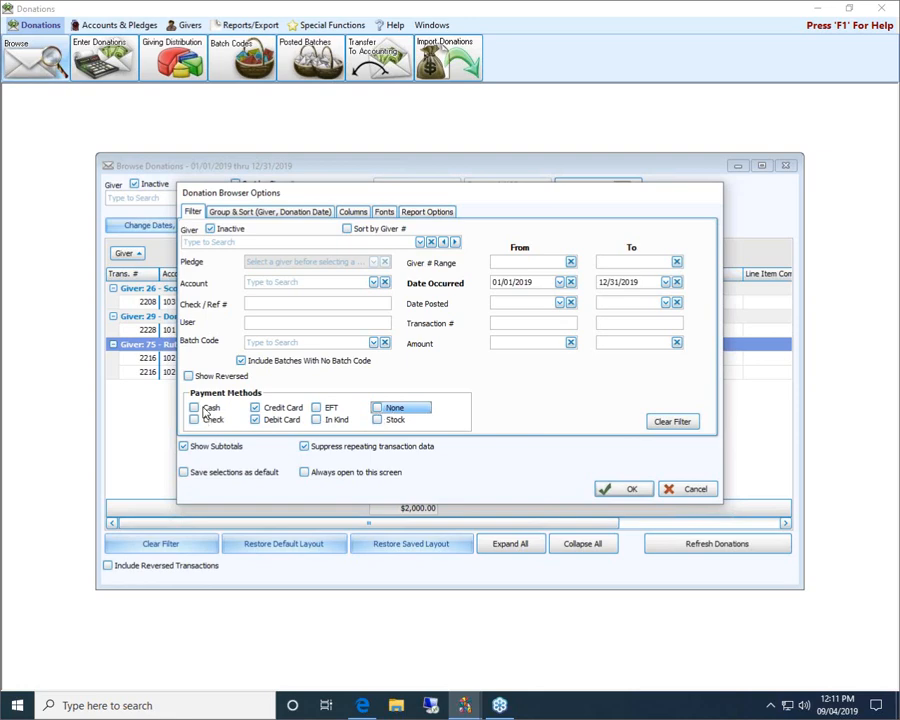
{"action": "left_click", "coordinate": [672, 421]}
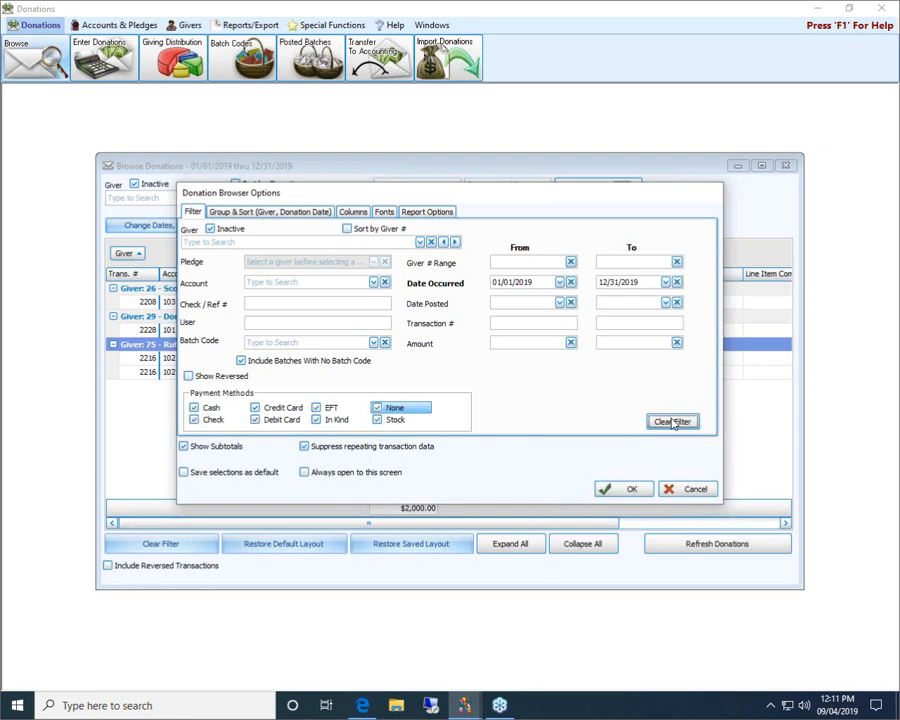
{"action": "left_click", "coordinate": [189, 378]}
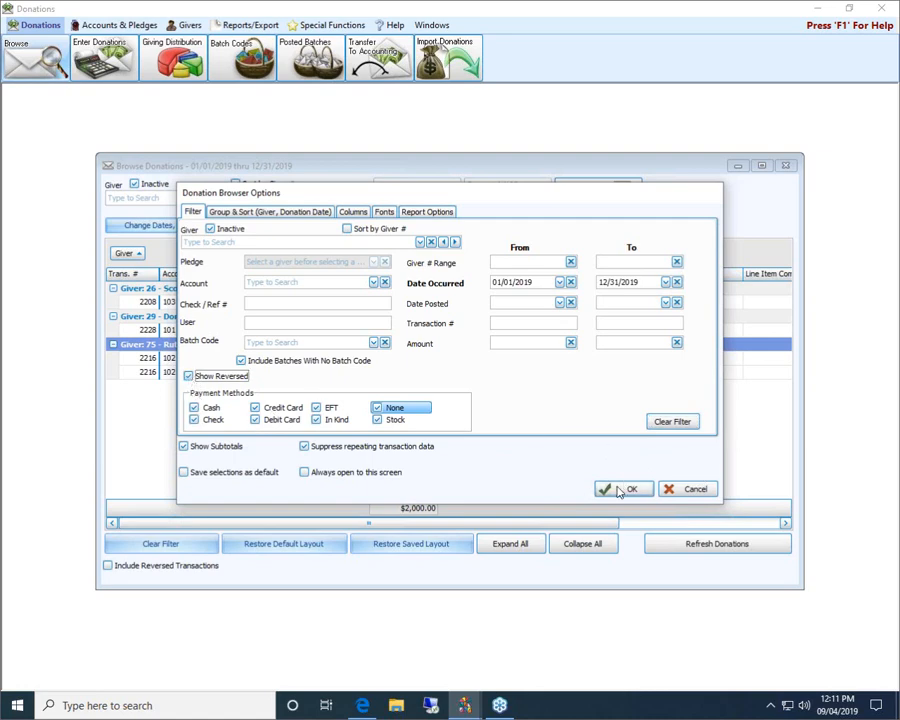
{"action": "left_click", "coordinate": [626, 487]}
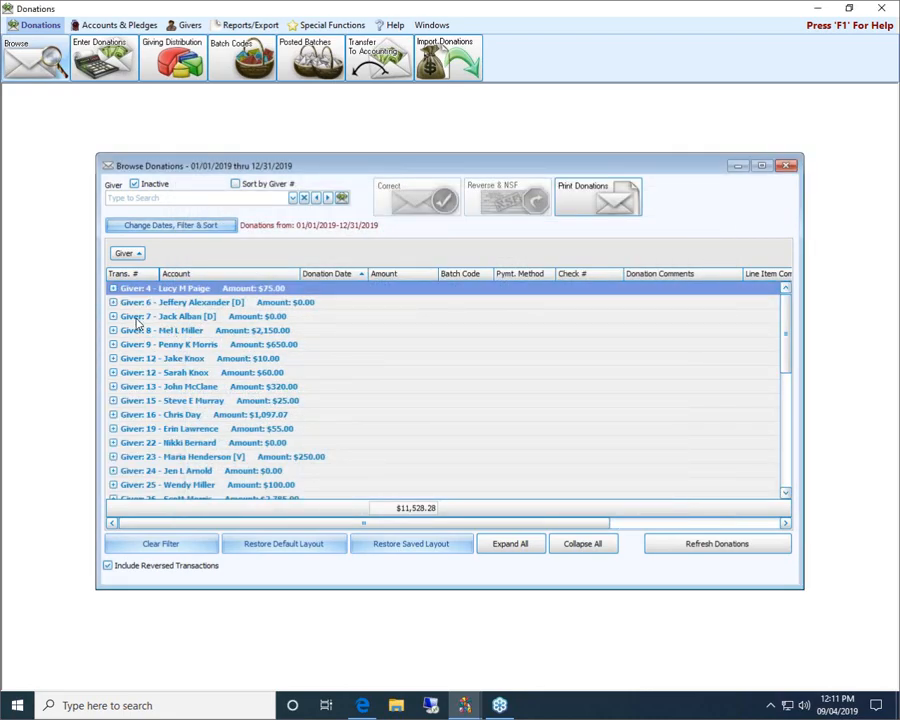
Expand Givers 4, 6, 7 and 8, reviewing Giver 6's red negative reversed entries
{"action": "left_click", "coordinate": [113, 288]}
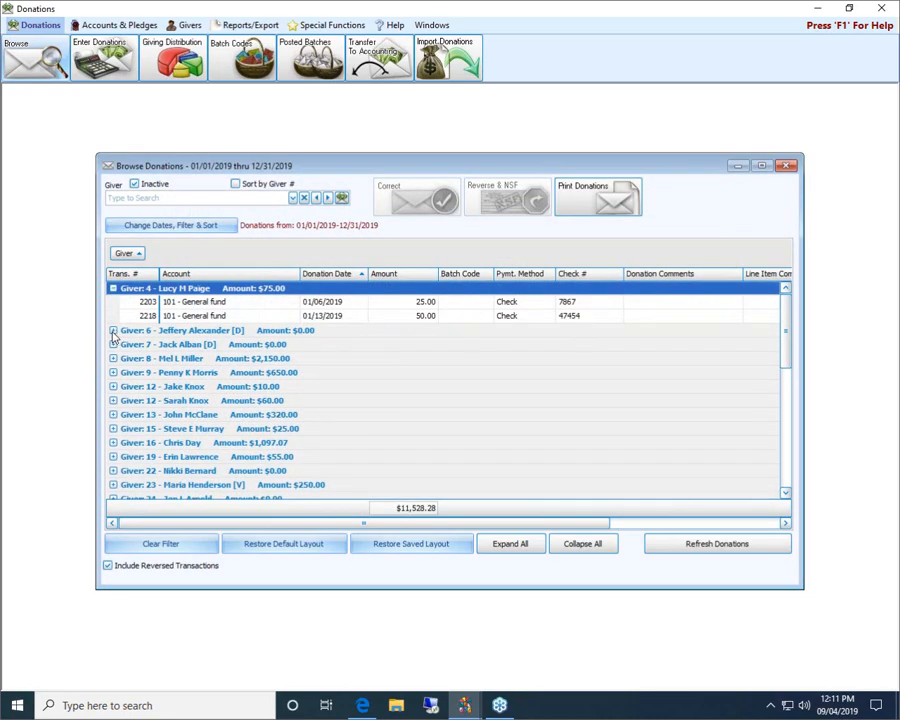
{"action": "left_click", "coordinate": [113, 330]}
{"action": "scroll", "coordinate": [230, 365], "scroll_direction": "down", "scroll_amount": 3}
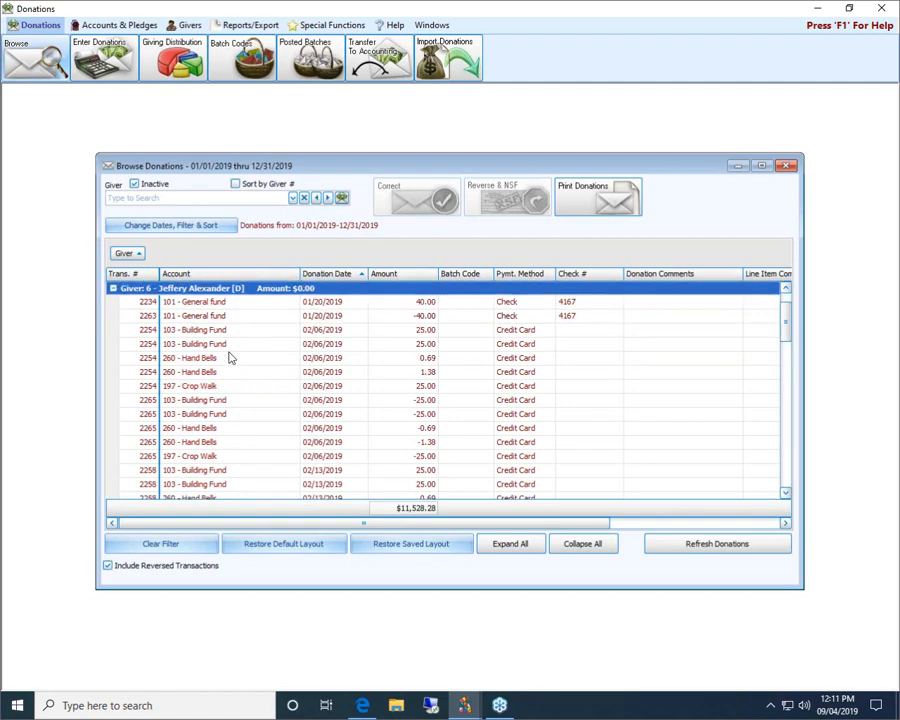
{"action": "scroll", "coordinate": [228, 362], "scroll_direction": "up", "scroll_amount": 2}
{"action": "scroll", "coordinate": [240, 362], "scroll_direction": "down", "scroll_amount": 8}
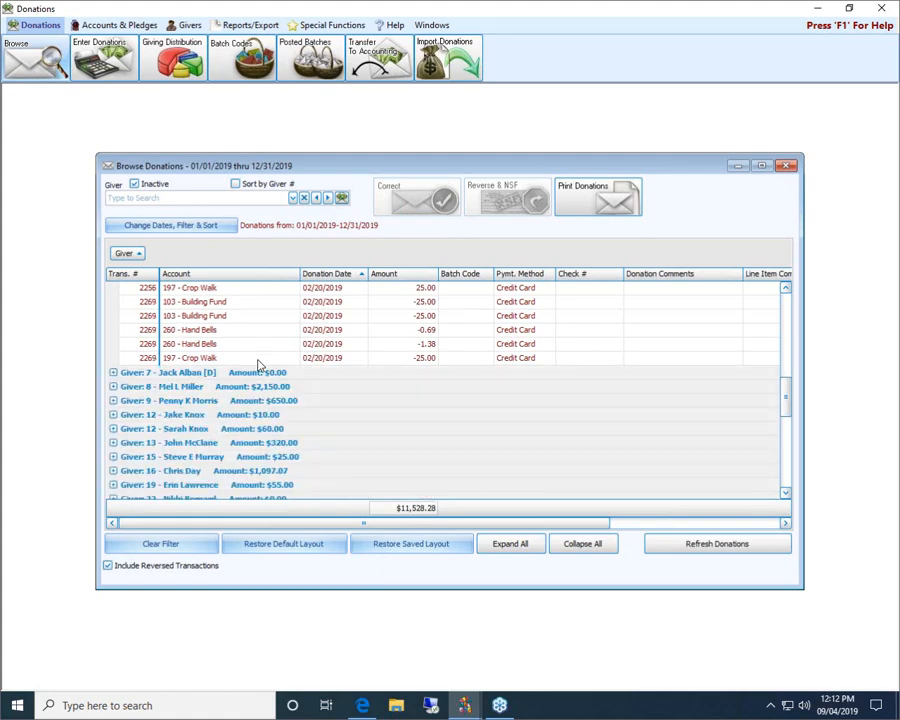
{"action": "left_click", "coordinate": [113, 372]}
{"action": "left_click", "coordinate": [113, 415]}
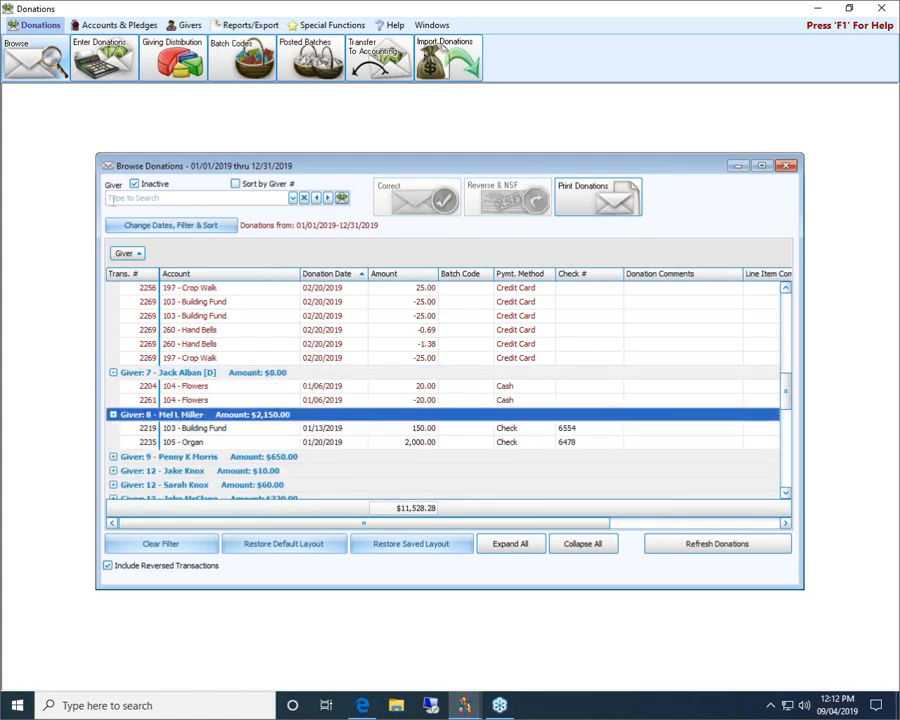
{"action": "left_click", "coordinate": [142, 226]}
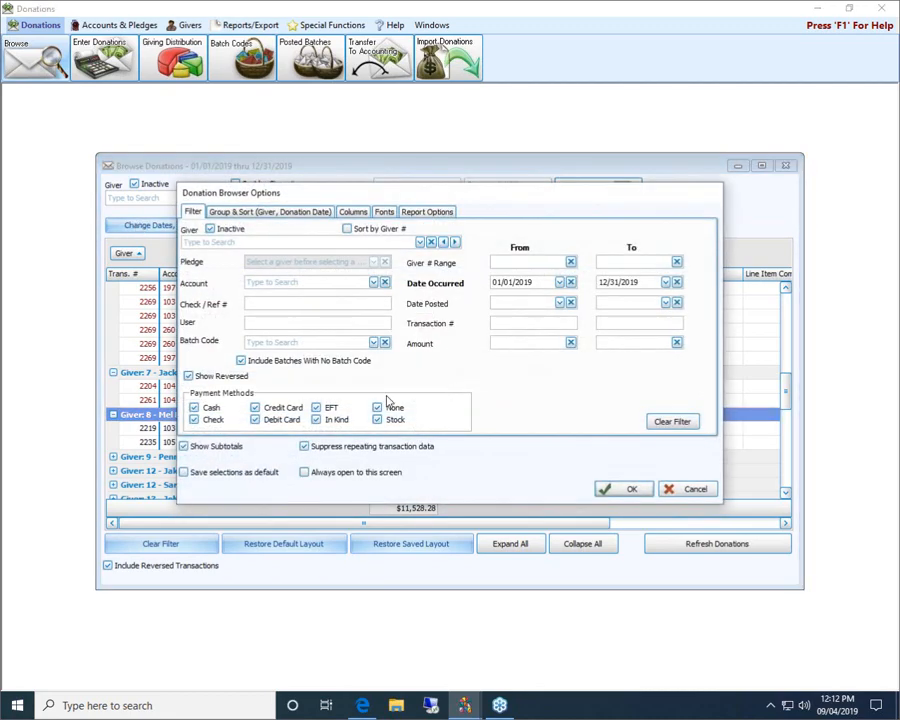
Reset the filter to defaults and generate the 16-page Donations Browser Report preview
{"action": "left_click", "coordinate": [674, 421]}
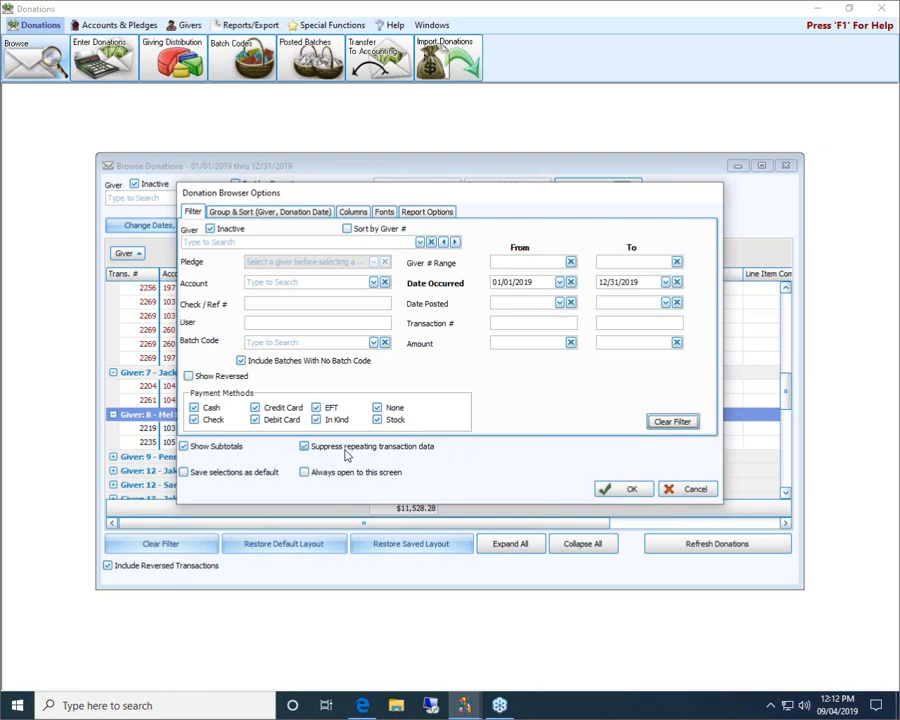
{"action": "left_click", "coordinate": [637, 489]}
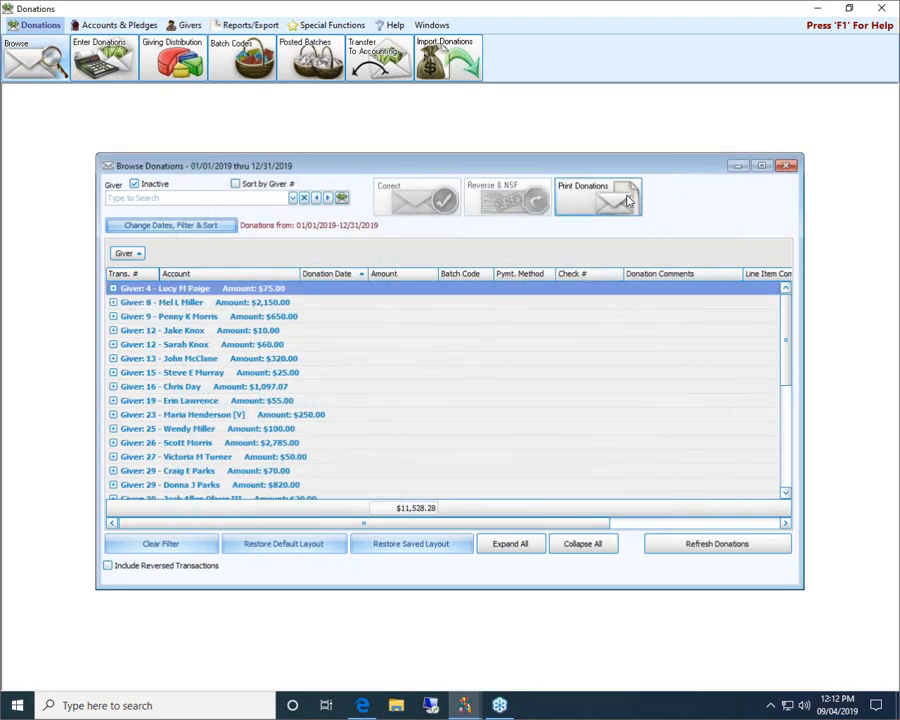
{"action": "left_click", "coordinate": [627, 201]}
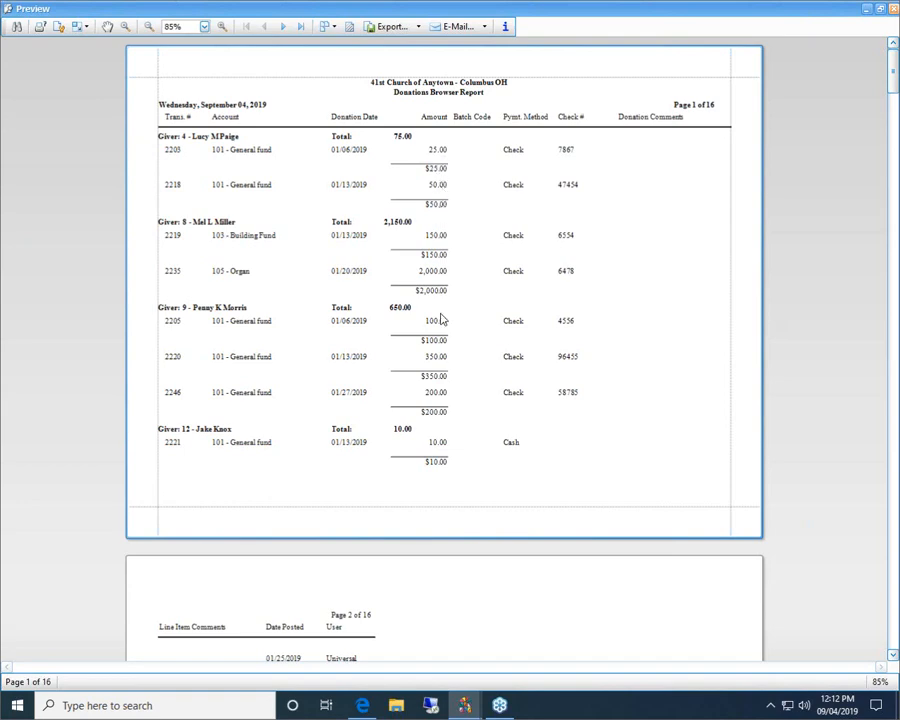
{"action": "scroll", "coordinate": [442, 319], "scroll_direction": "down", "scroll_amount": 15}
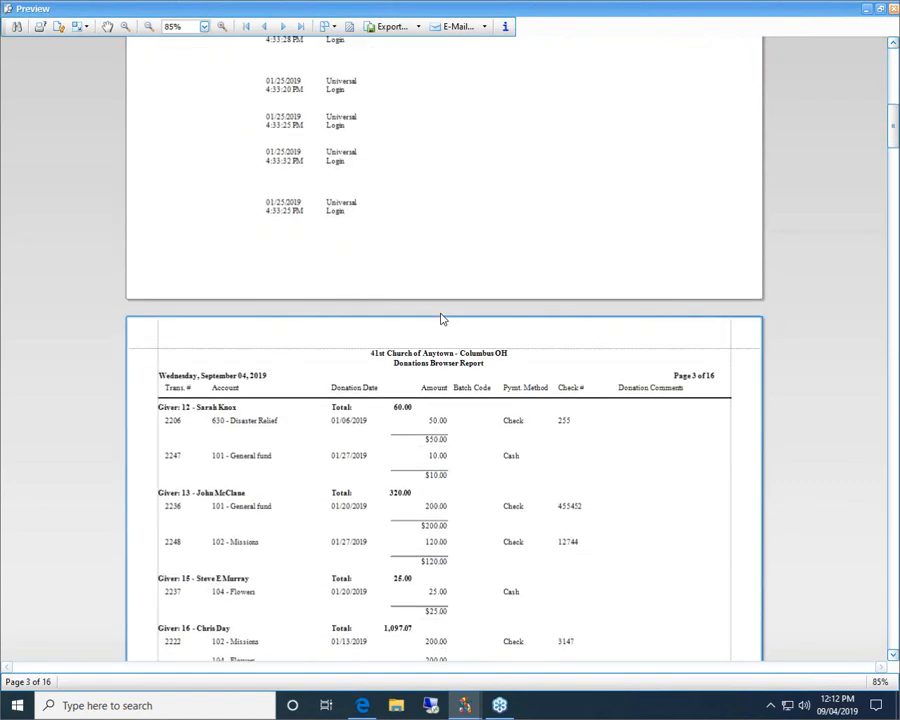
{"action": "scroll", "coordinate": [438, 312], "scroll_direction": "down", "scroll_amount": 1}
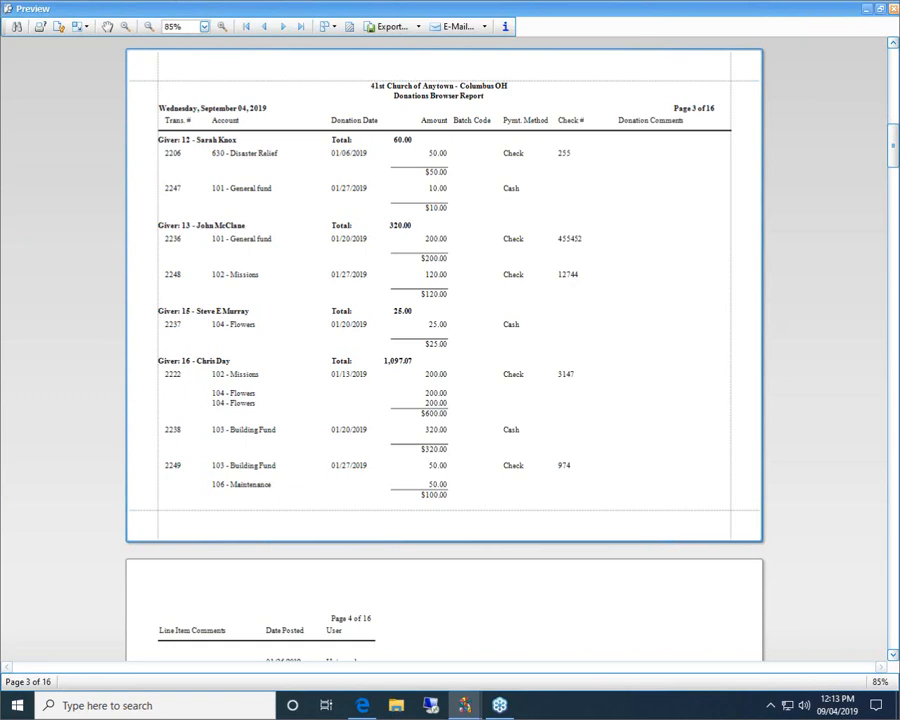
{"action": "left_click", "coordinate": [882, 9]}
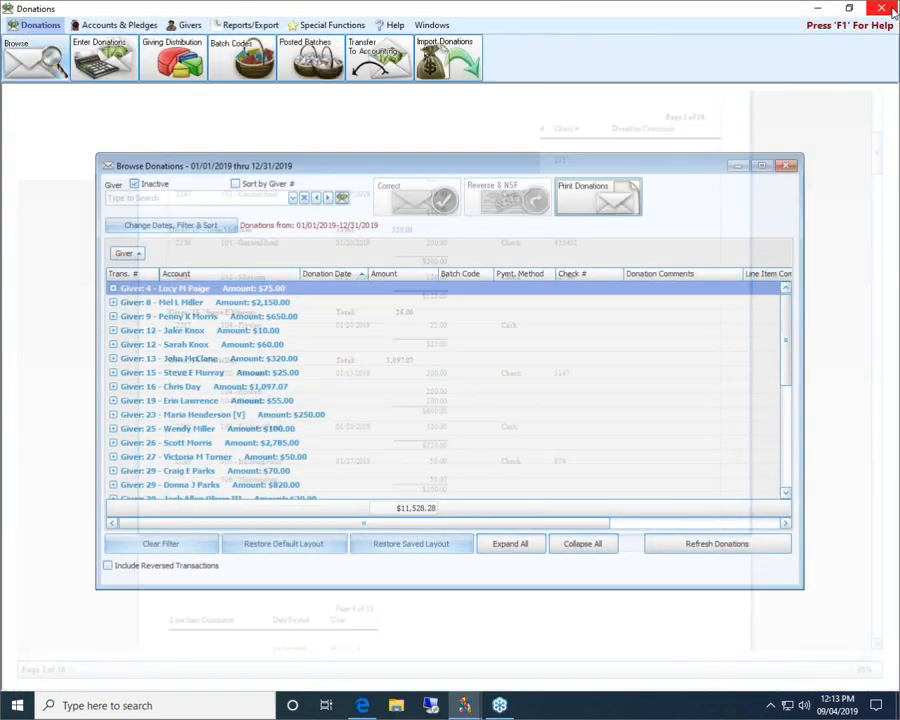
Turn off subtotals and repeating-data suppression, preview the 12-page report, then close it
{"action": "left_click", "coordinate": [195, 225]}
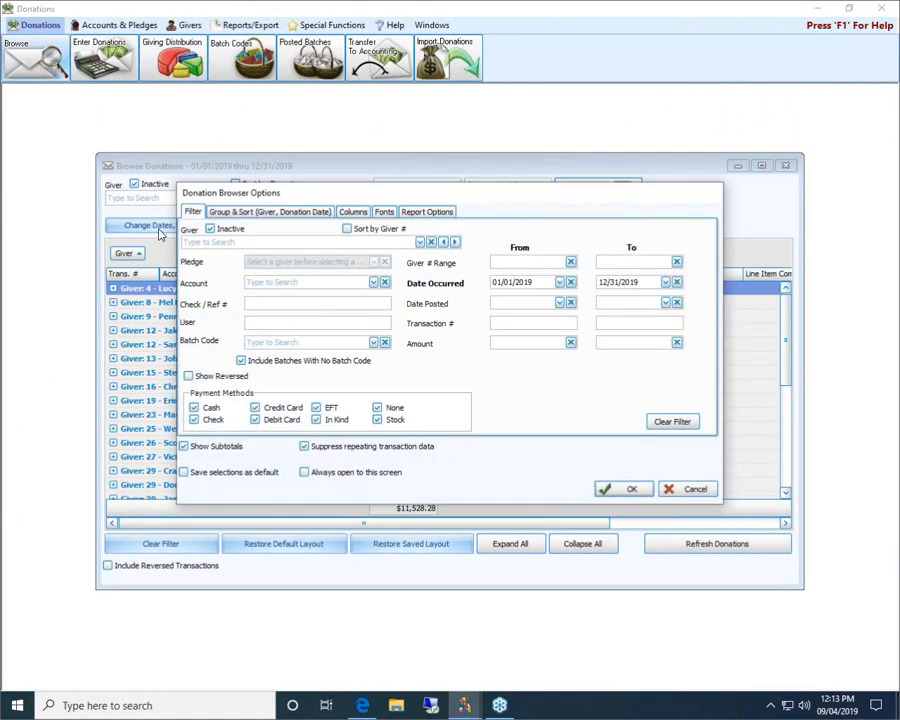
{"action": "left_click", "coordinate": [314, 446]}
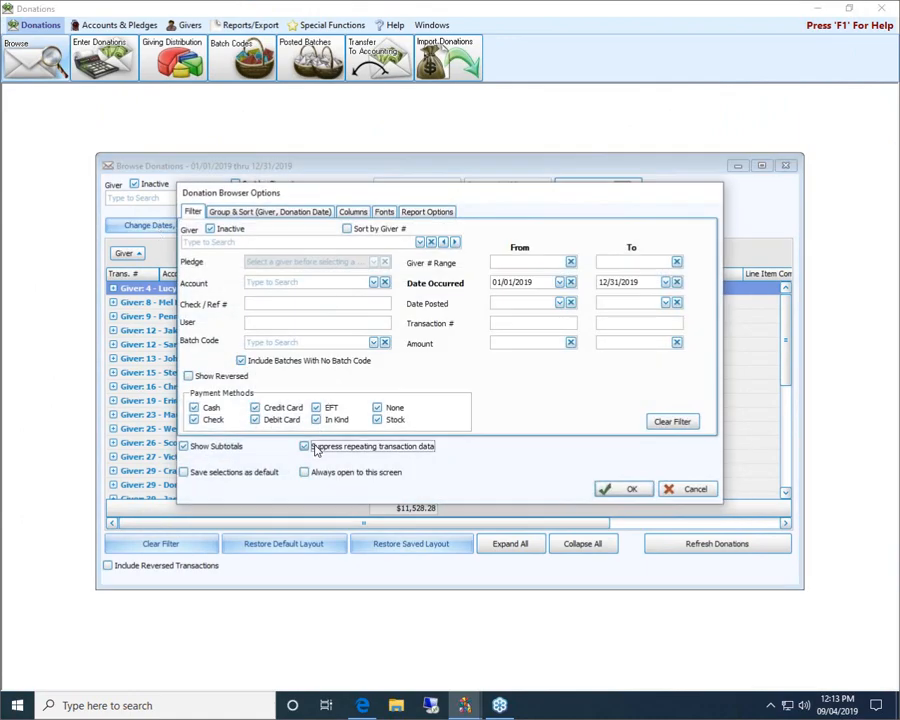
{"action": "left_click", "coordinate": [216, 447]}
{"action": "left_click", "coordinate": [610, 488]}
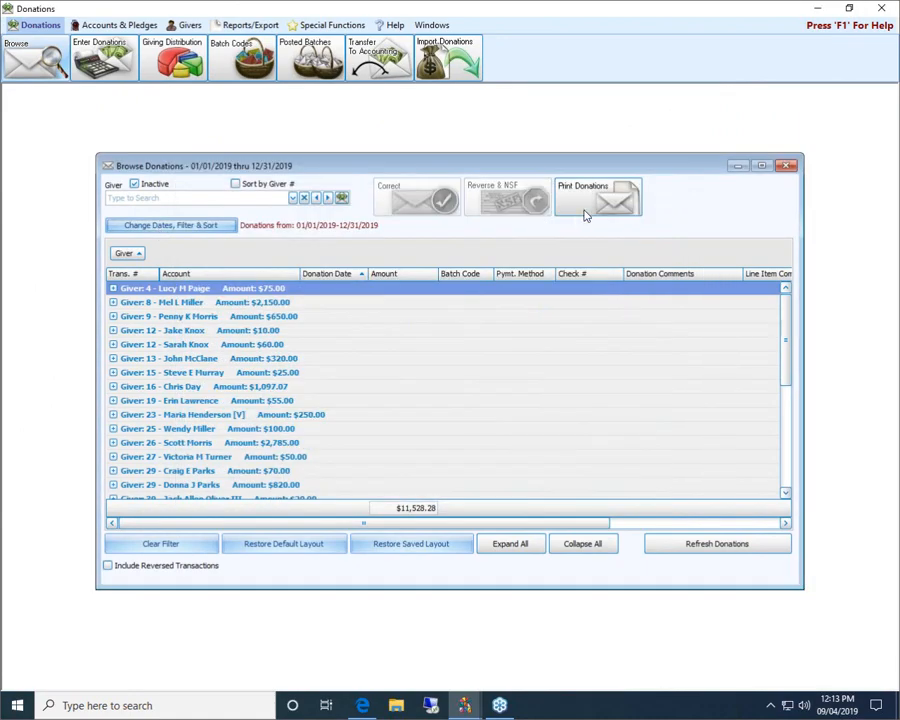
{"action": "left_click", "coordinate": [590, 208]}
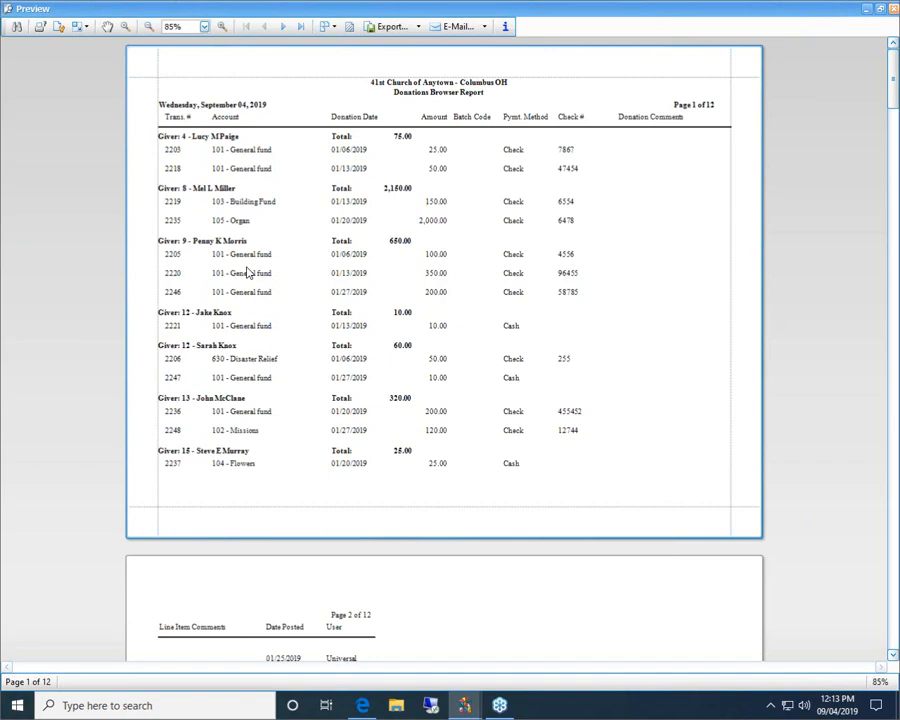
{"action": "left_click", "coordinate": [895, 9]}
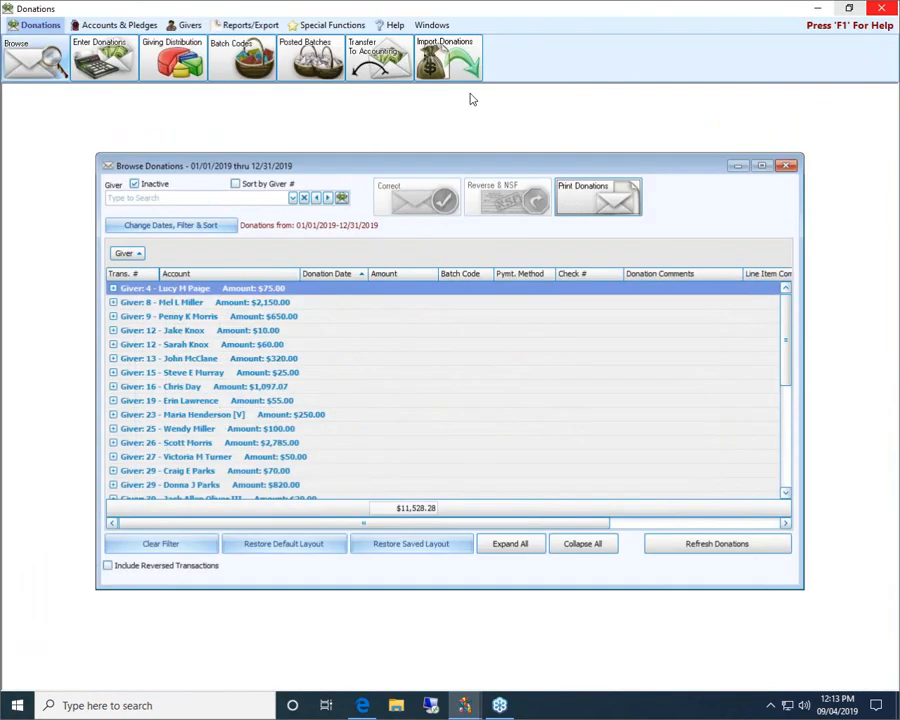
Re-enable repeating-data suppression and subtotals, clear the filter, and check giver-then-date sorting
{"action": "left_click", "coordinate": [210, 228]}
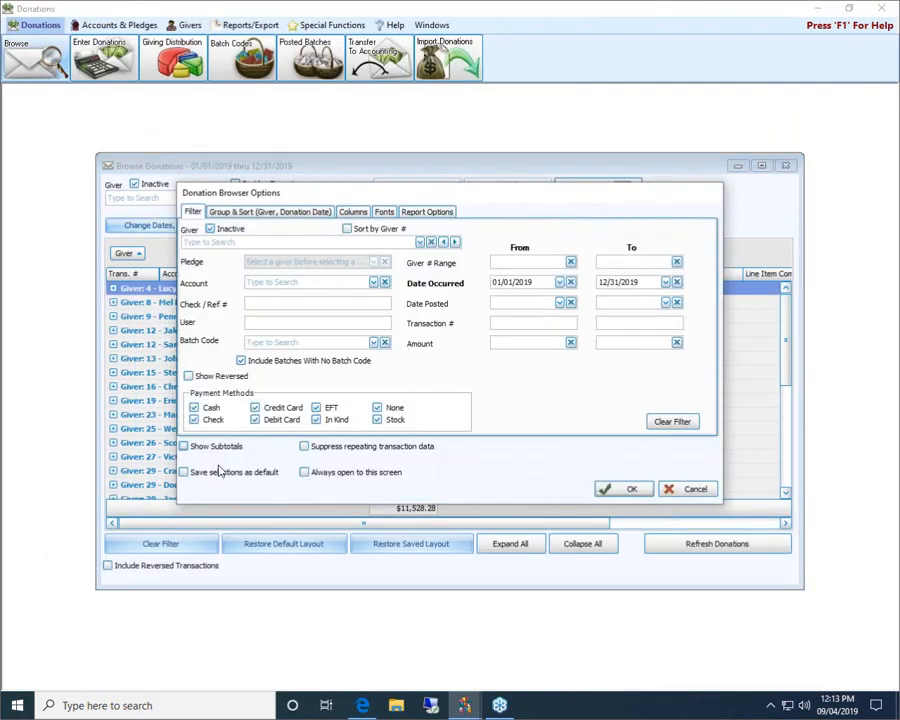
{"action": "left_click", "coordinate": [325, 454]}
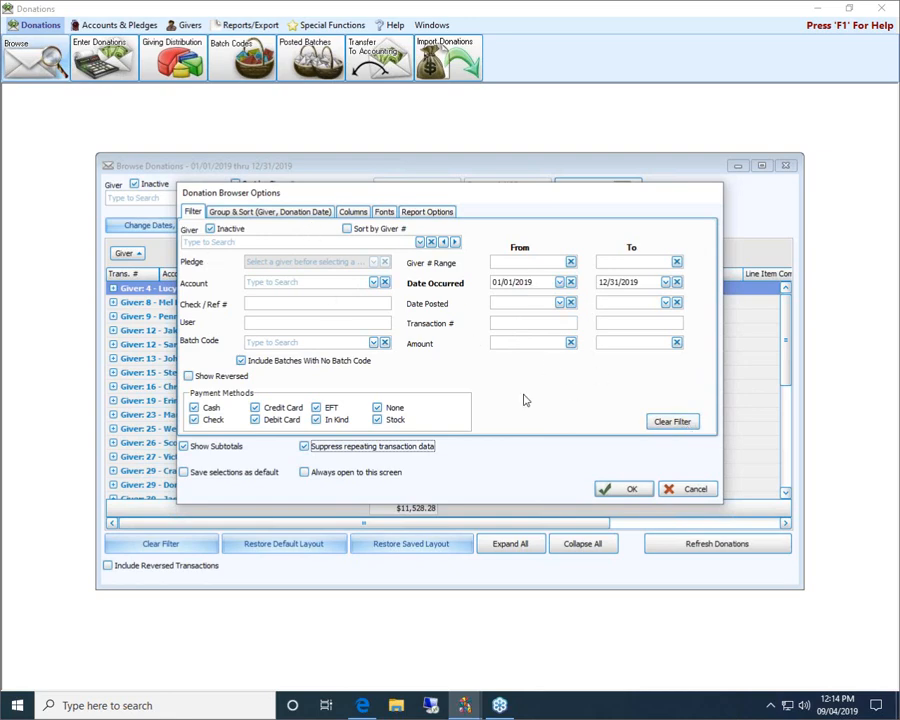
{"action": "left_click", "coordinate": [676, 421]}
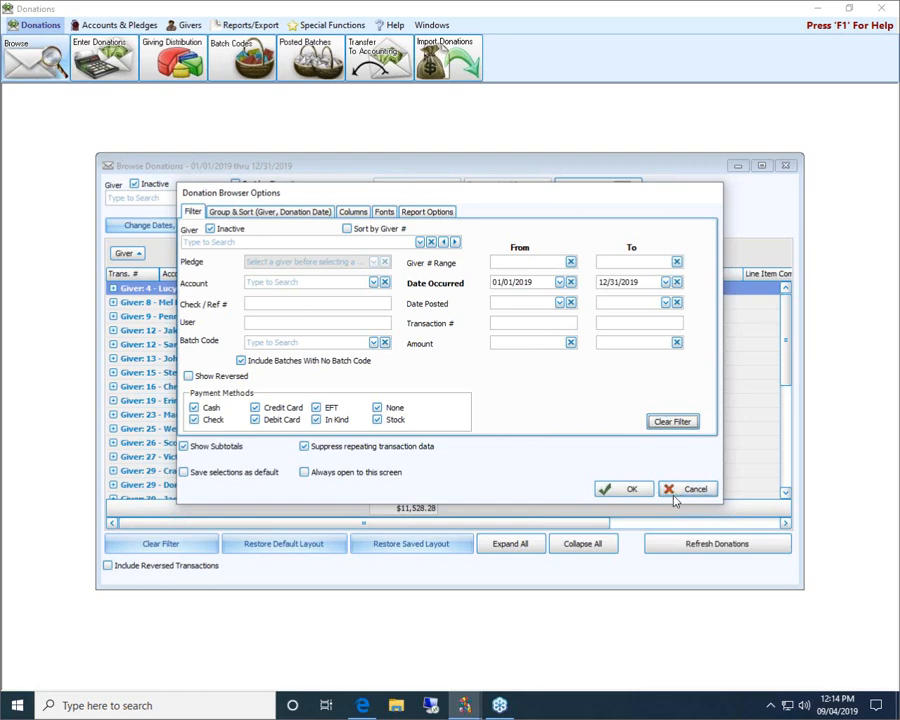
{"action": "left_click", "coordinate": [257, 213]}
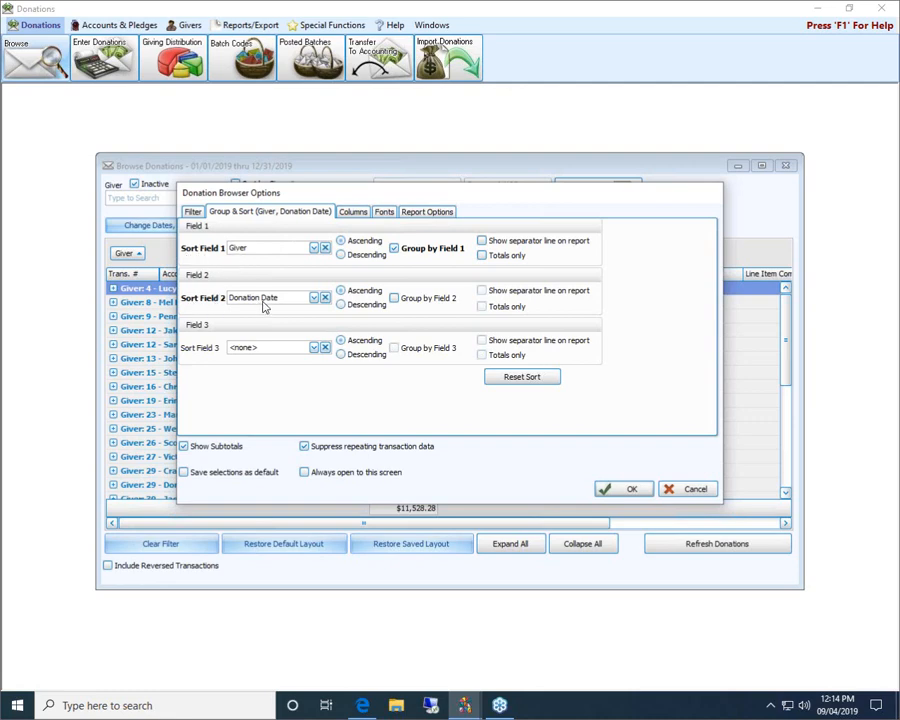
{"action": "left_click", "coordinate": [622, 492]}
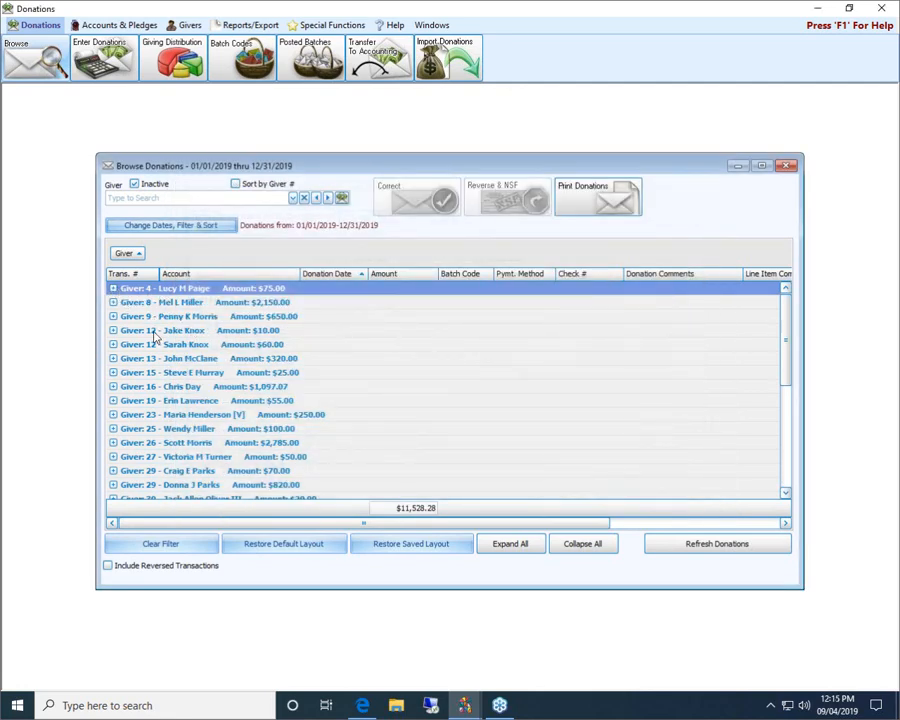
Expand the first giver's donations, then expand and collapse the second giver's
{"action": "left_click", "coordinate": [114, 288]}
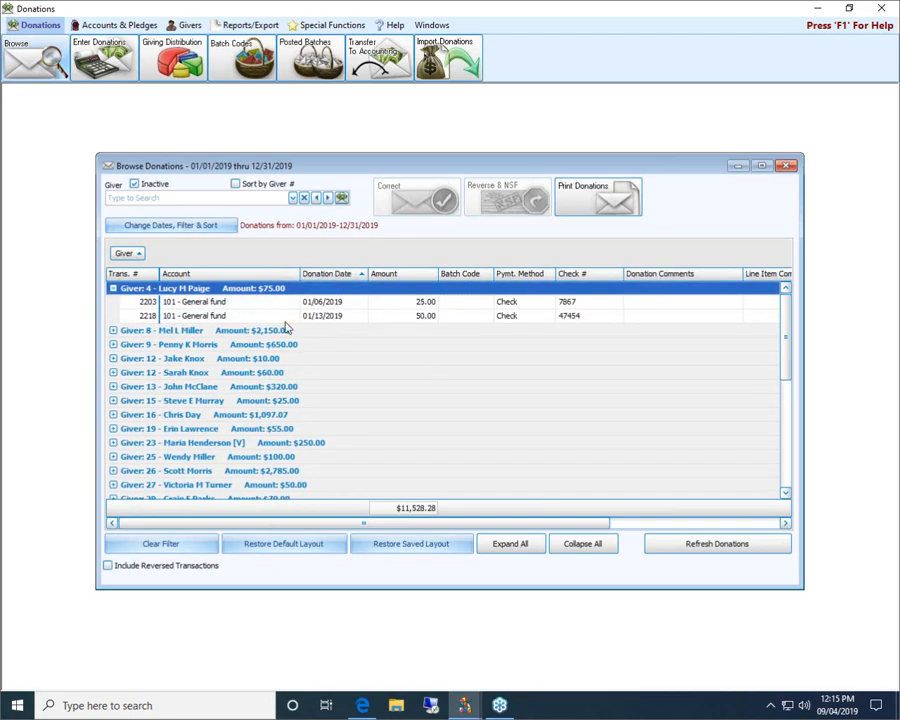
{"action": "left_click", "coordinate": [114, 331]}
{"action": "left_click", "coordinate": [114, 331]}
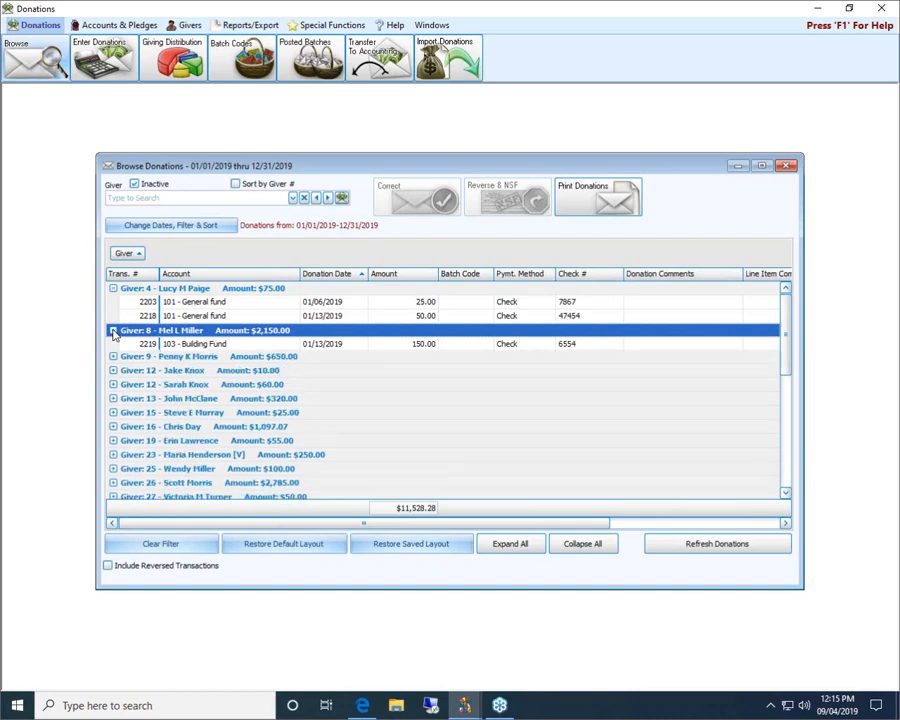
Make Account the first sort field and expand 101 - General fund ($4,969.00)
{"action": "left_click", "coordinate": [163, 222]}
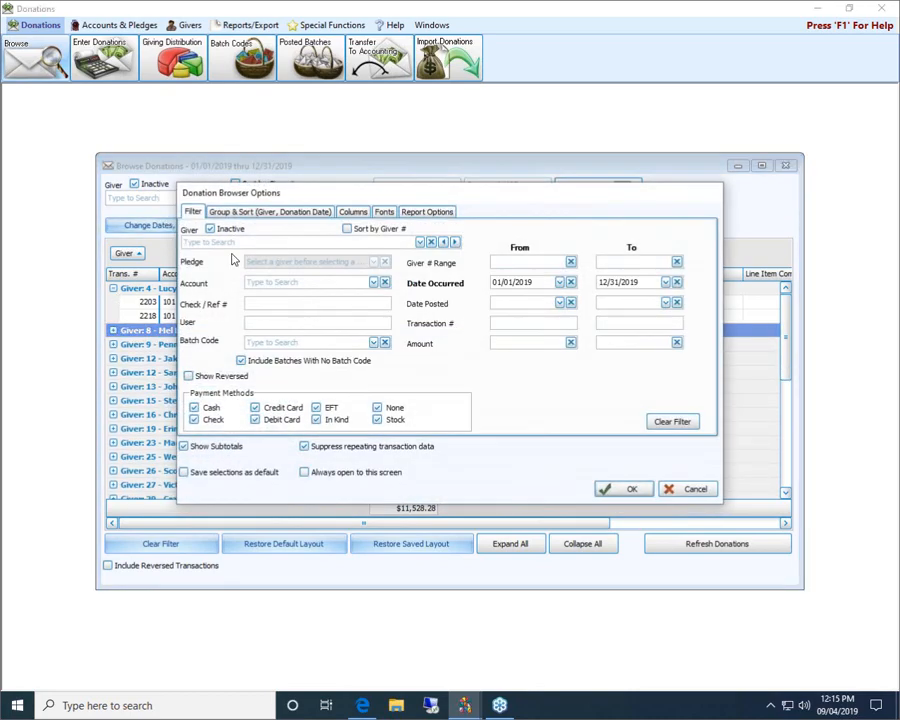
{"action": "left_click", "coordinate": [249, 214]}
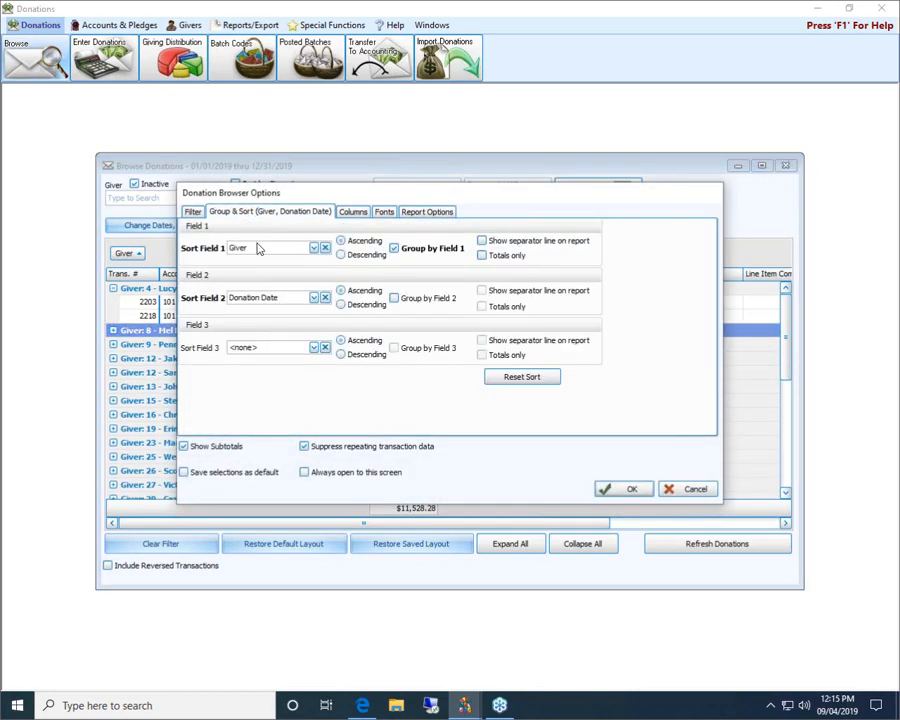
{"action": "left_click", "coordinate": [312, 248]}
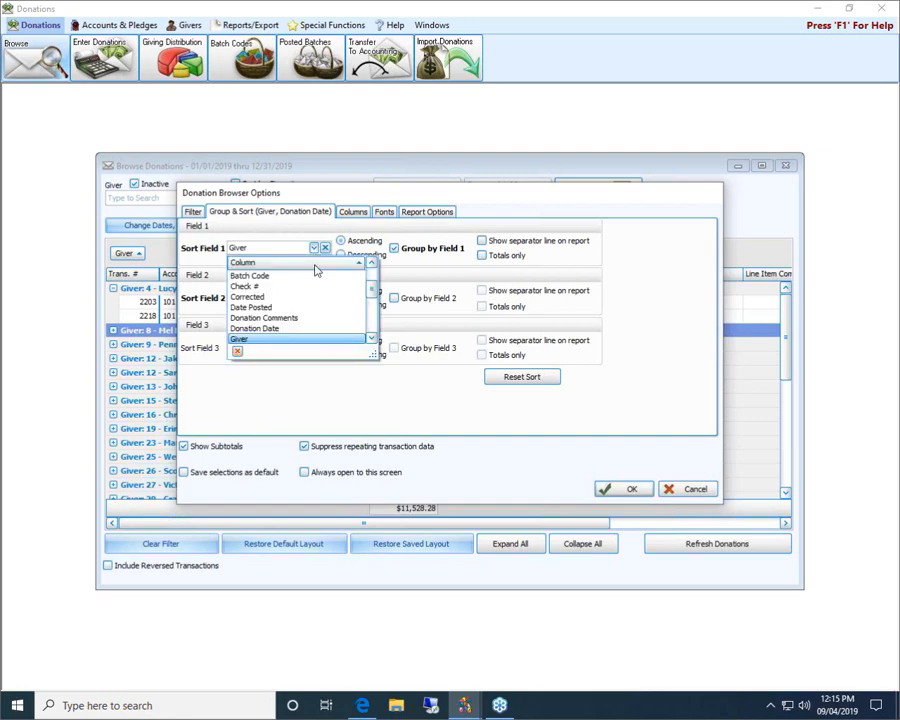
{"action": "scroll", "coordinate": [311, 292], "scroll_direction": "up", "scroll_amount": 2}
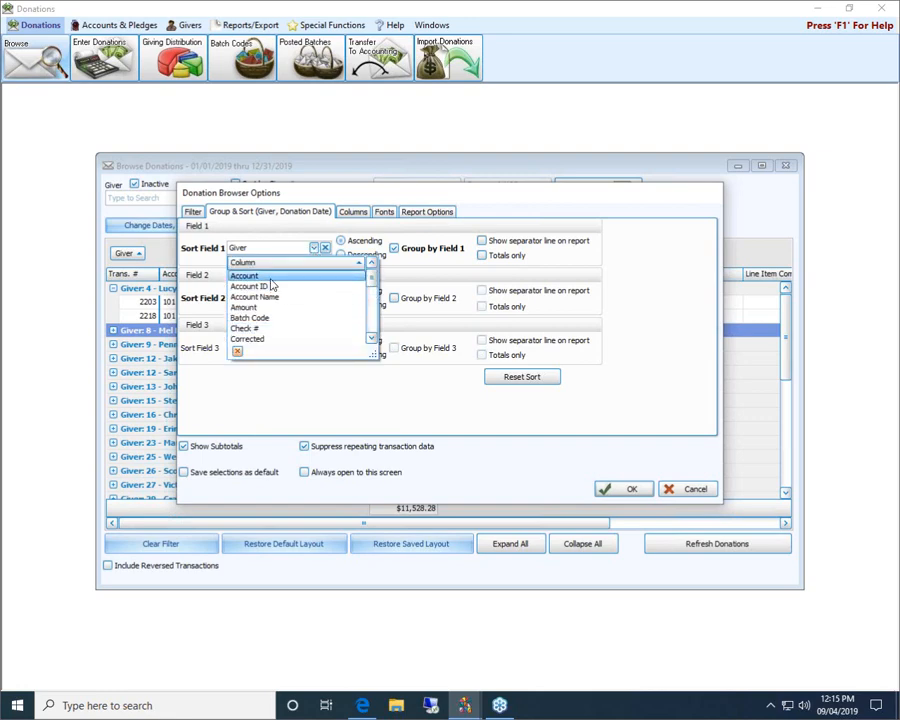
{"action": "left_click", "coordinate": [268, 277]}
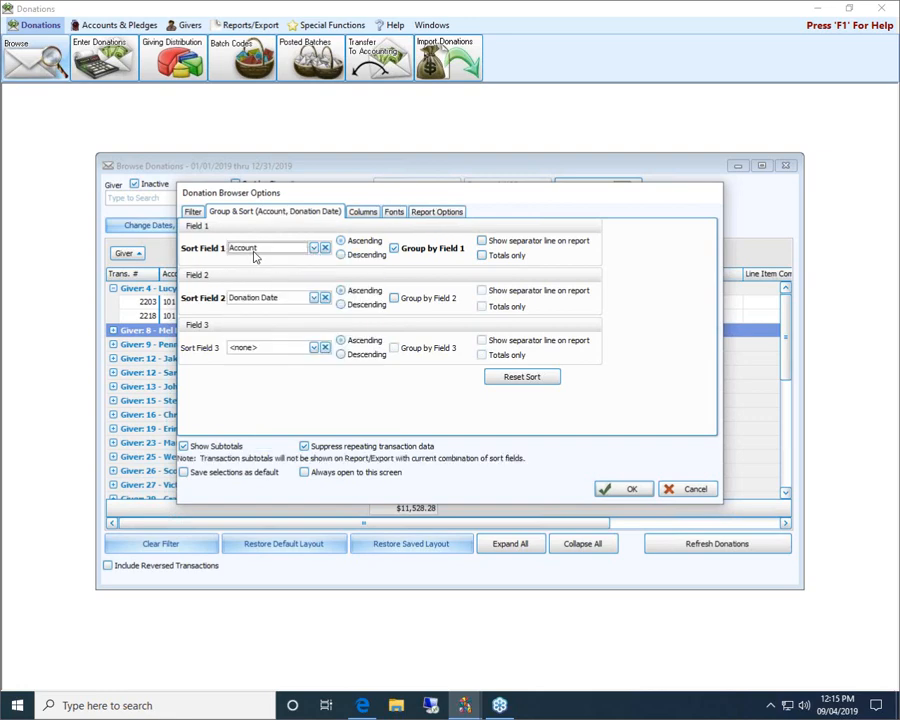
{"action": "left_click", "coordinate": [624, 489]}
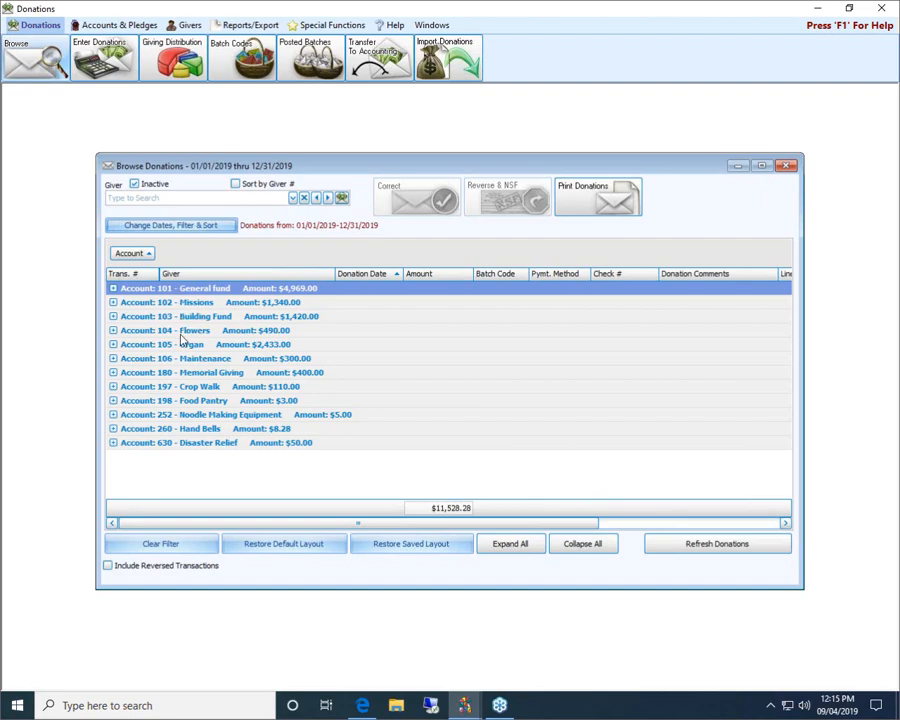
{"action": "left_click", "coordinate": [112, 288]}
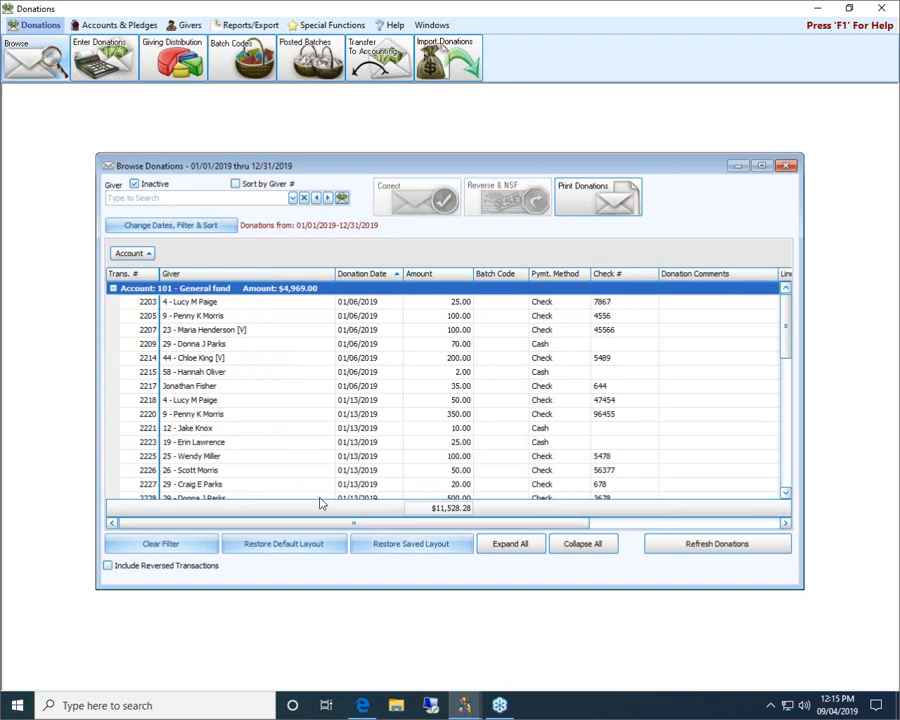
Add Giver as second sort and grouping field, then expand 101 General fund's per-giver totals
{"action": "left_click", "coordinate": [132, 227]}
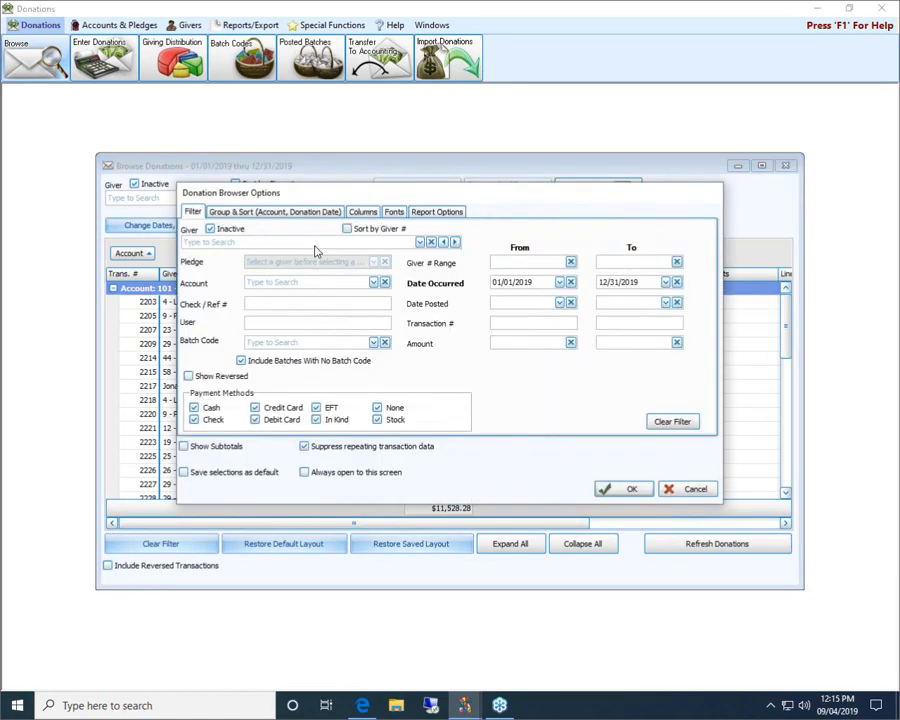
{"action": "left_click", "coordinate": [291, 211]}
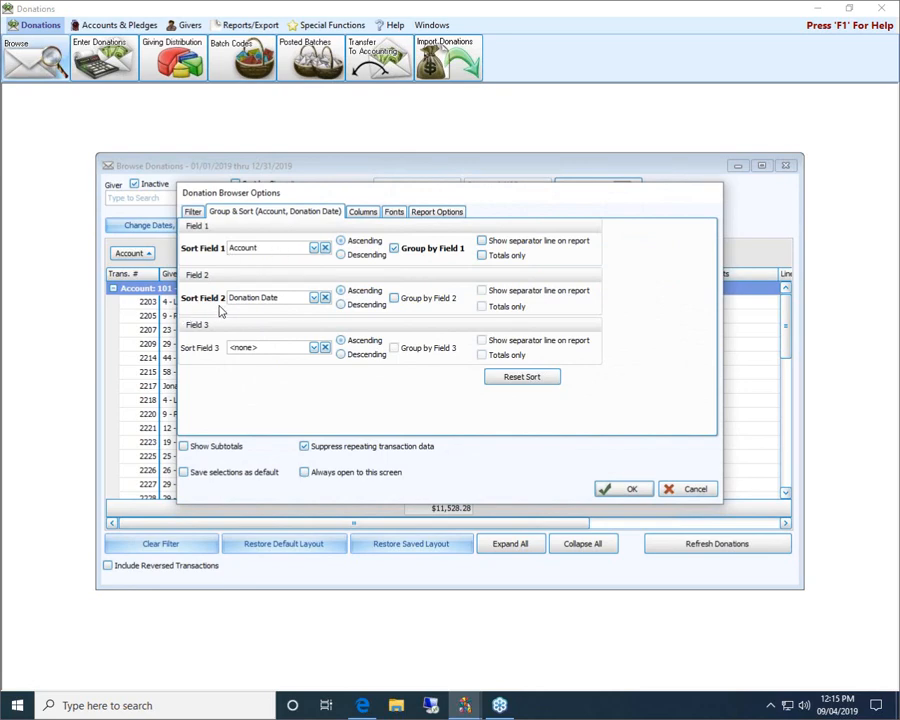
{"action": "left_click", "coordinate": [313, 298]}
{"action": "scroll", "coordinate": [281, 342], "scroll_direction": "down", "scroll_amount": 2}
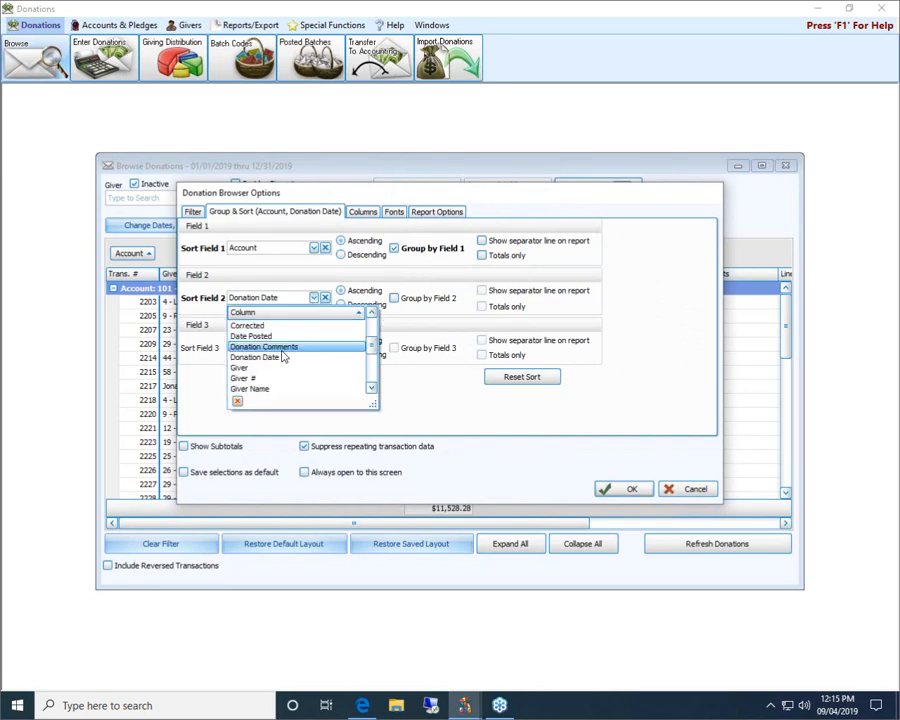
{"action": "left_click", "coordinate": [281, 338]}
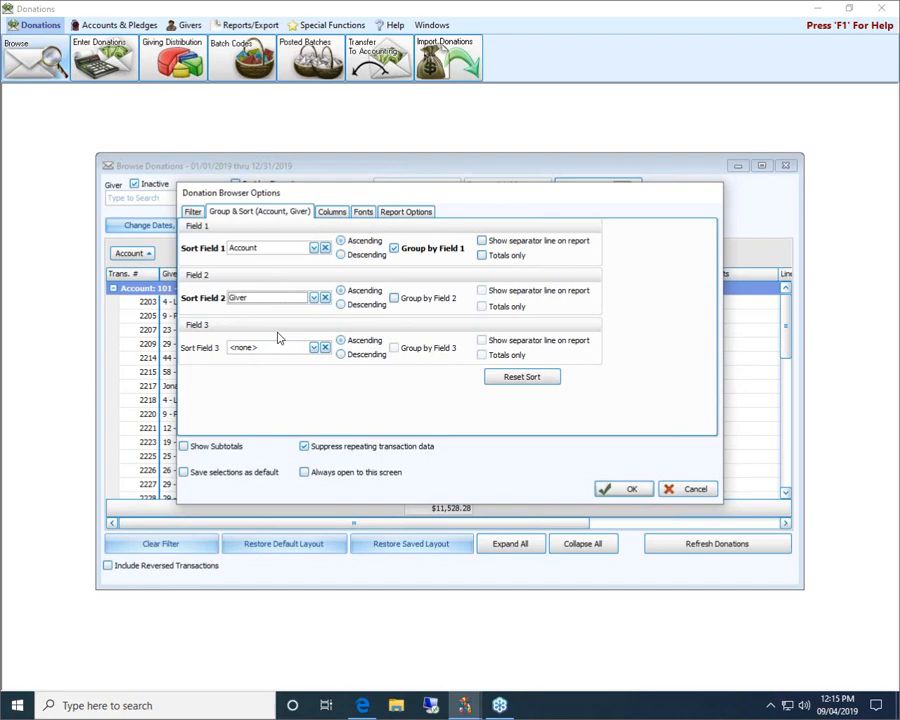
{"action": "left_click", "coordinate": [435, 299]}
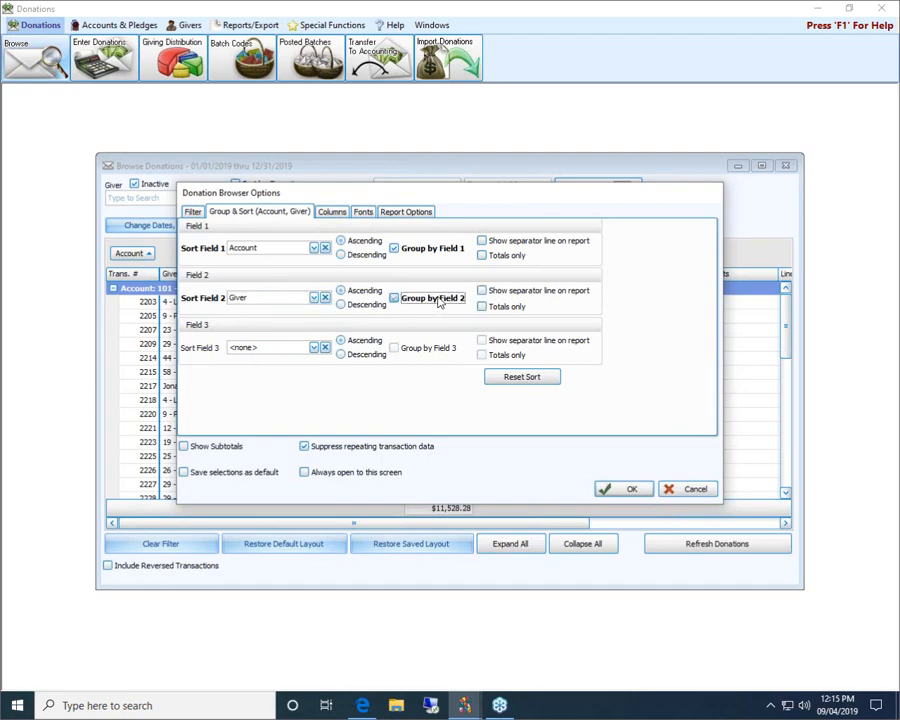
{"action": "left_click", "coordinate": [632, 489]}
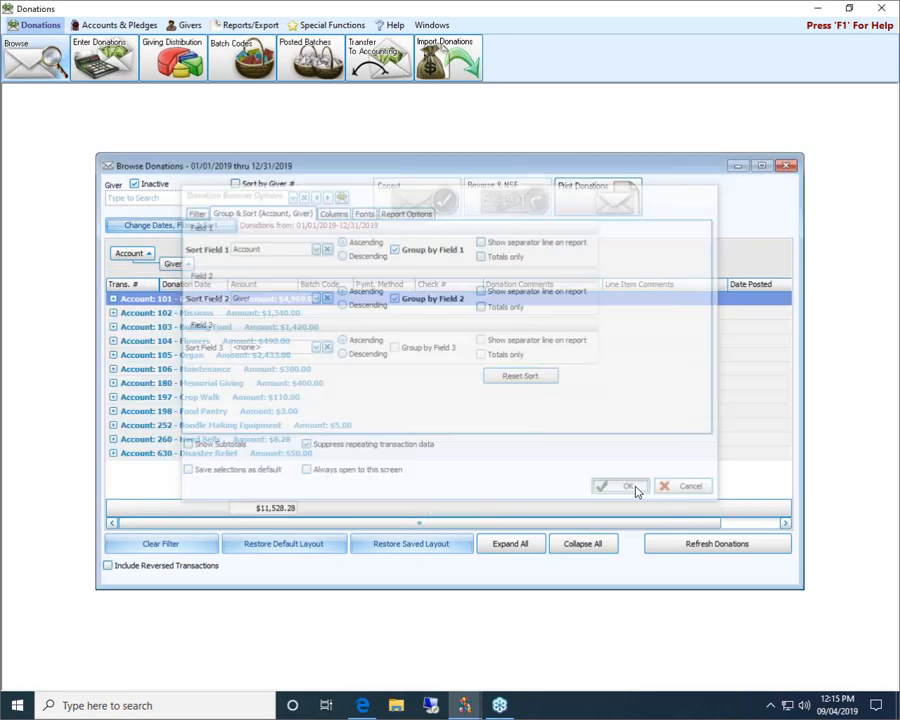
{"action": "left_click", "coordinate": [113, 299]}
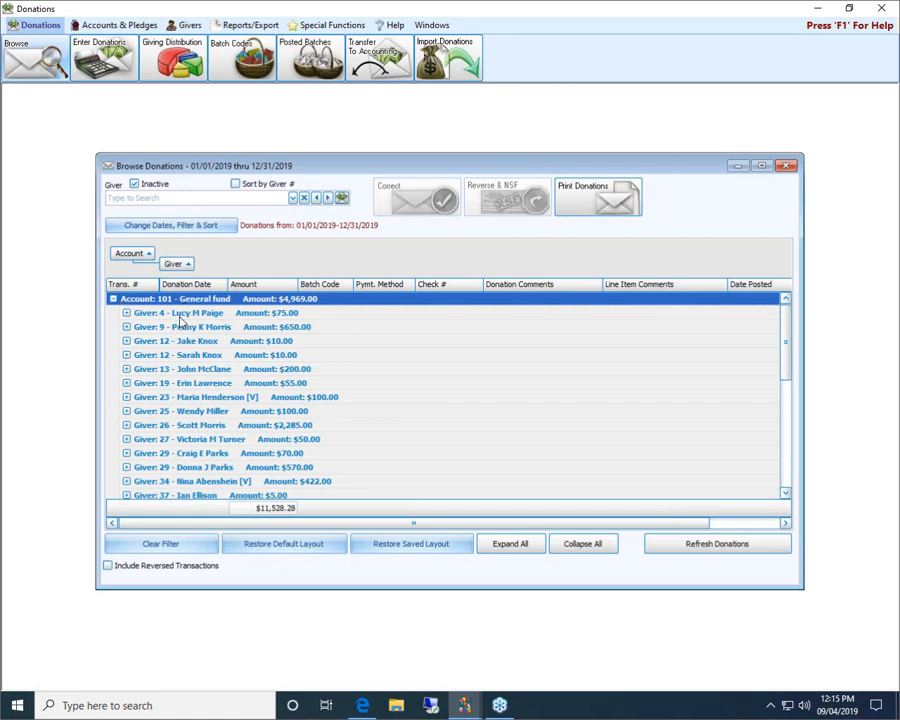
Regroup the donations list by giver, with account as a second grouping level
{"action": "left_click", "coordinate": [126, 313]}
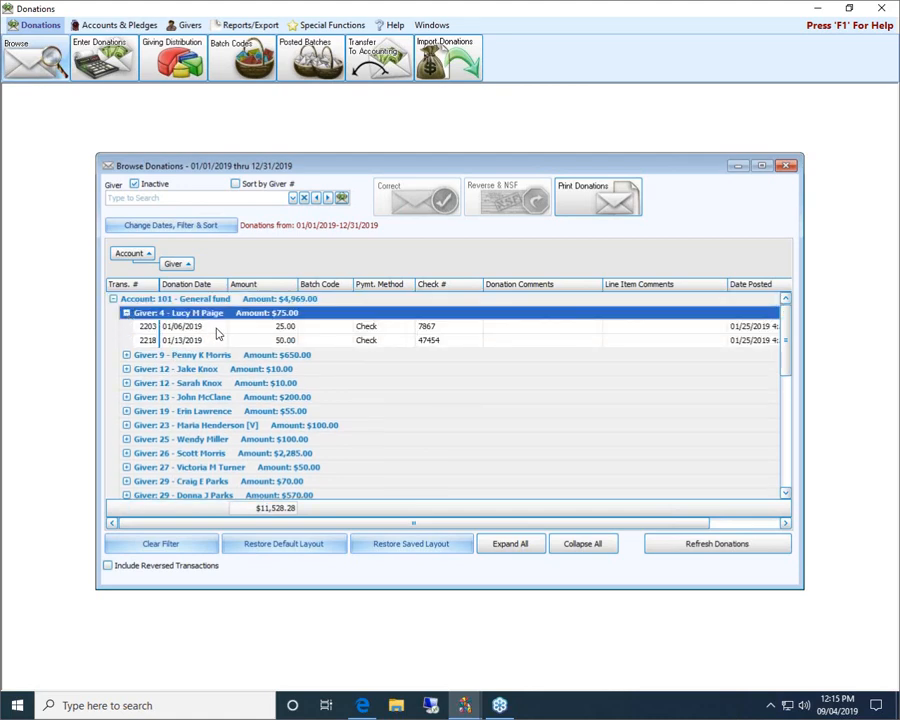
{"action": "double_click", "coordinate": [152, 299]}
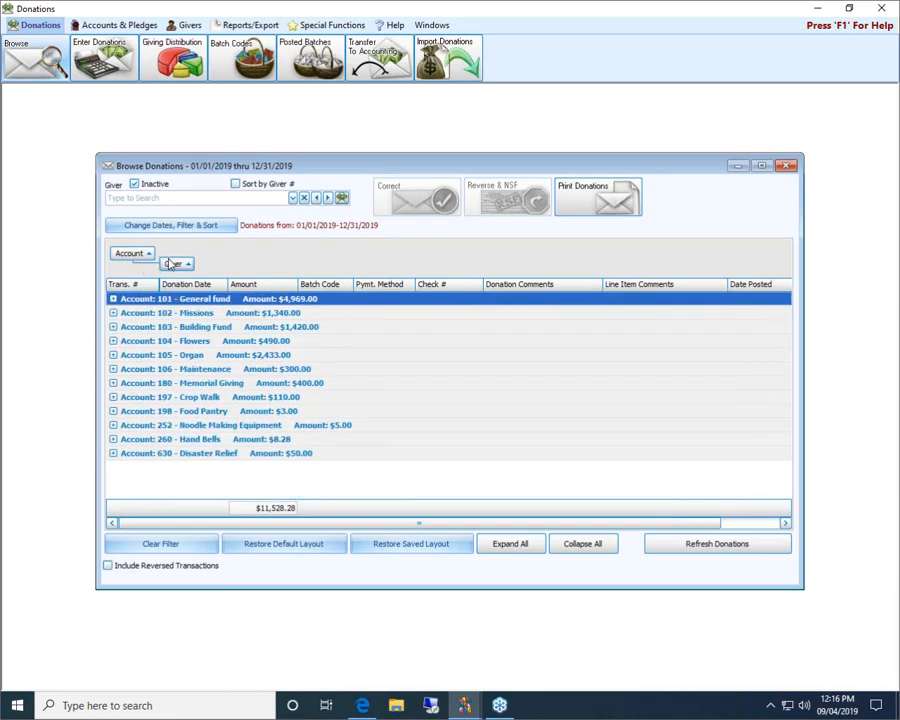
{"action": "mouse_move", "coordinate": [170, 263]}
{"action": "left_mouse_down"}
{"action": "mouse_move", "coordinate": [156, 270]}
{"action": "mouse_move", "coordinate": [168, 274]}
{"action": "mouse_move", "coordinate": [158, 262]}
{"action": "mouse_move", "coordinate": [160, 270]}
{"action": "left_mouse_up"}
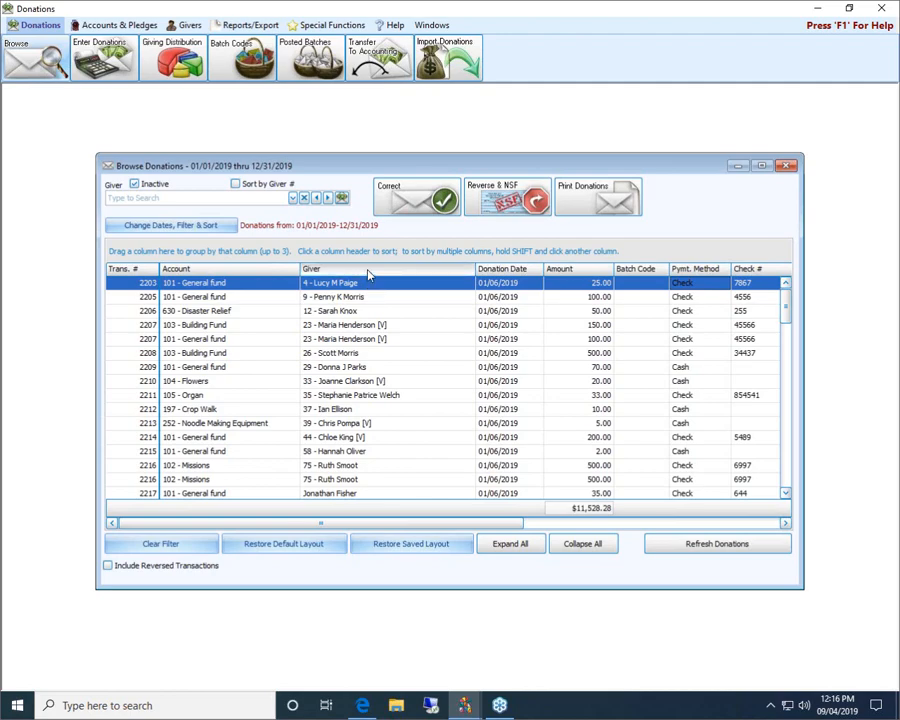
{"action": "left_click_drag", "start_coordinate": [368, 275], "coordinate": [346, 257]}
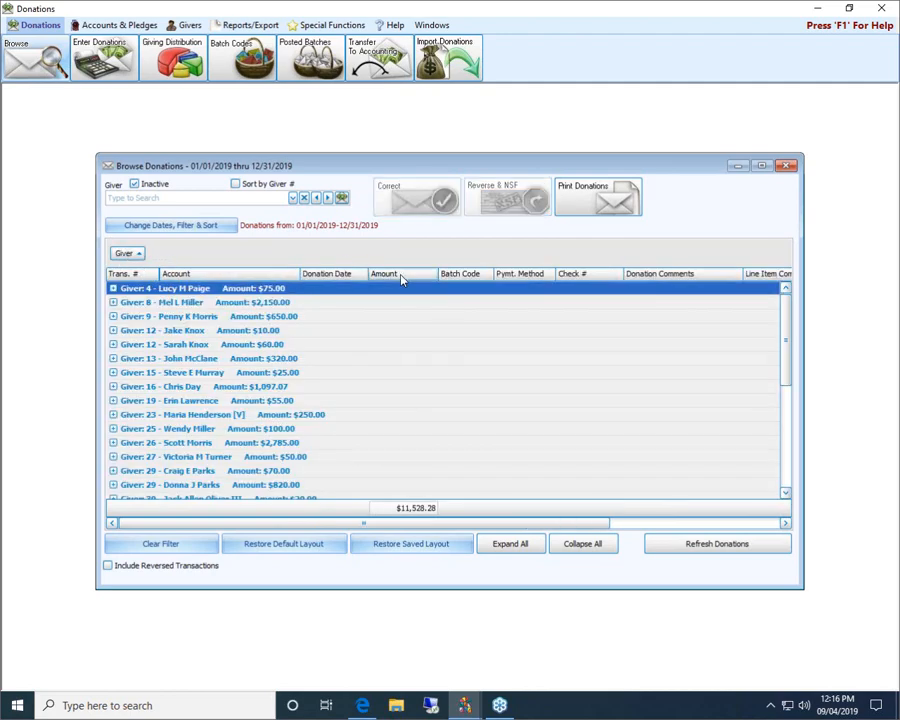
{"action": "left_click_drag", "start_coordinate": [257, 275], "coordinate": [253, 262]}
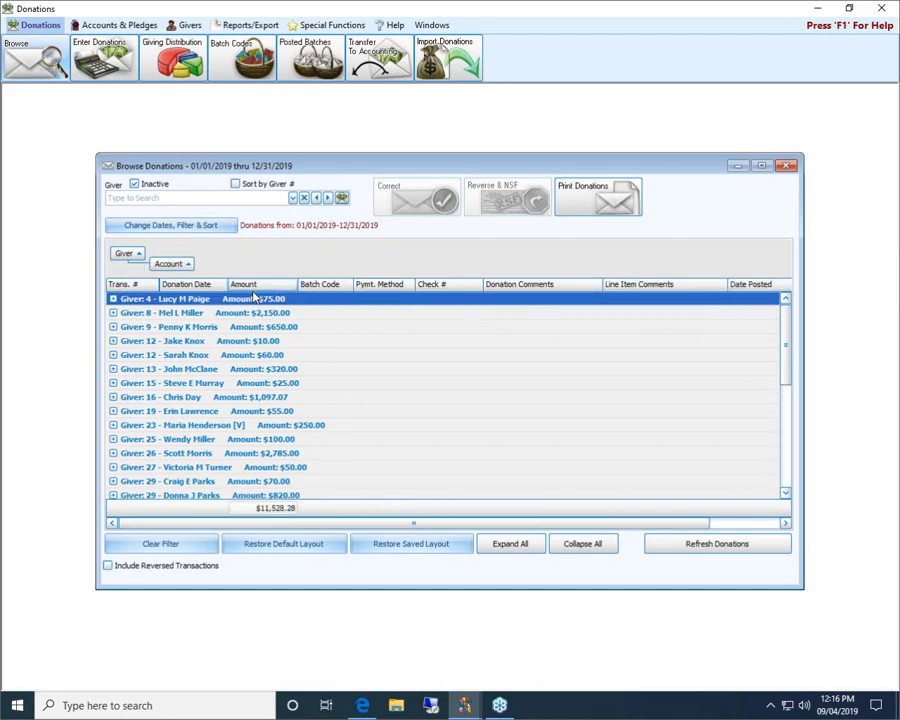
Check the first giver's account subgroups, then restore the list's default layout
{"action": "left_click", "coordinate": [113, 299]}
{"action": "left_click", "coordinate": [113, 299]}
{"action": "left_click", "coordinate": [191, 227]}
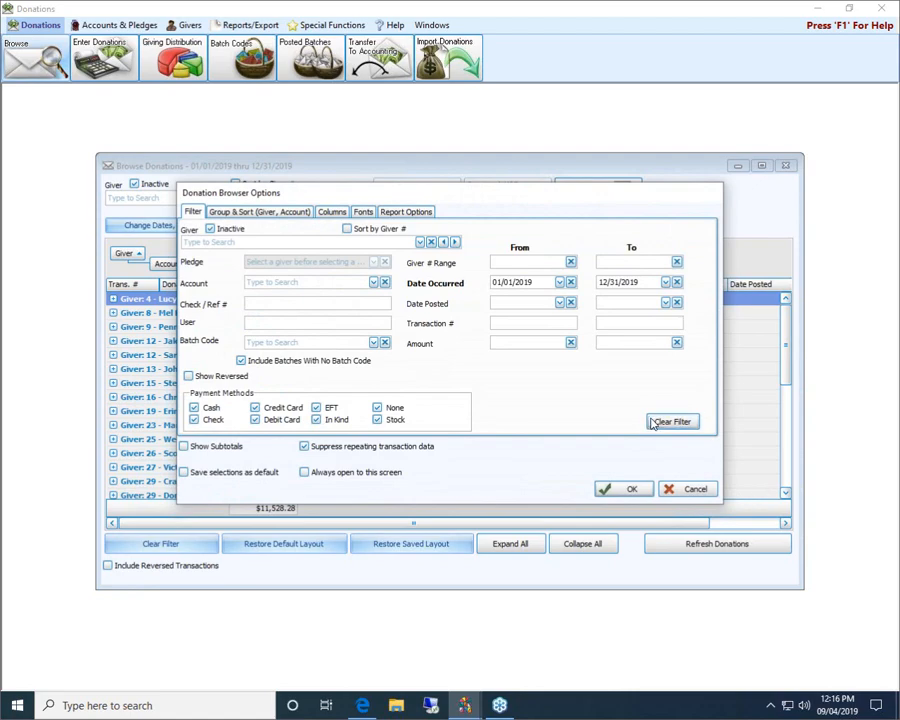
{"action": "left_click", "coordinate": [690, 489]}
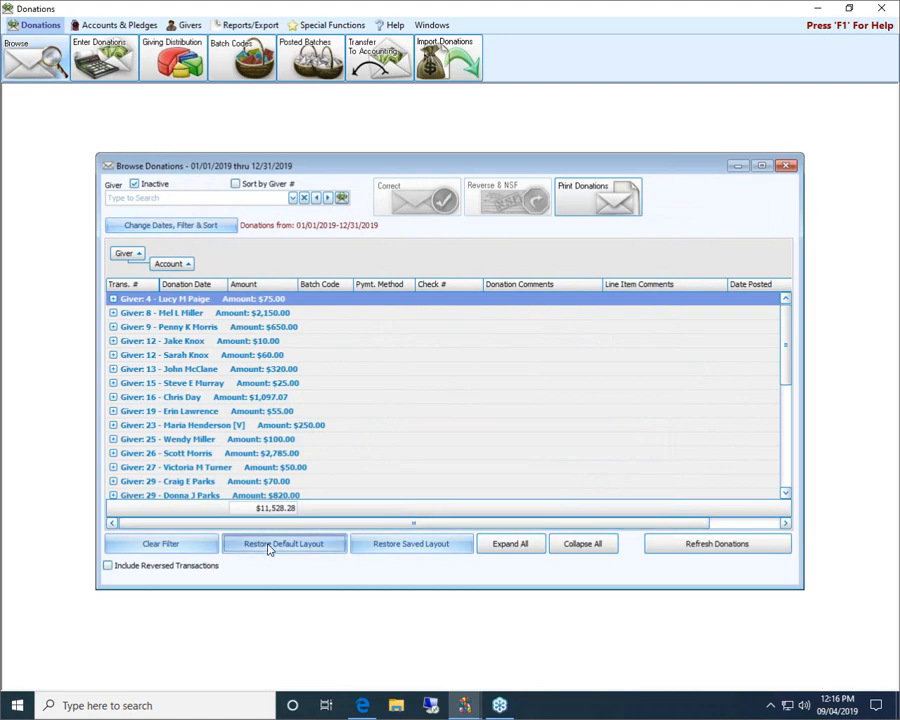
{"action": "left_click", "coordinate": [268, 546]}
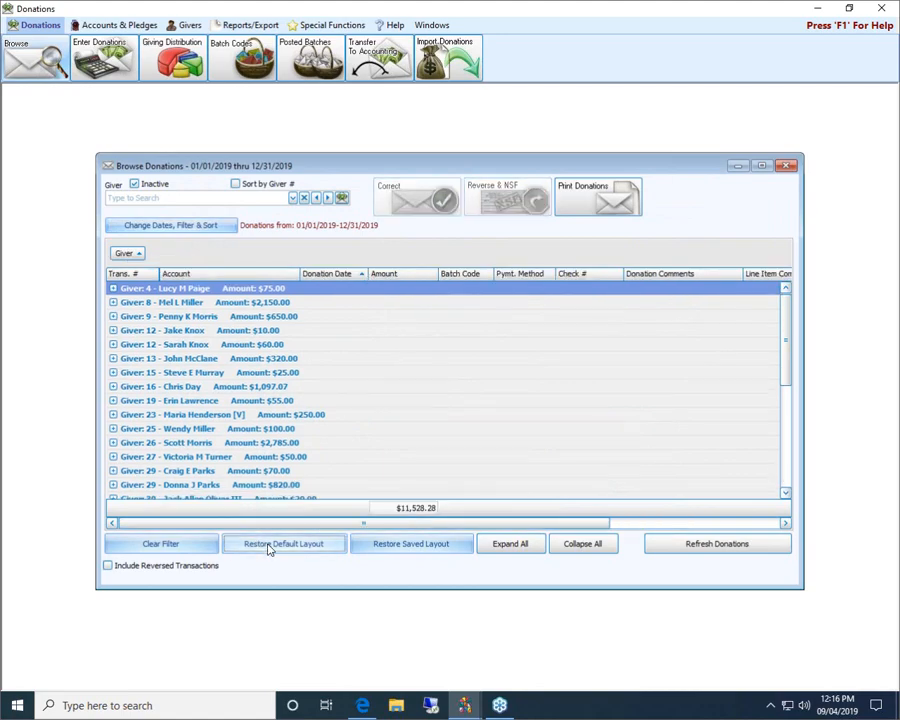
Remove Donation Comments and Line Item Comments from the visible columns and apply
{"action": "left_click", "coordinate": [207, 226]}
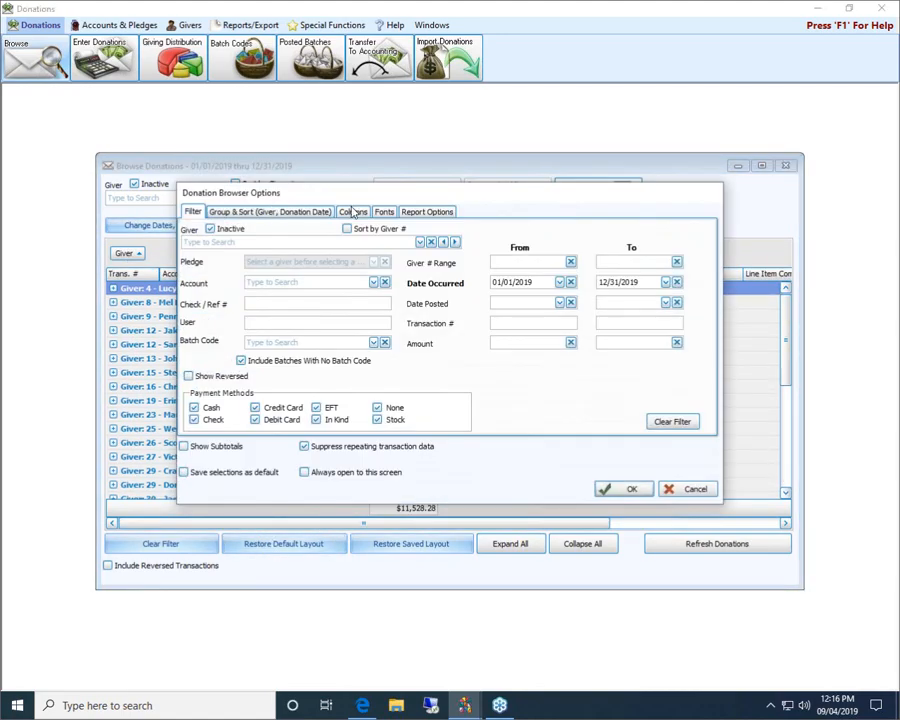
{"action": "left_click", "coordinate": [358, 213]}
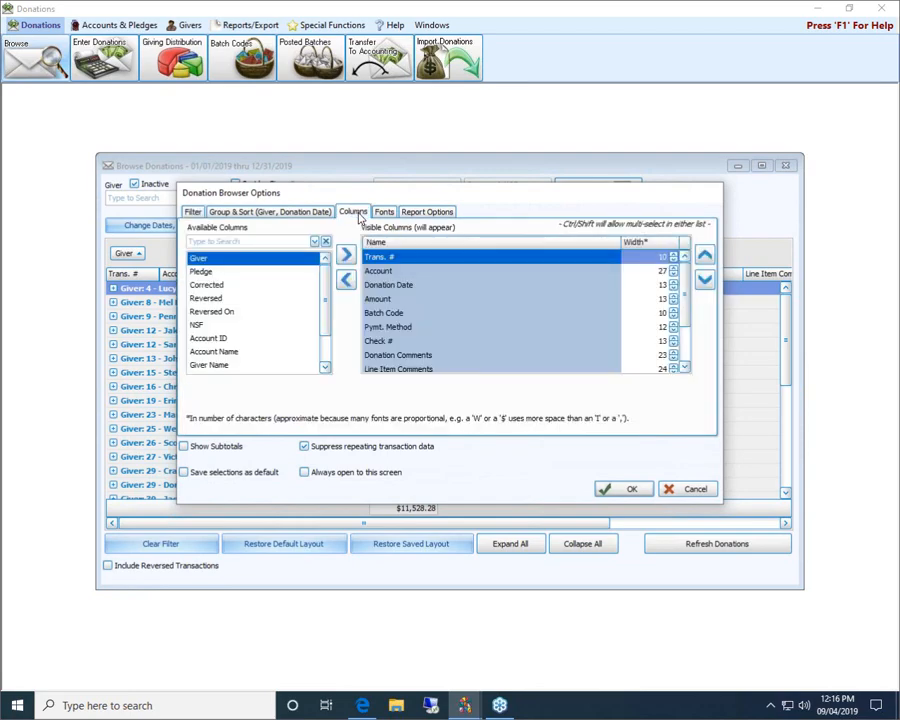
{"action": "left_click_drag", "start_coordinate": [412, 201], "coordinate": [405, 332]}
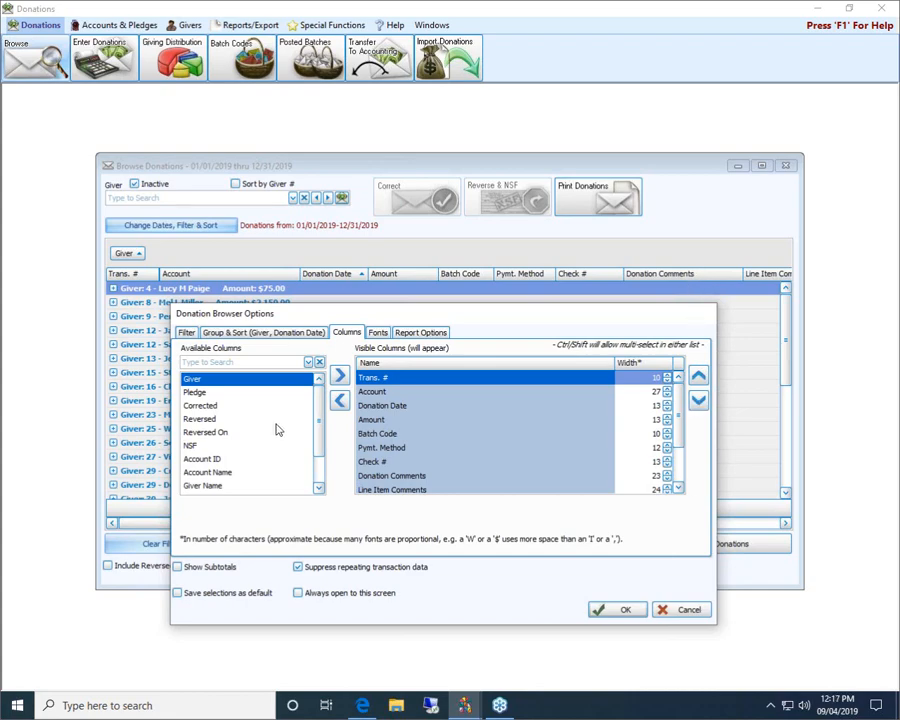
{"action": "left_click", "coordinate": [390, 477]}
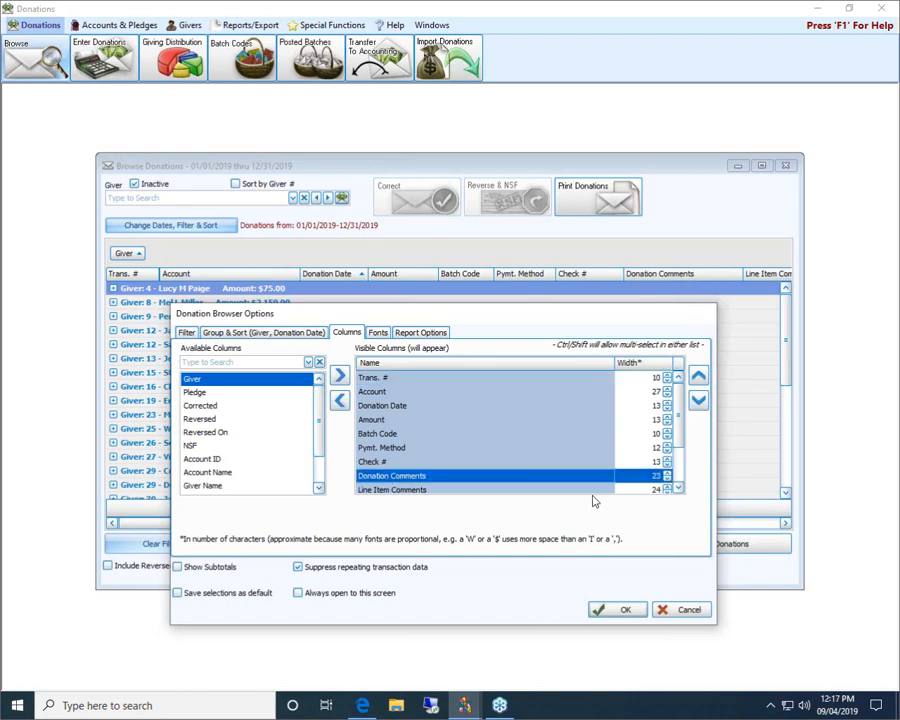
{"action": "left_click", "coordinate": [678, 488]}
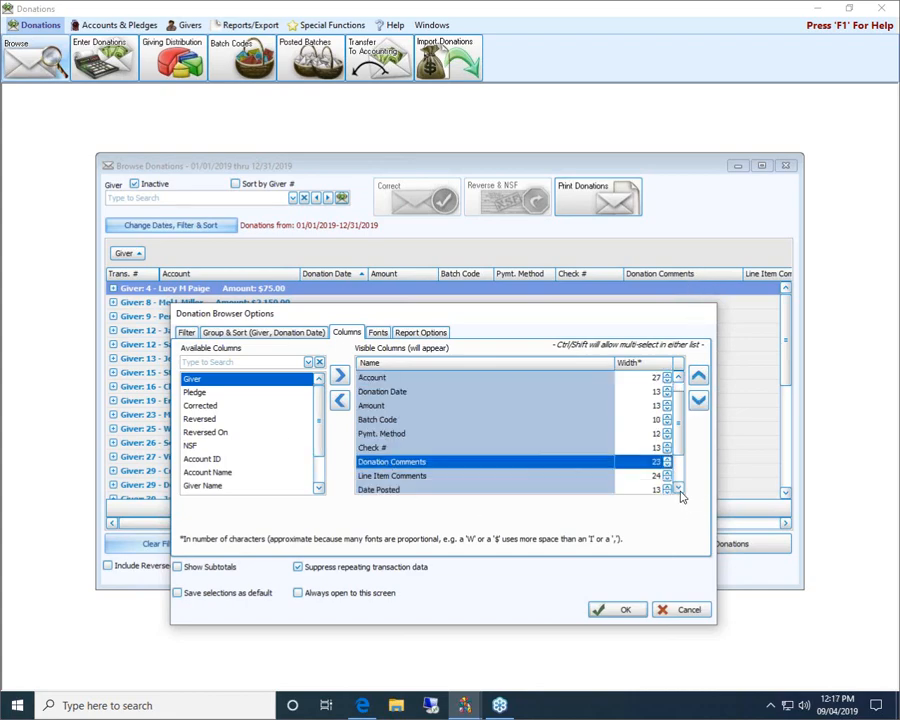
{"action": "left_click", "coordinate": [340, 402]}
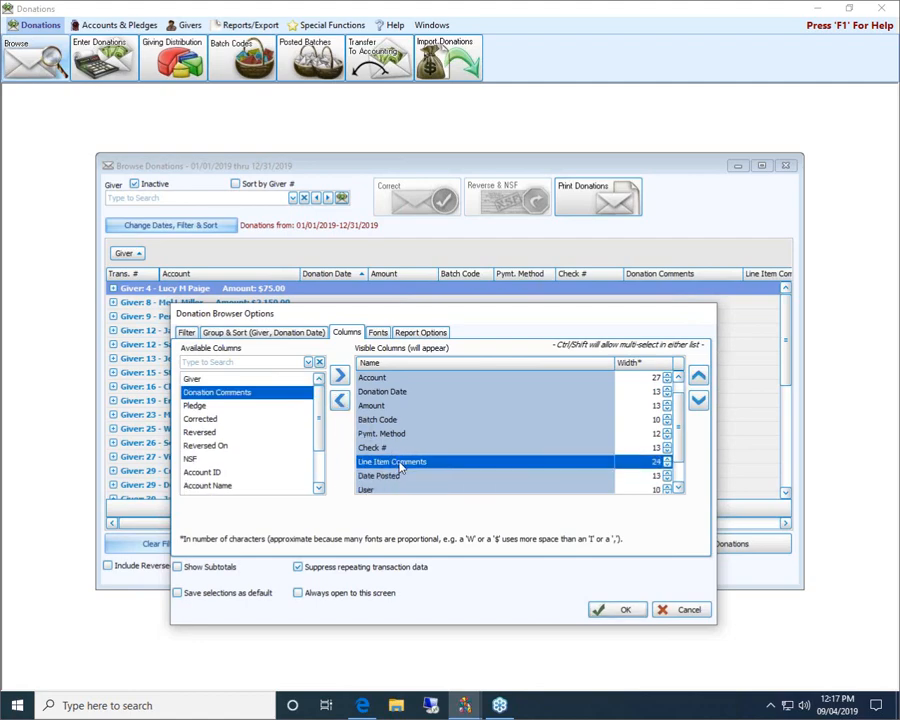
{"action": "left_click", "coordinate": [342, 403]}
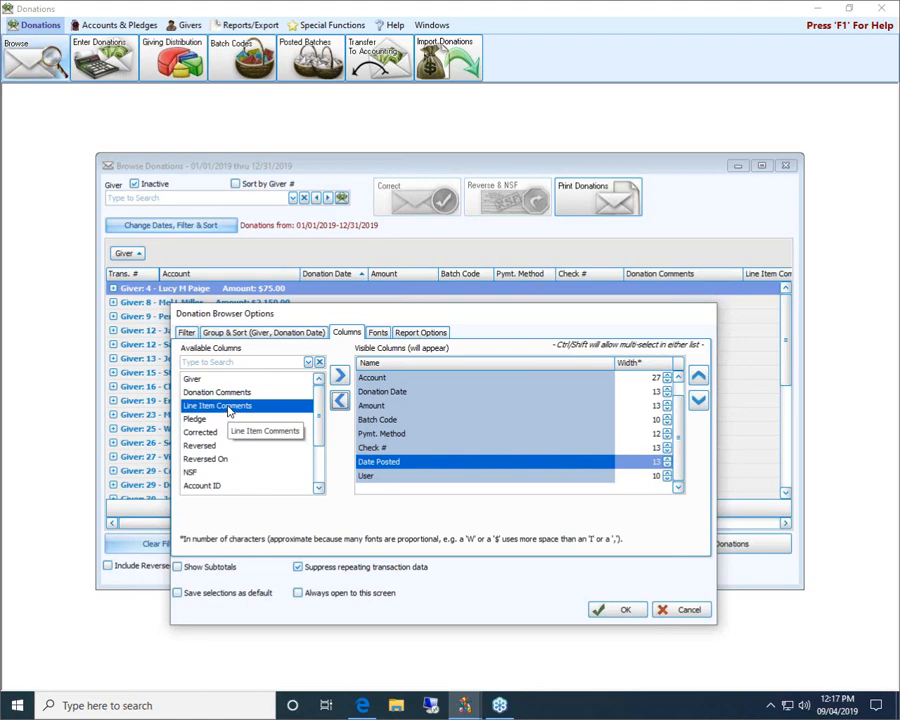
{"action": "left_click", "coordinate": [620, 611]}
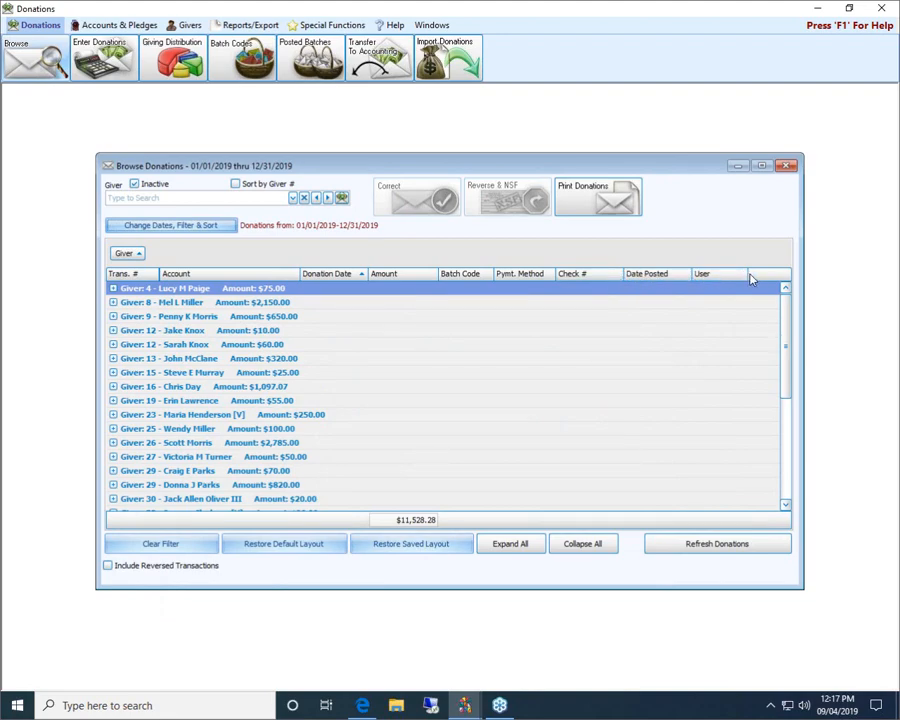
Add a Pledge column right after Donation Date and save the column choices as default
{"action": "left_click", "coordinate": [213, 226]}
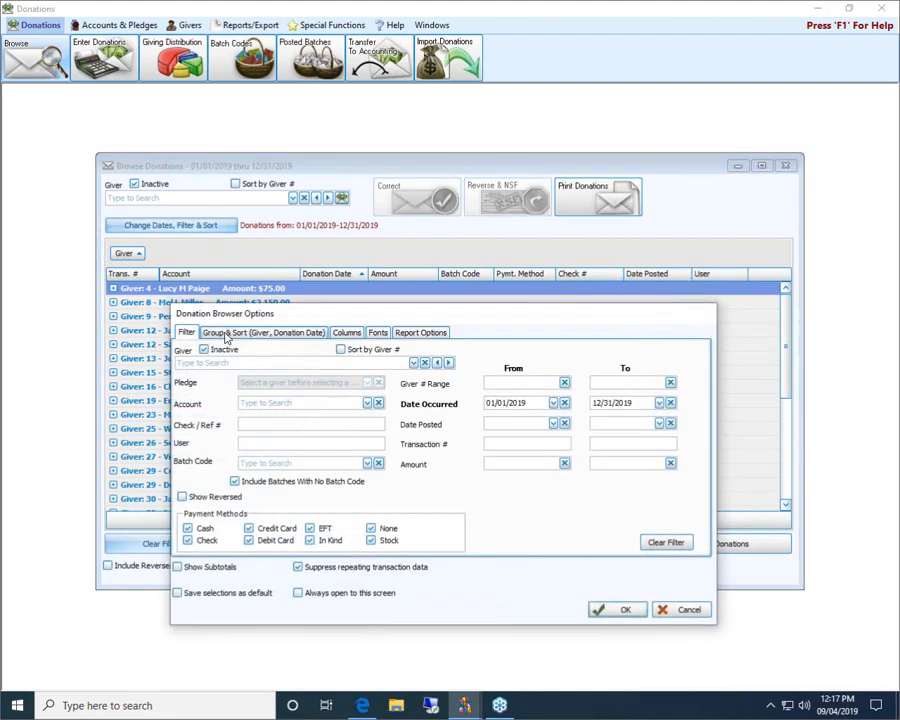
{"action": "left_click", "coordinate": [350, 333]}
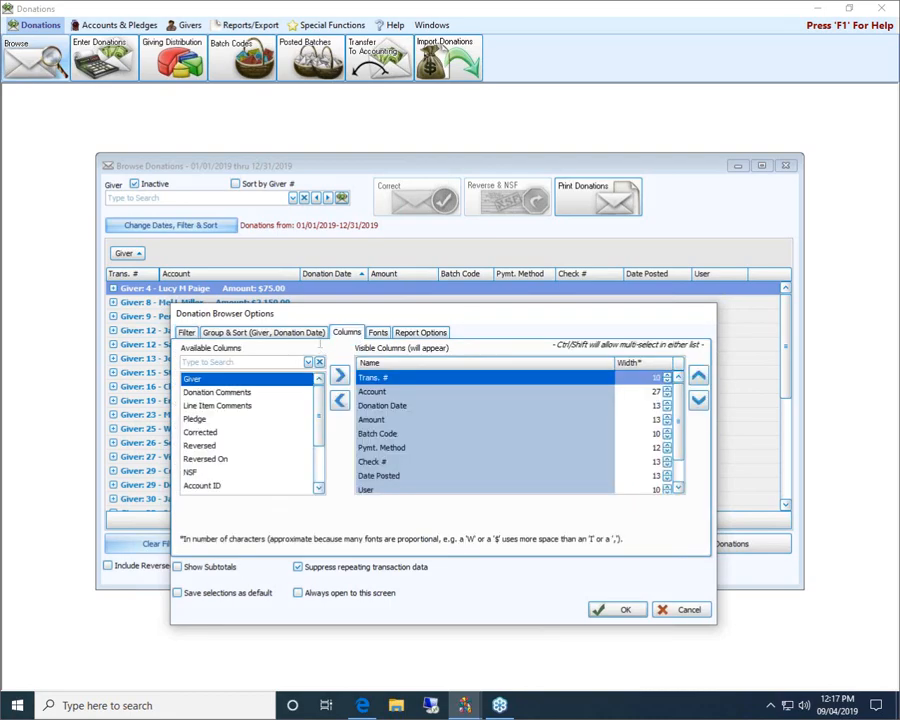
{"action": "left_click", "coordinate": [200, 422]}
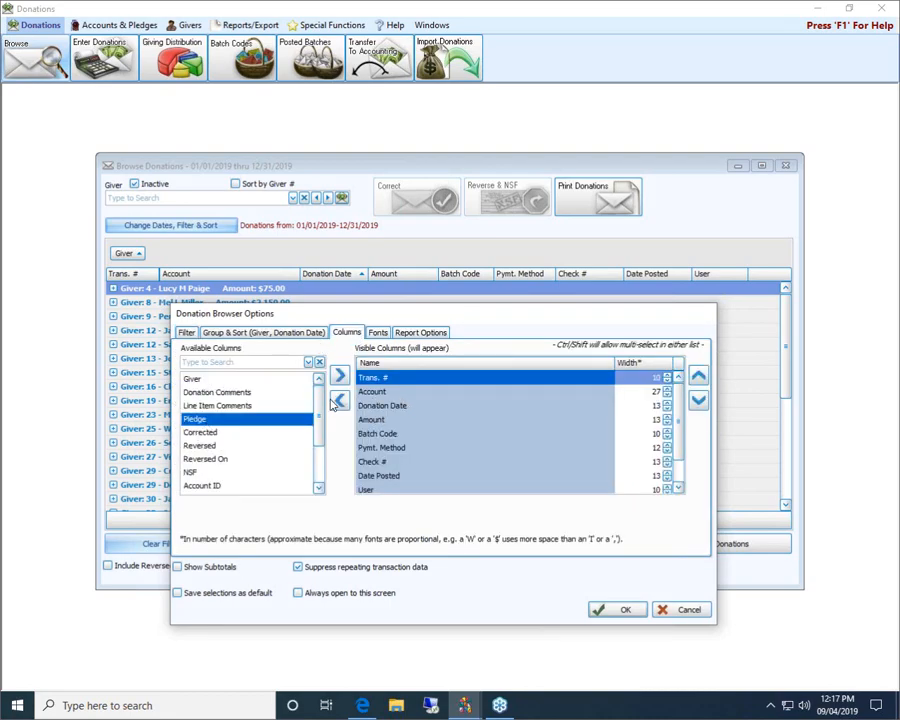
{"action": "left_click", "coordinate": [341, 384]}
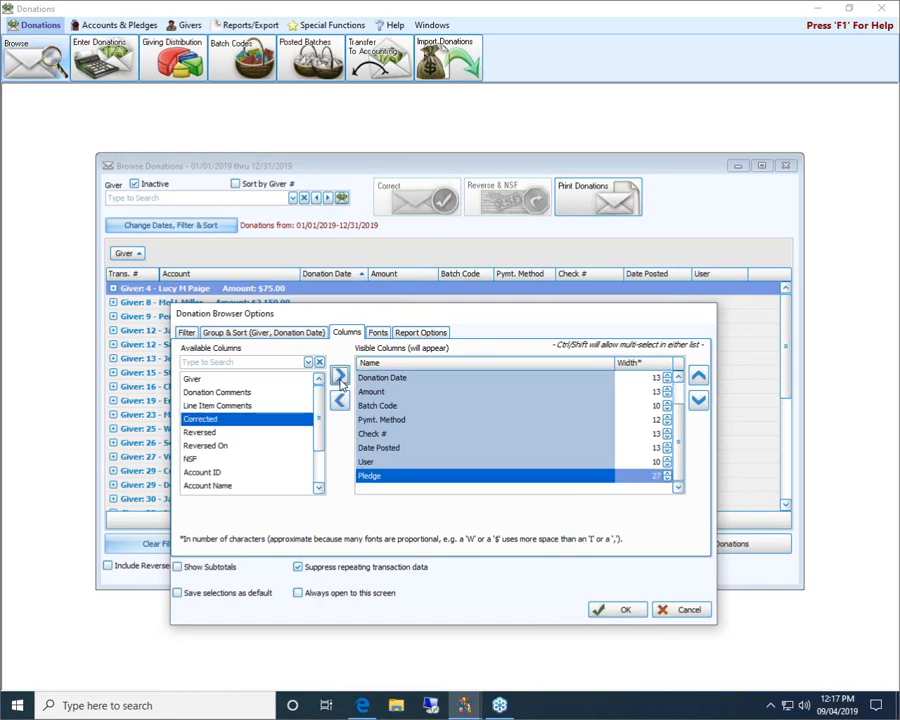
{"action": "left_click", "coordinate": [699, 380]}
{"action": "left_click", "coordinate": [699, 380]}
{"action": "left_click", "coordinate": [699, 380]}
{"action": "left_click", "coordinate": [699, 380]}
{"action": "left_click", "coordinate": [699, 380]}
{"action": "left_click", "coordinate": [699, 380]}
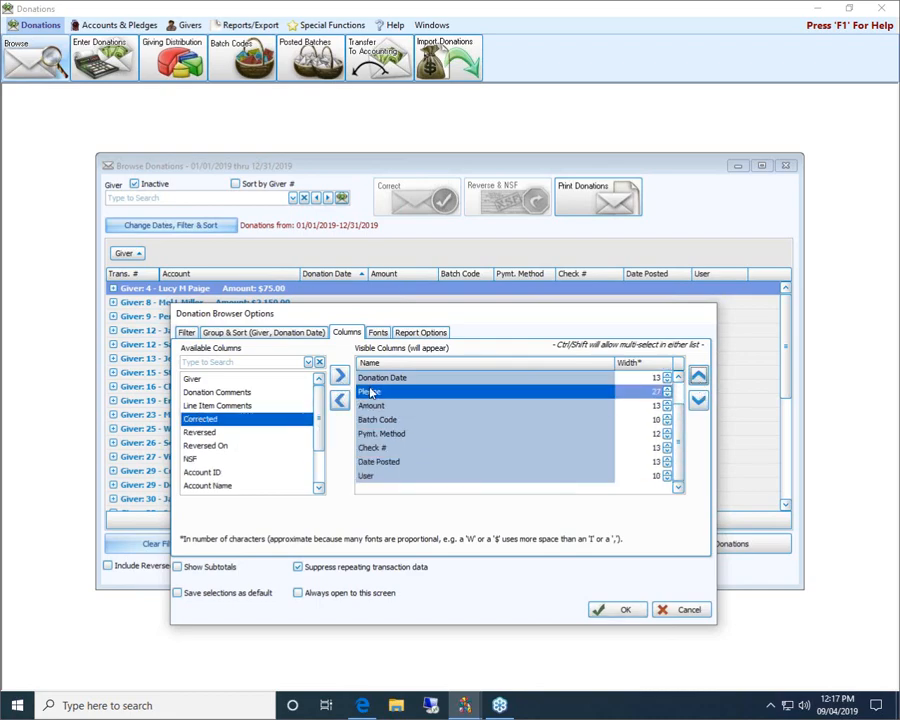
{"action": "left_click", "coordinate": [177, 594]}
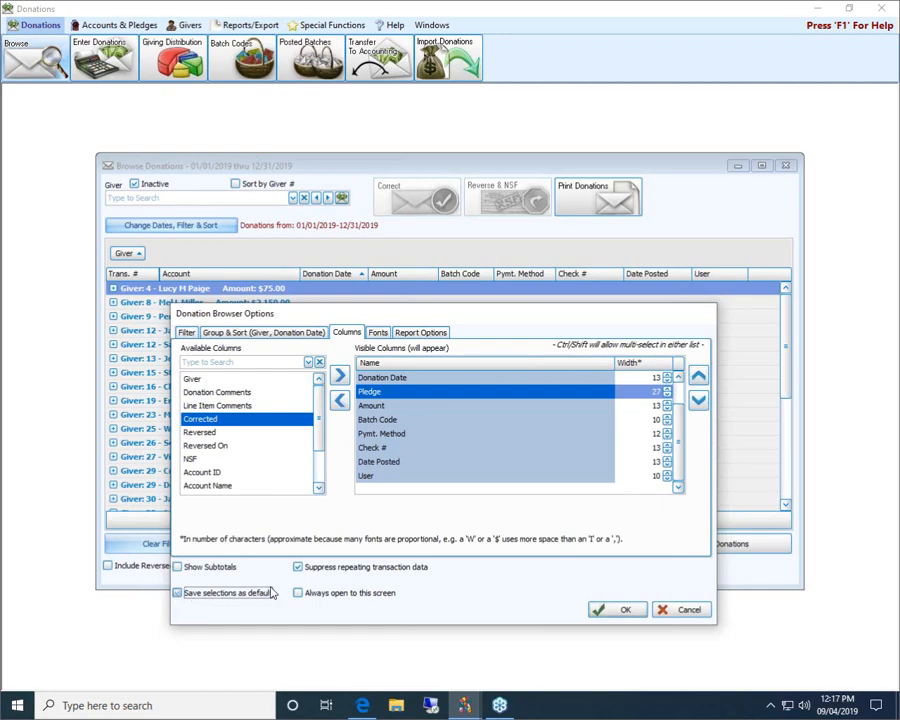
{"action": "left_click", "coordinate": [627, 610]}
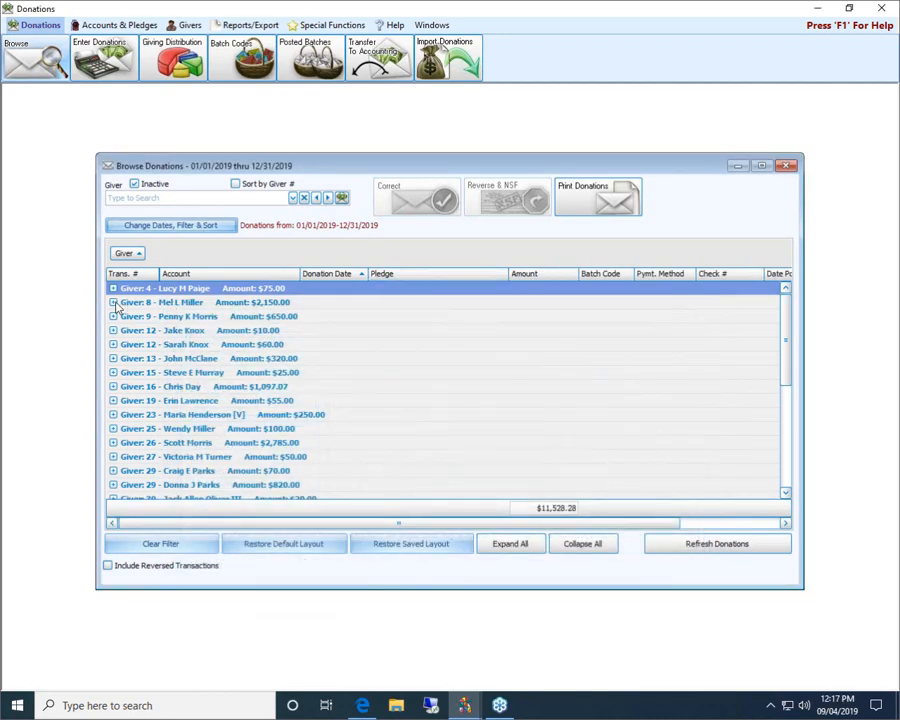
Expand giver 34's $1,323.21 group to check each donation's pledge value
{"action": "scroll", "coordinate": [121, 320], "scroll_direction": "down", "scroll_amount": 2}
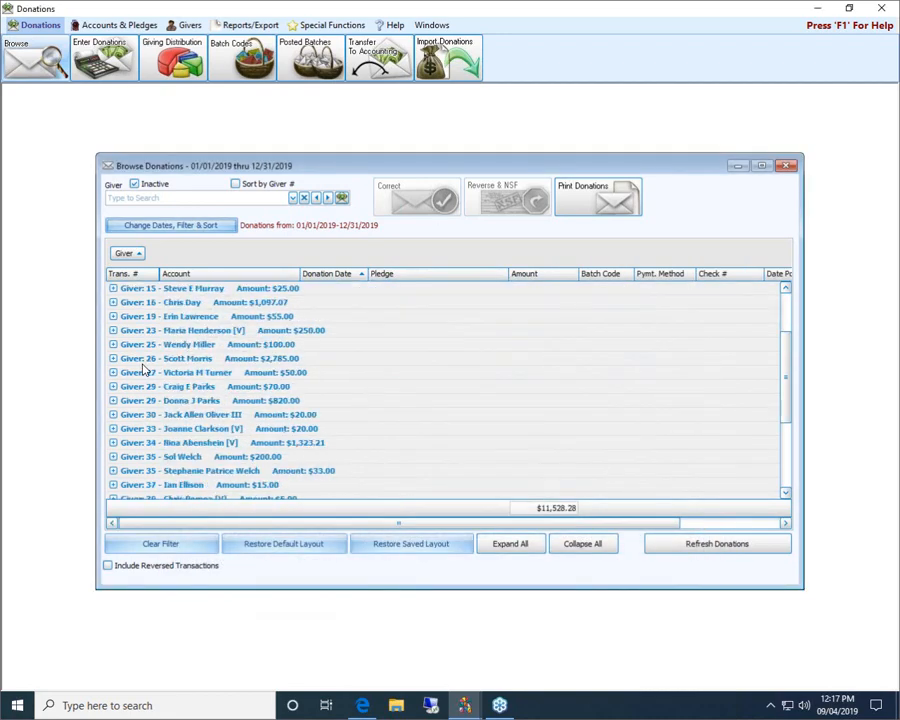
{"action": "left_click", "coordinate": [113, 442]}
{"action": "scroll", "coordinate": [498, 416], "scroll_direction": "down", "scroll_amount": 3}
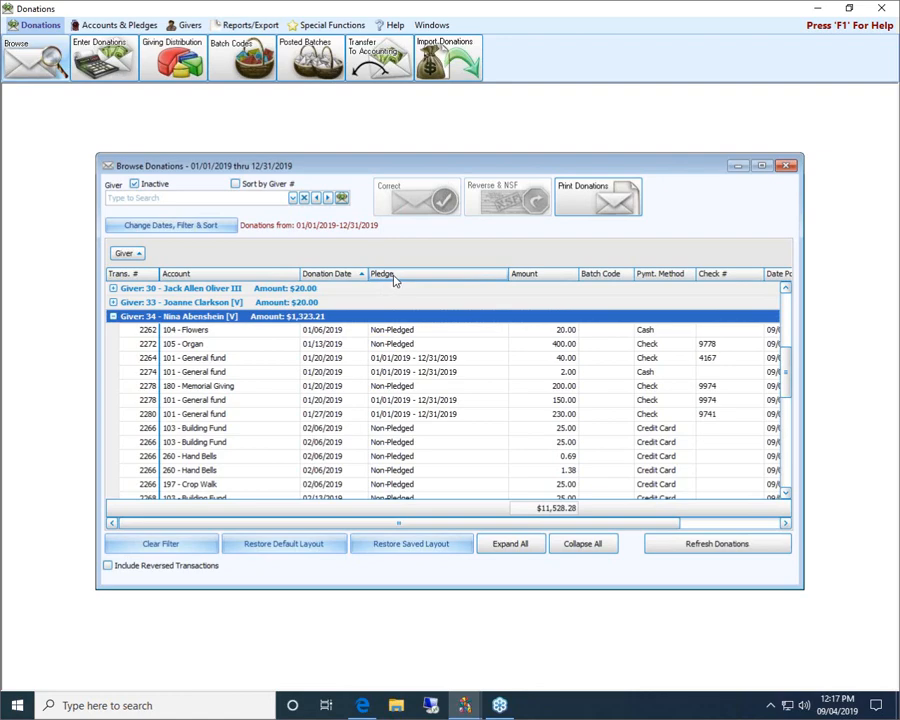
Turn on the [D] and membership category indicators in Report Options and apply
{"action": "left_click", "coordinate": [228, 226]}
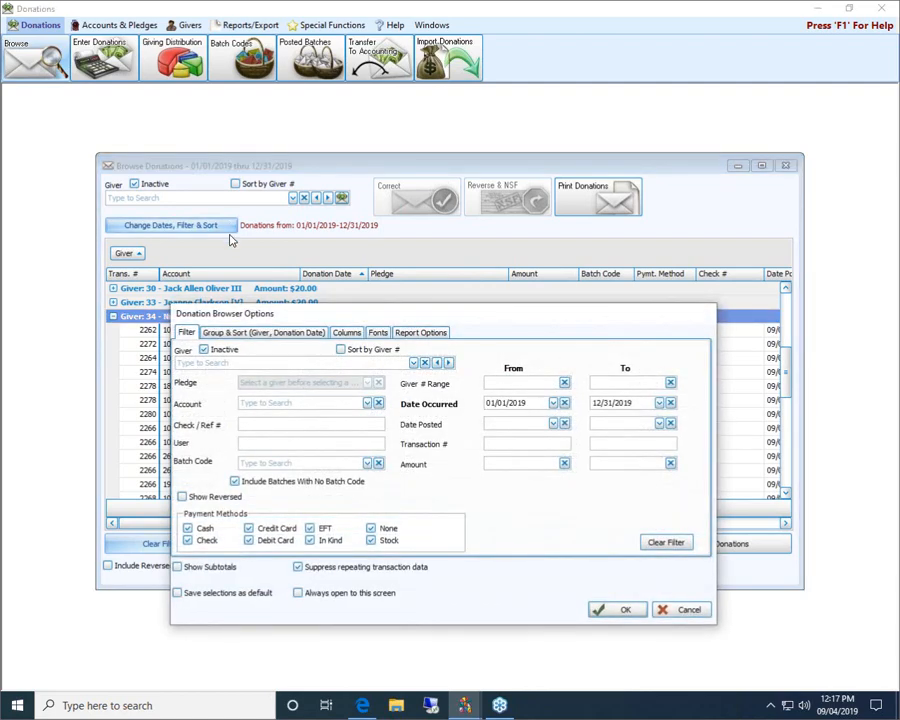
{"action": "left_click", "coordinate": [362, 336]}
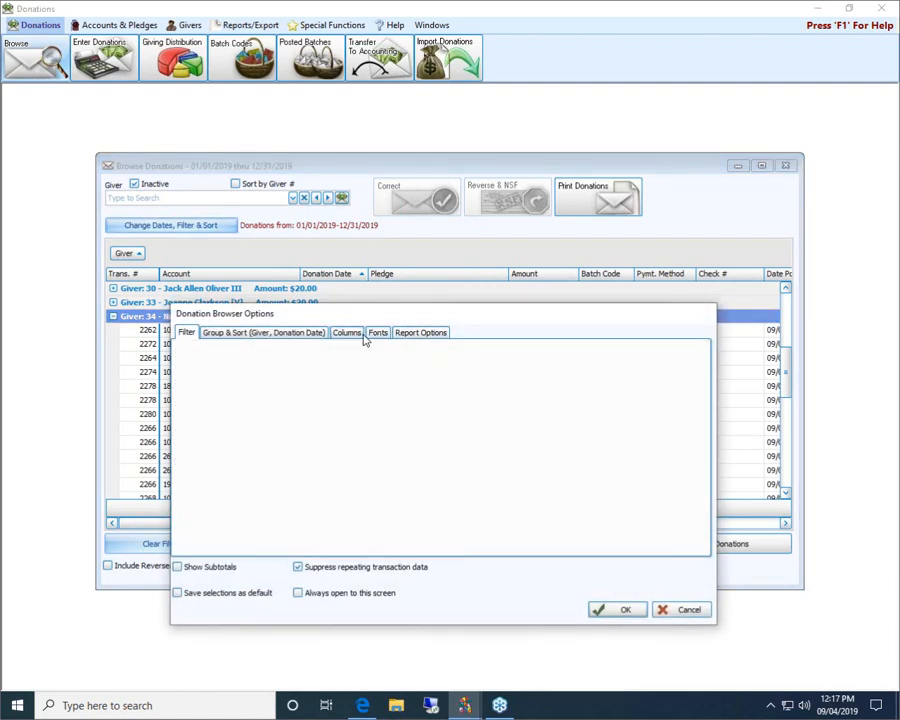
{"action": "left_click", "coordinate": [377, 333]}
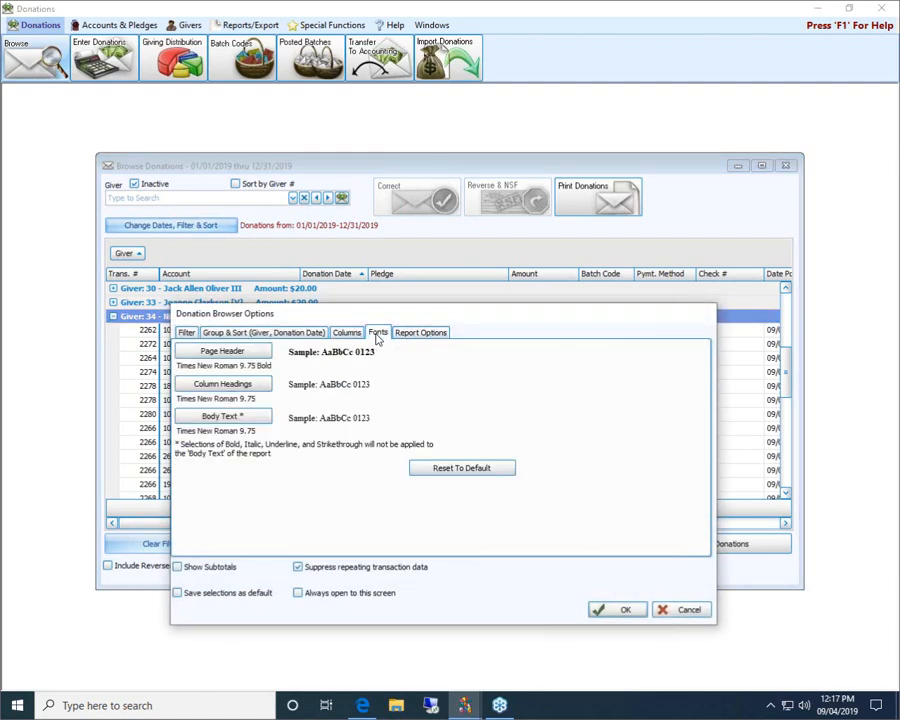
{"action": "left_click_drag", "start_coordinate": [402, 316], "coordinate": [402, 278]}
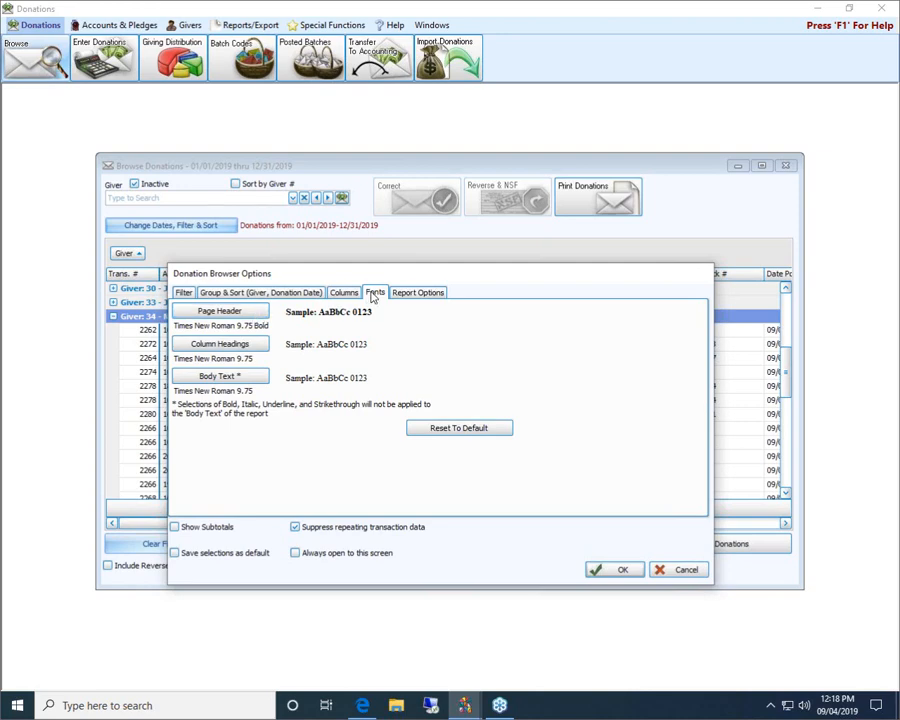
{"action": "left_click", "coordinate": [420, 294]}
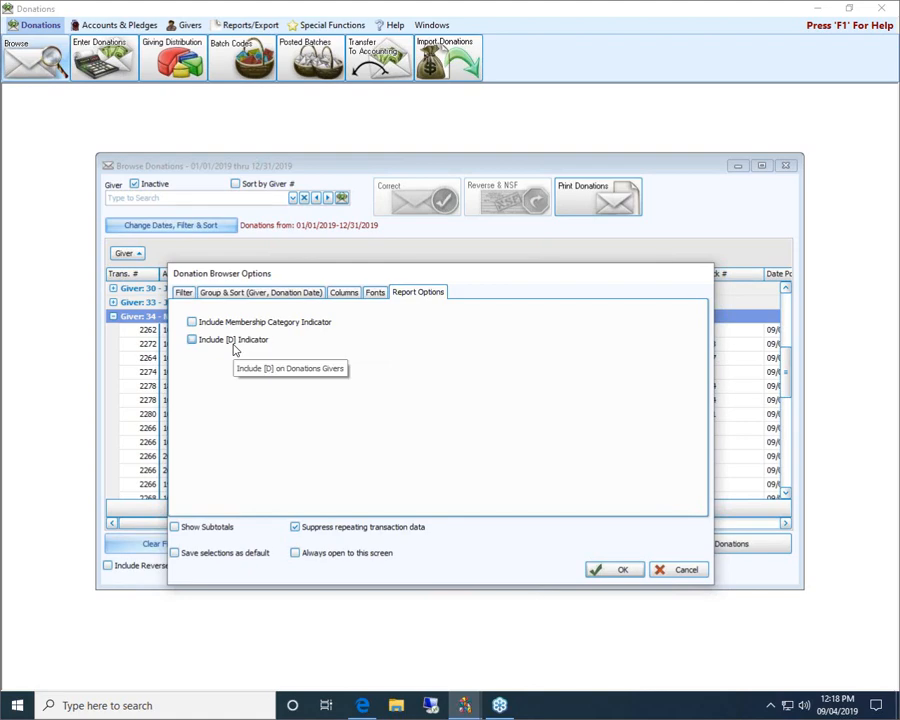
{"action": "left_click", "coordinate": [192, 341]}
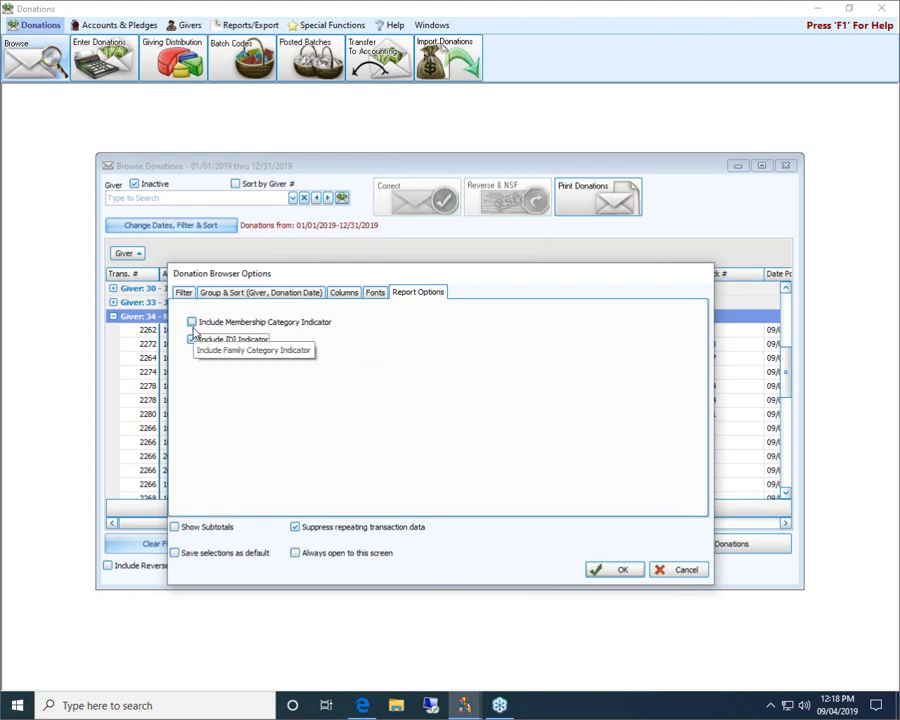
{"action": "left_click", "coordinate": [192, 322]}
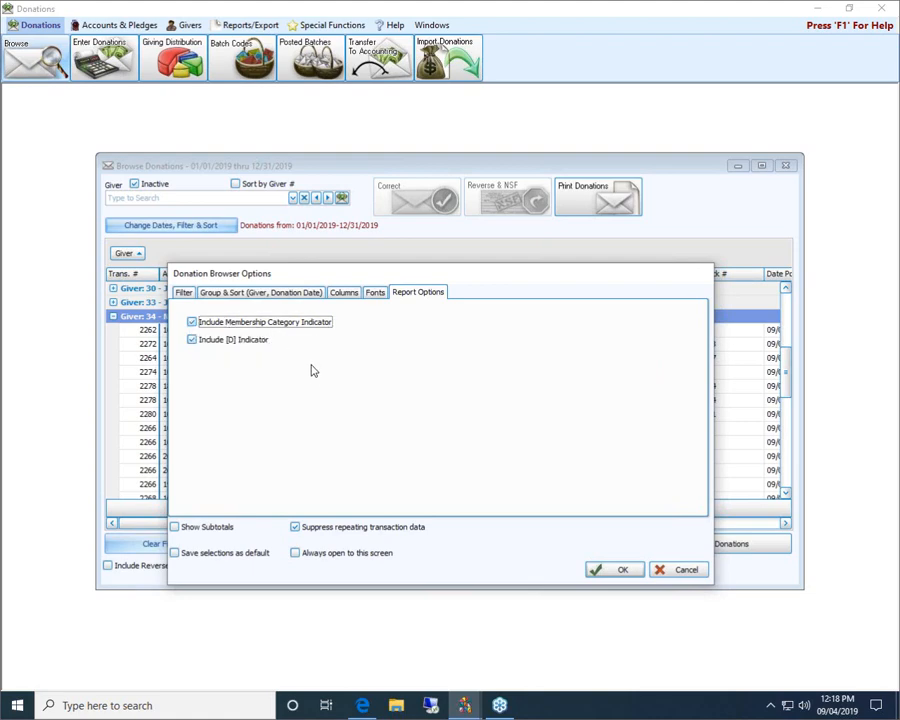
{"action": "left_click", "coordinate": [183, 292]}
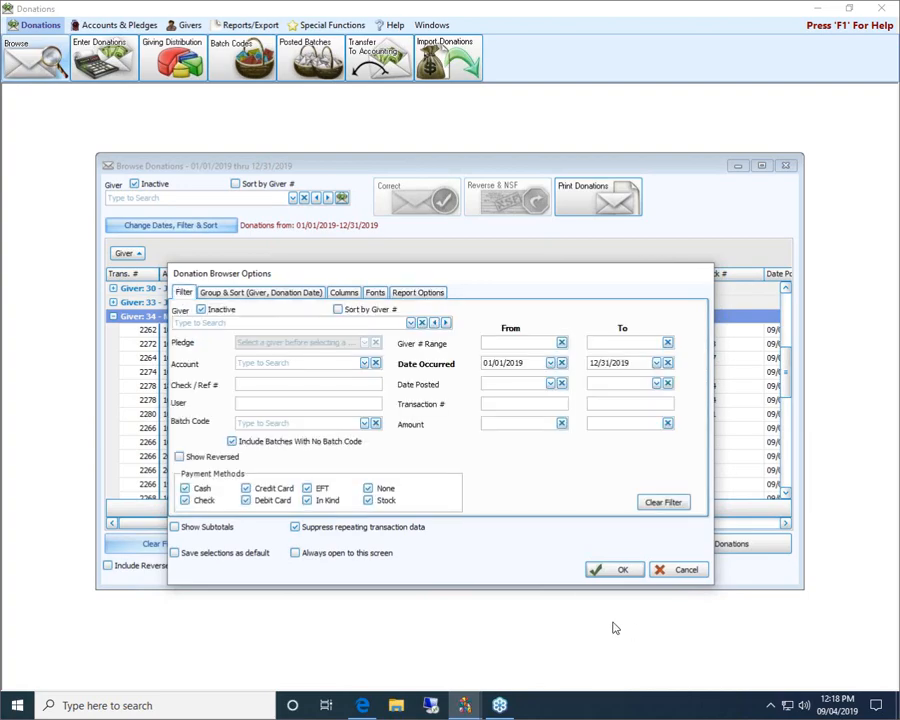
{"action": "left_click", "coordinate": [619, 569]}
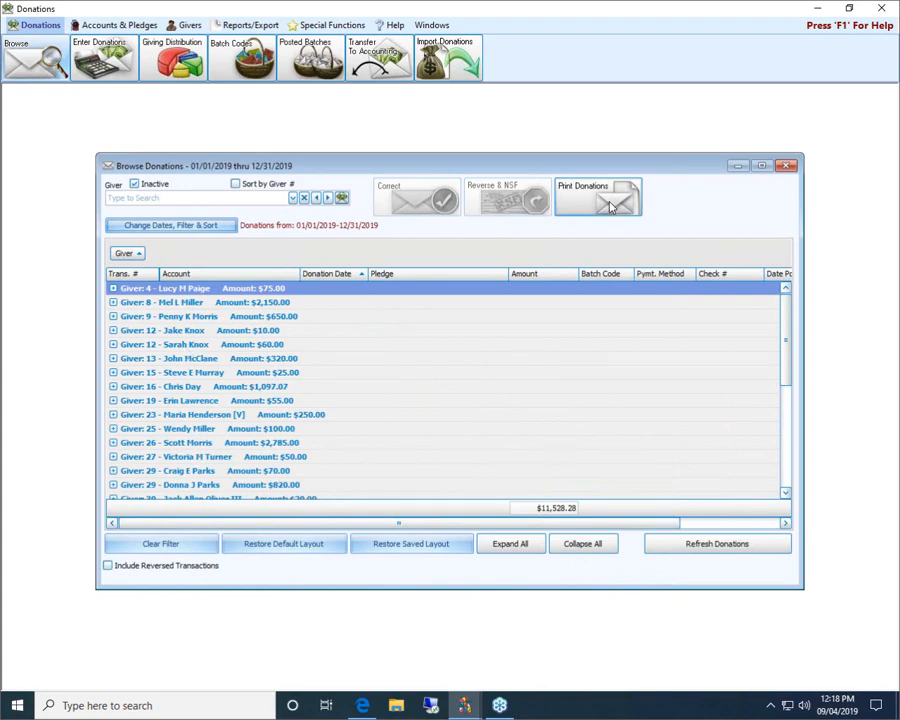
Clear the filter and preview the 10-page Donations Browser Report for all givers
{"action": "left_click", "coordinate": [199, 545]}
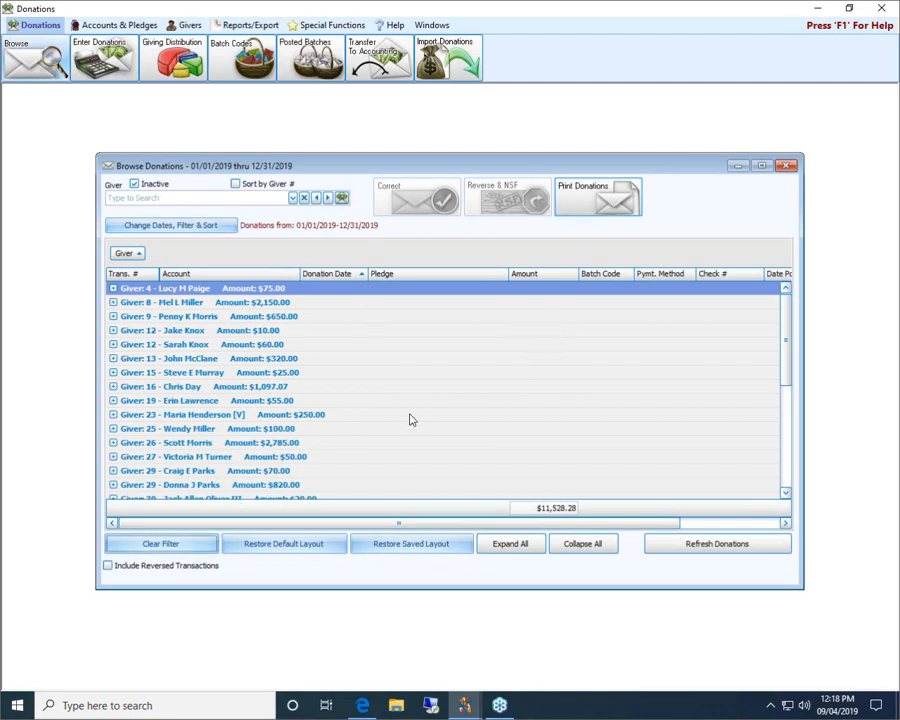
{"action": "left_click", "coordinate": [602, 207]}
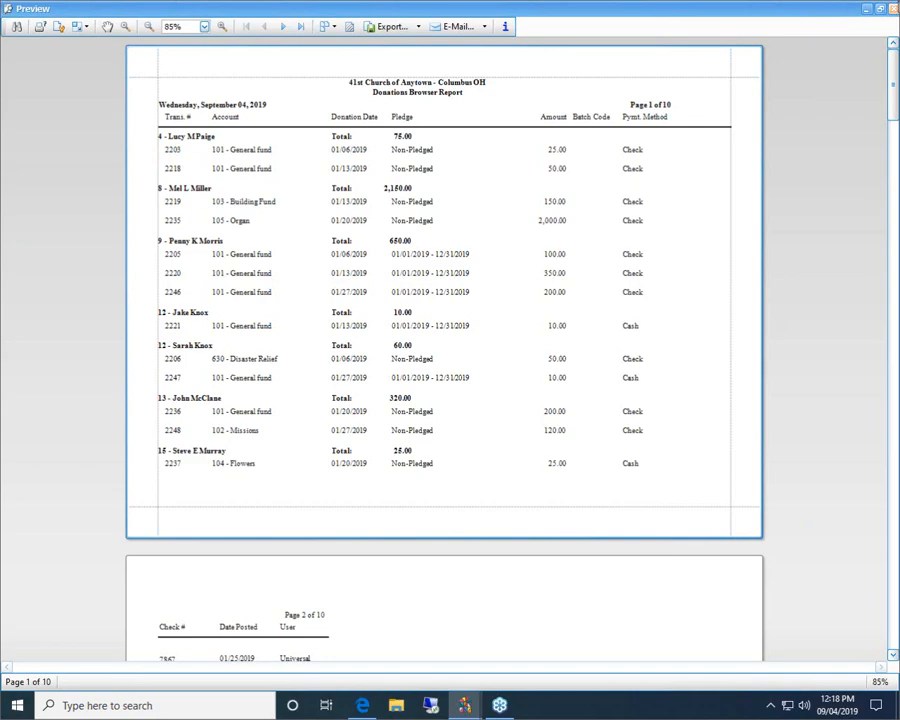
{"action": "left_click", "coordinate": [893, 9]}
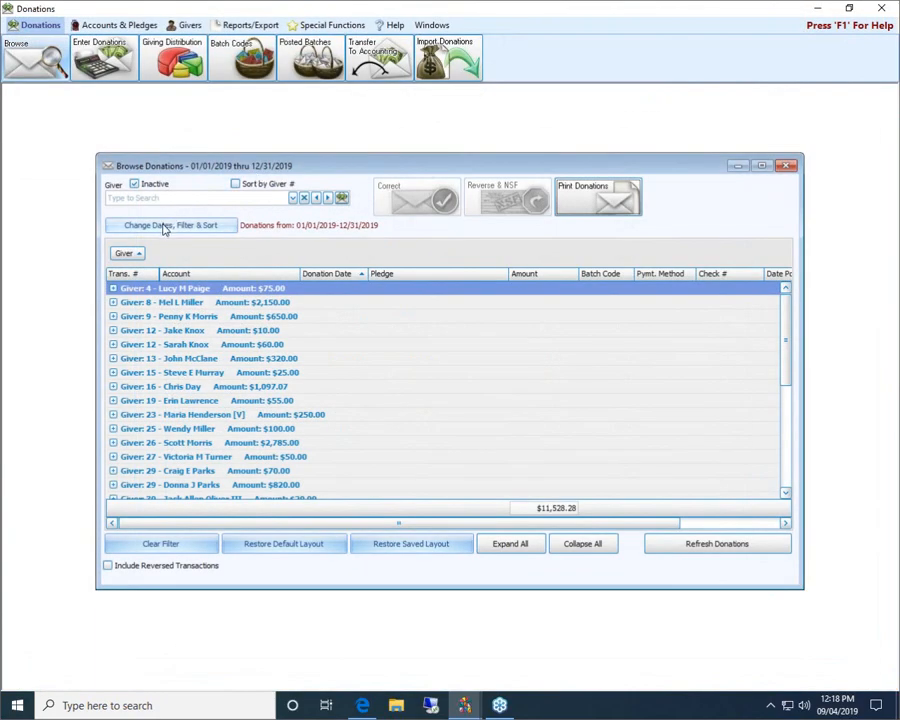
{"action": "left_click", "coordinate": [163, 225]}
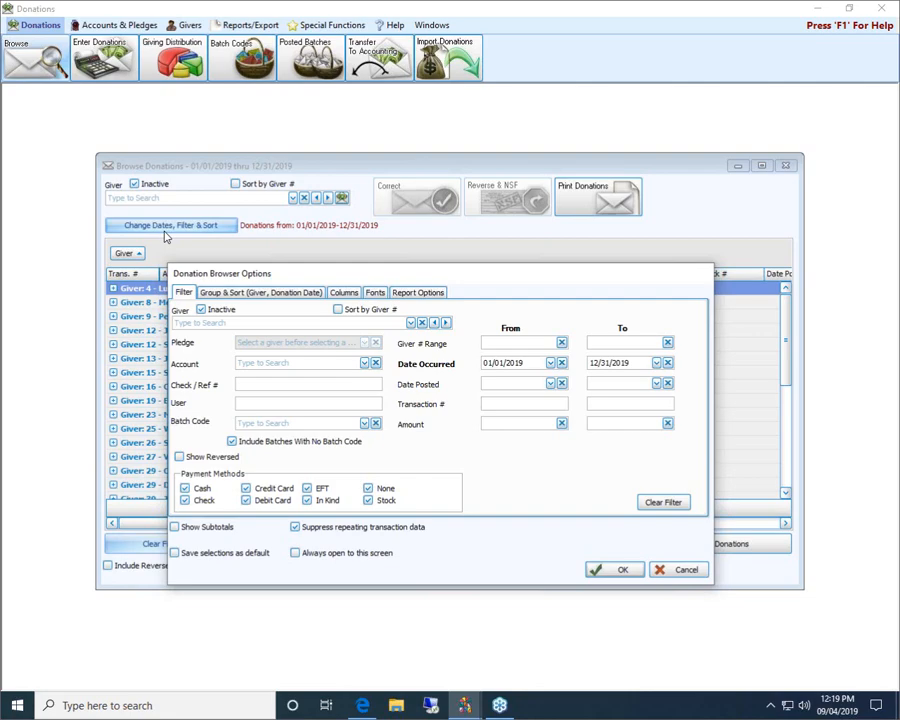
Filter the donations list to giver 34 by searching 'nin' in the Giver box
{"action": "left_click", "coordinate": [222, 322]}
{"action": "type", "text": "nin"}
{"action": "key", "text": "Return"}
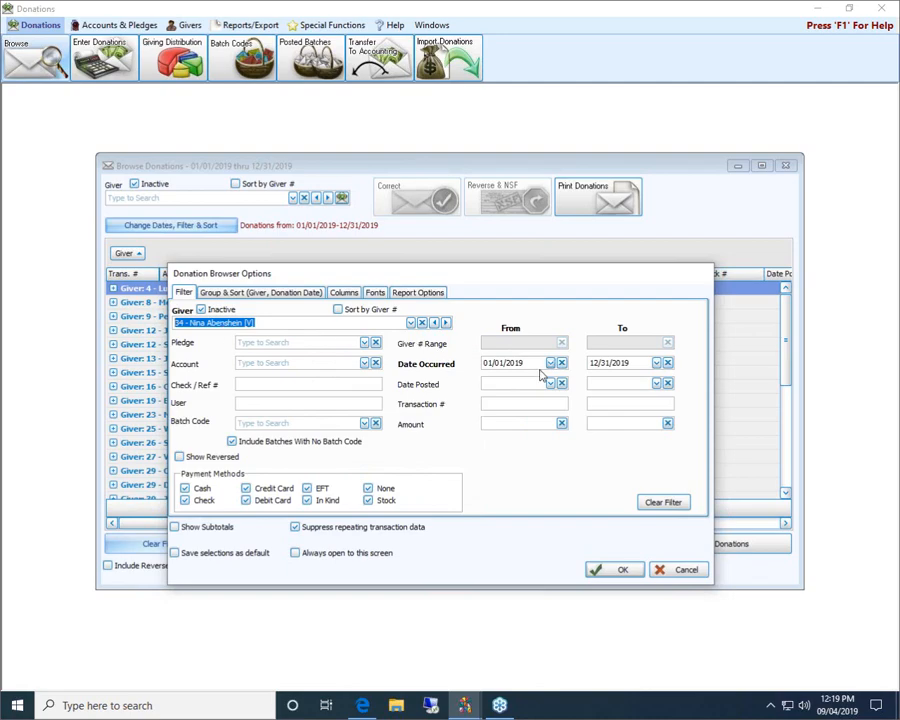
{"action": "left_click", "coordinate": [617, 571]}
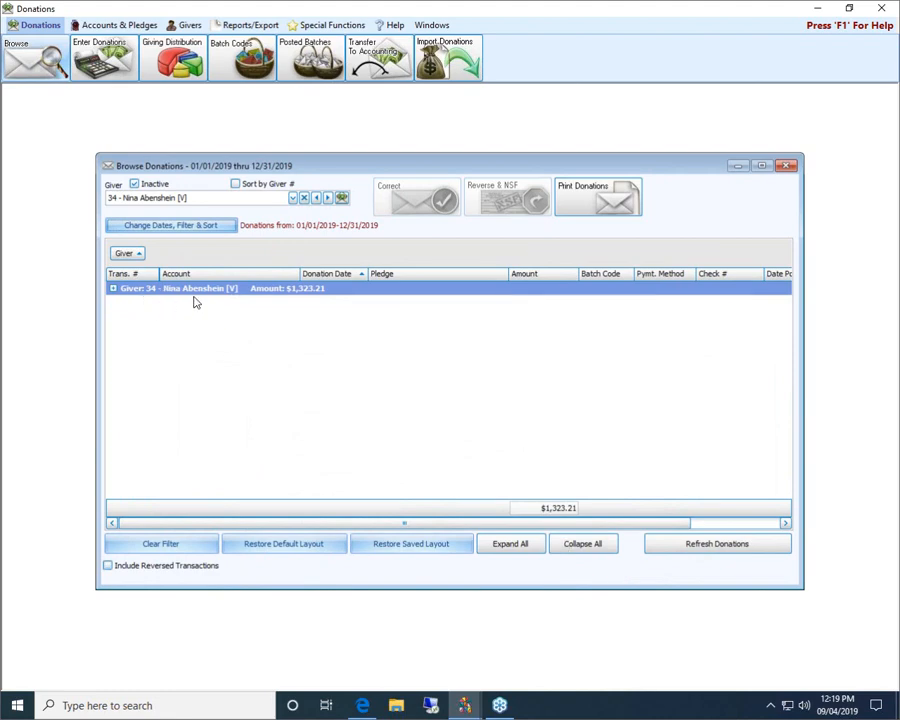
Preview and review giver 34's 4-page Donations Browser Report, then close it
{"action": "left_click", "coordinate": [614, 207]}
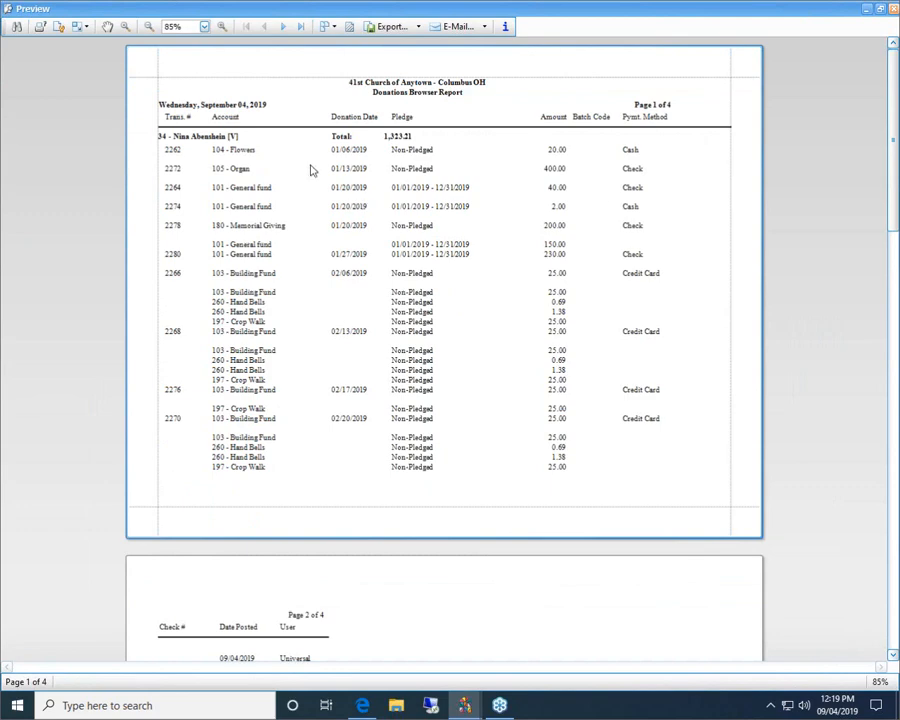
{"action": "scroll", "coordinate": [420, 352], "scroll_direction": "down", "scroll_amount": 3}
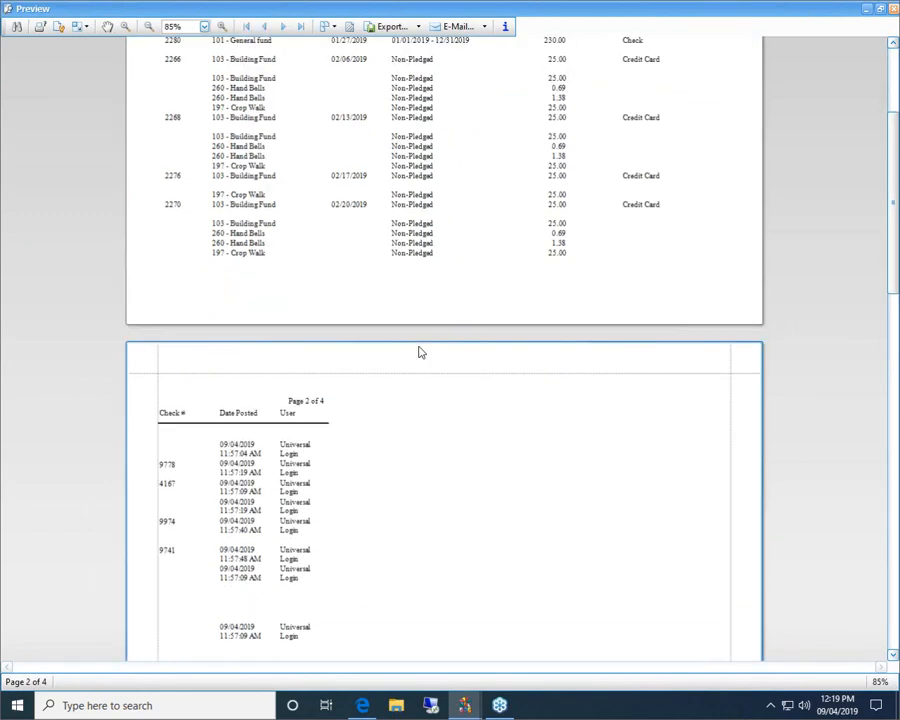
{"action": "scroll", "coordinate": [420, 352], "scroll_direction": "up", "scroll_amount": 3}
{"action": "scroll", "coordinate": [311, 522], "scroll_direction": "down", "scroll_amount": 3}
{"action": "scroll", "coordinate": [338, 498], "scroll_direction": "up", "scroll_amount": 3}
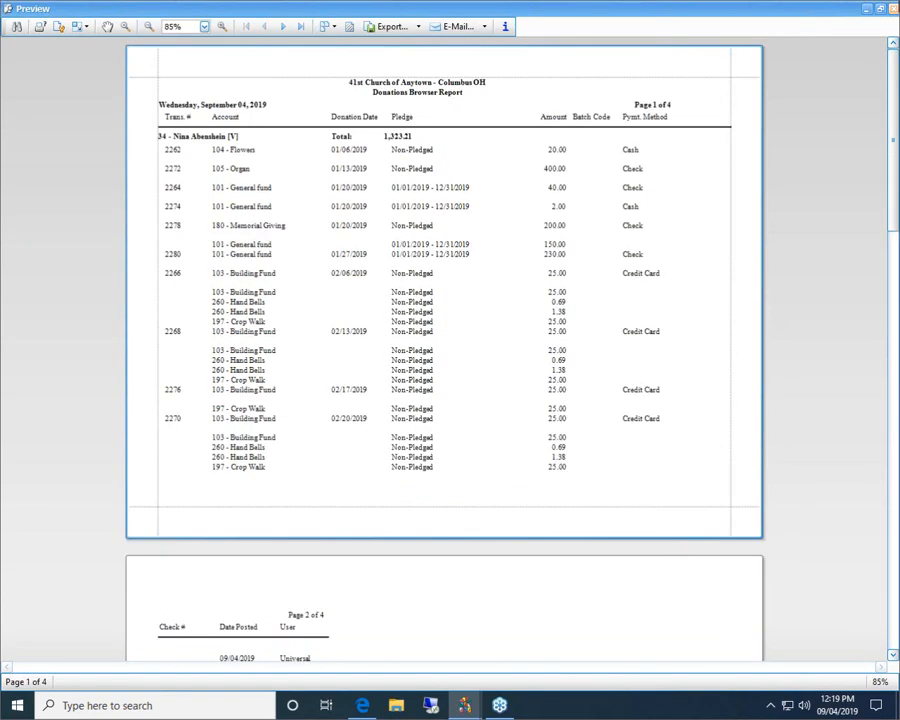
{"action": "left_click", "coordinate": [893, 8]}
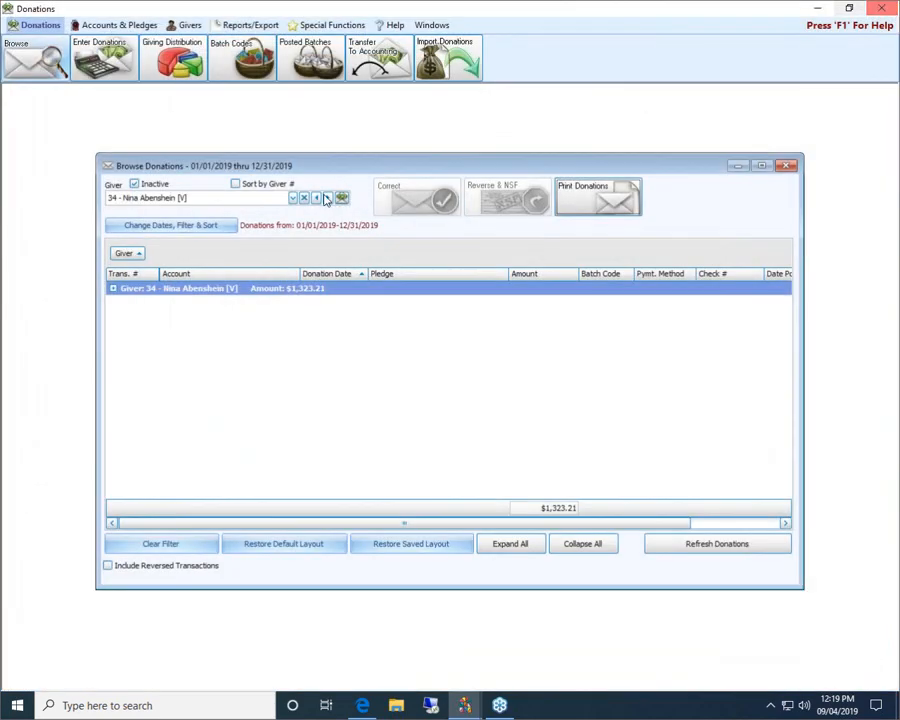
{"action": "left_click", "coordinate": [184, 231]}
Remove the User, Date Posted and Batch Code columns, then preview giver 34's report
{"action": "left_click", "coordinate": [345, 292]}
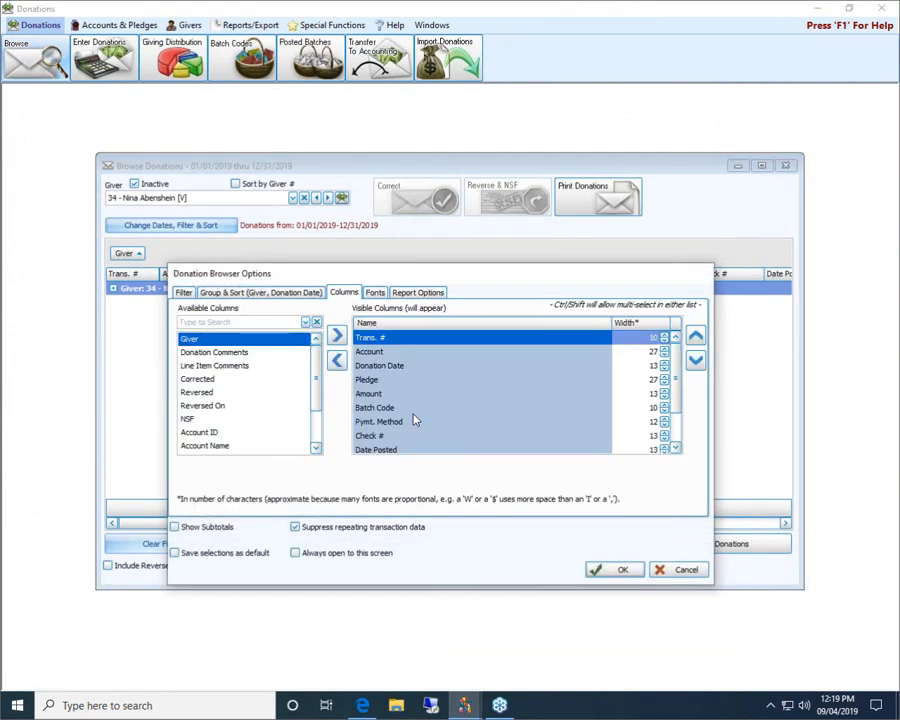
{"action": "scroll", "coordinate": [420, 430], "scroll_direction": "down", "scroll_amount": 1}
{"action": "double_click", "coordinate": [362, 441]}
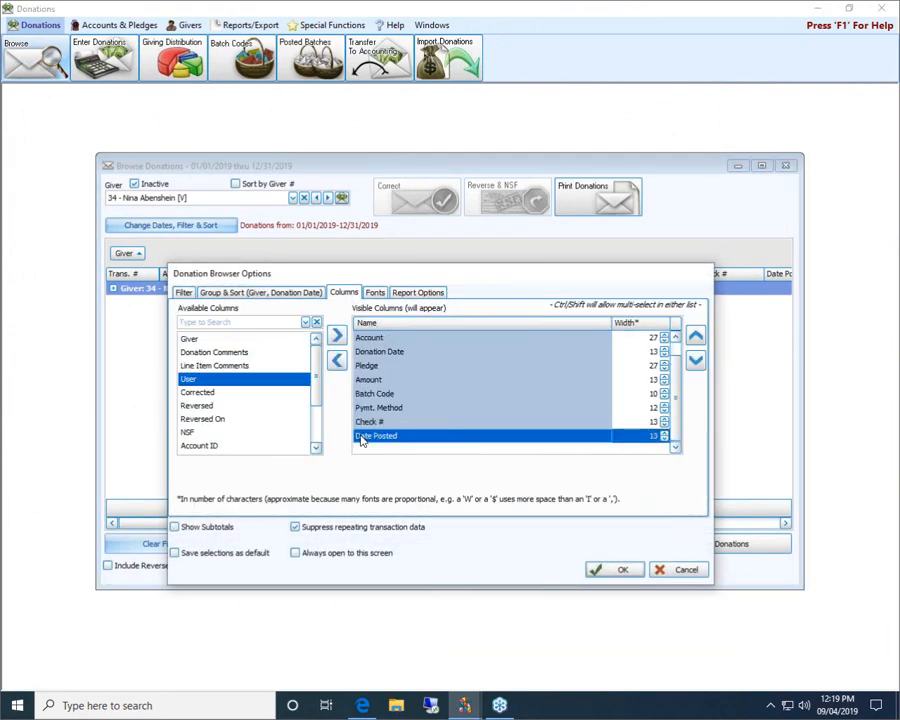
{"action": "double_click", "coordinate": [378, 440]}
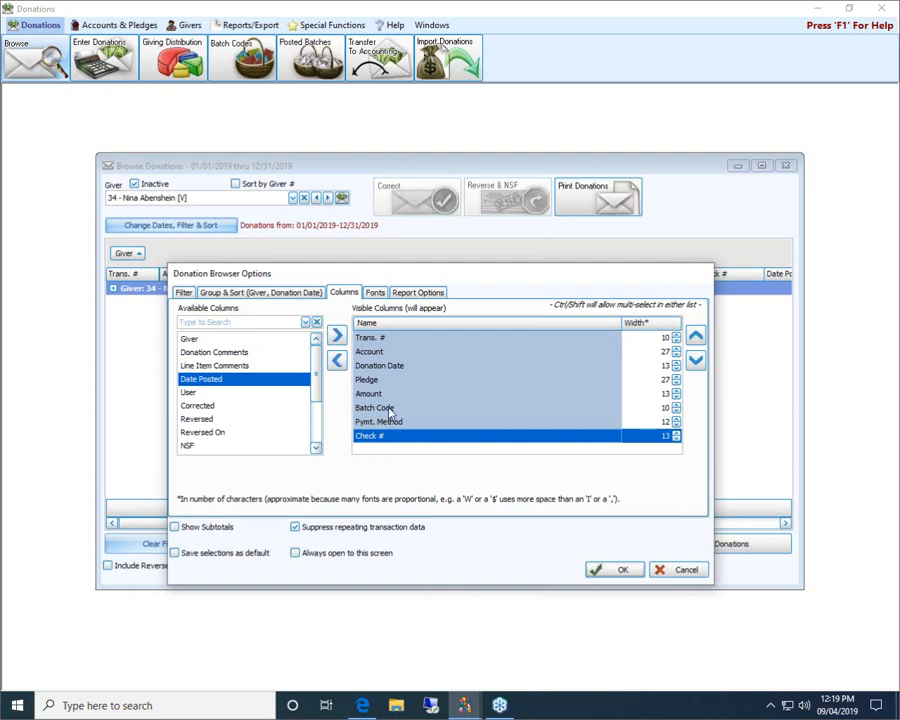
{"action": "double_click", "coordinate": [385, 407]}
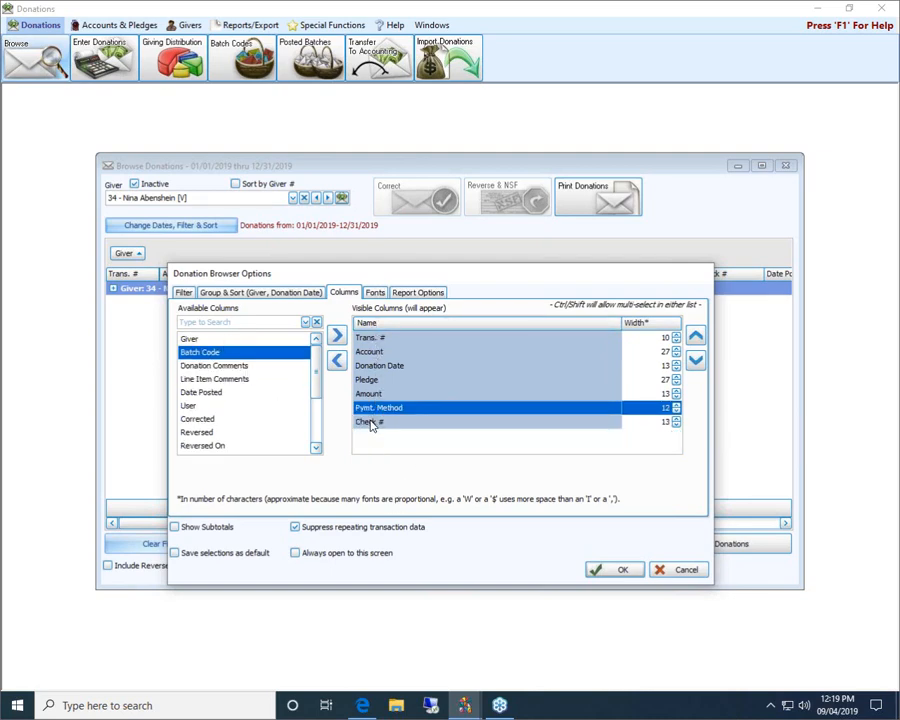
{"action": "left_click", "coordinate": [617, 571]}
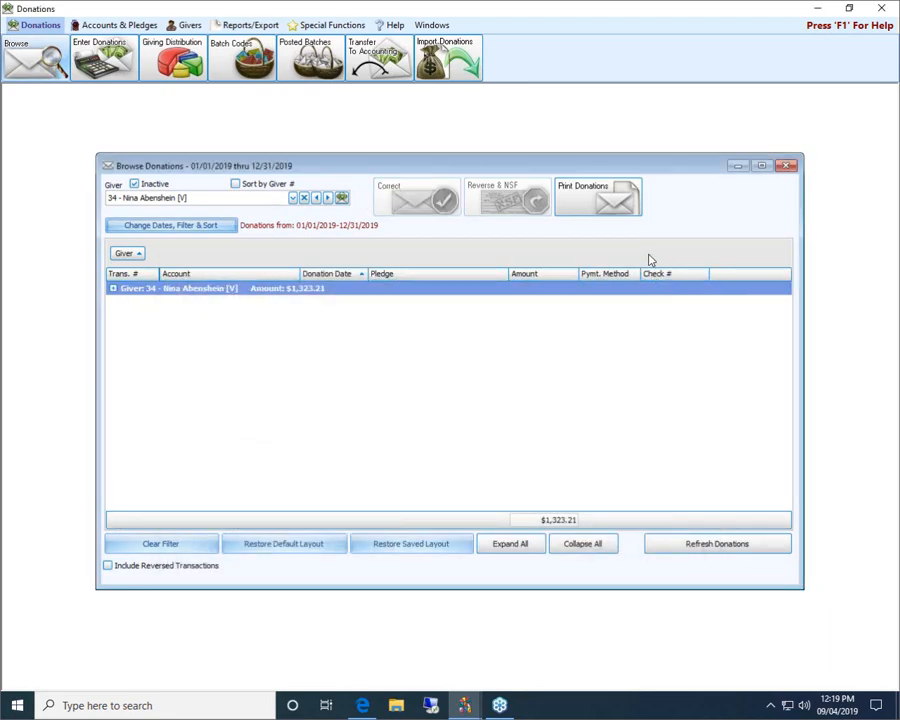
{"action": "left_click", "coordinate": [630, 205]}
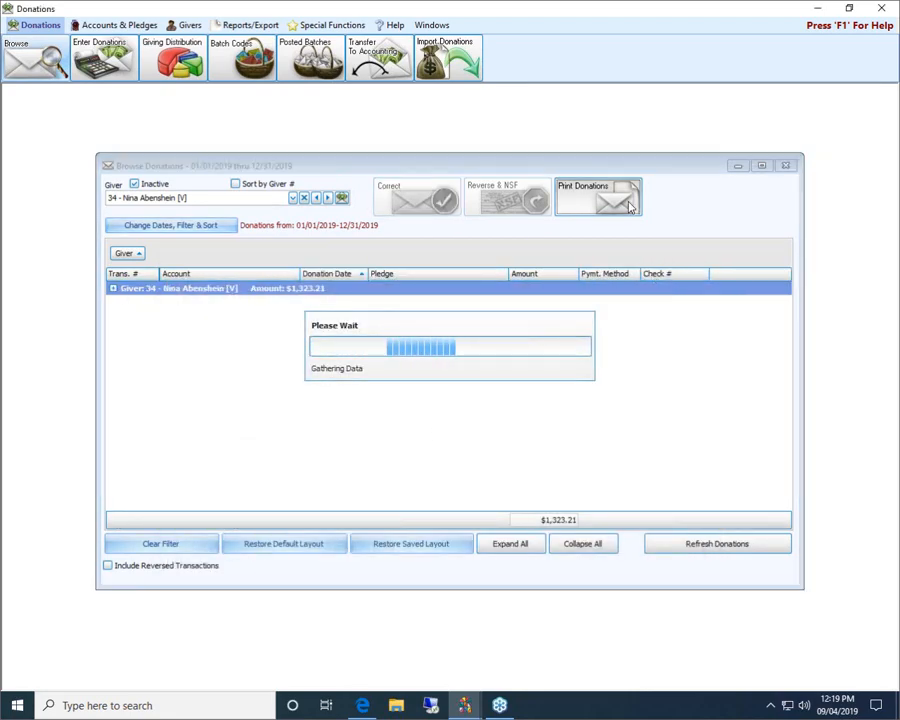